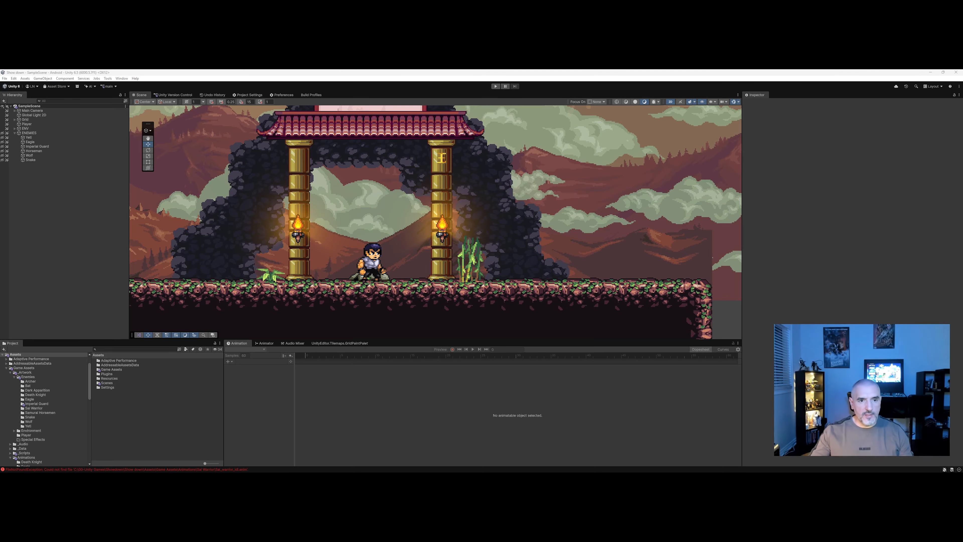
middle_drag(346, 332, 354, 332)
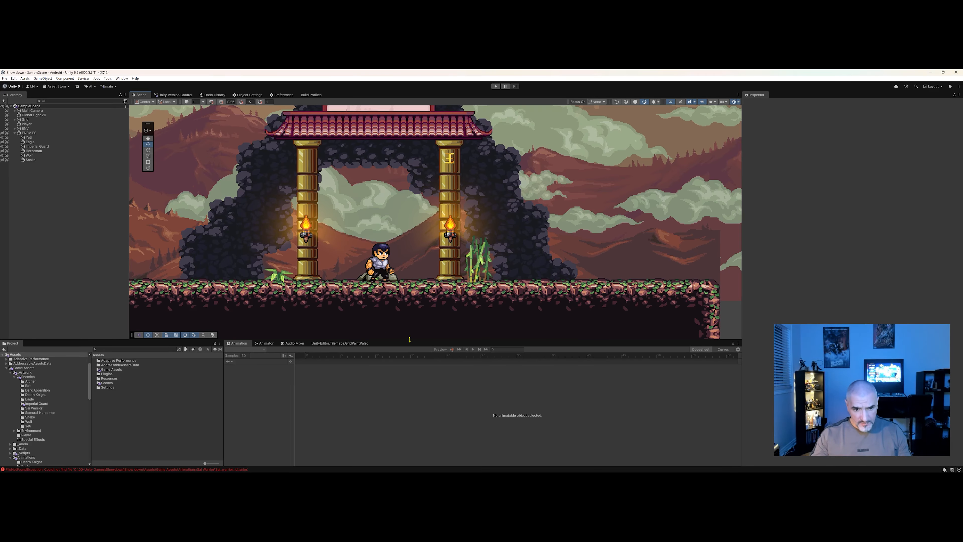
drag(411, 339, 411, 353)
middle_drag(366, 275, 404, 276)
scroll(403, 276, down, 3)
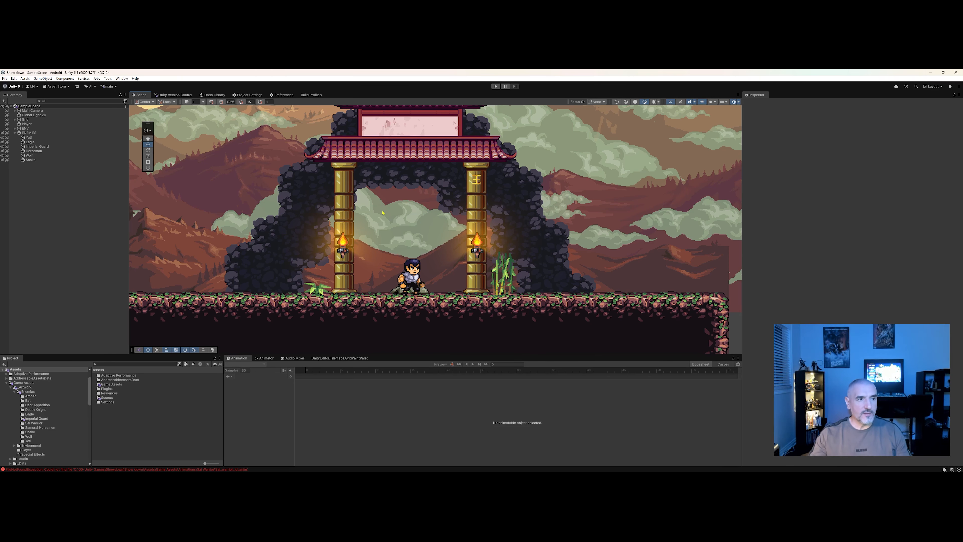
middle_drag(401, 255, 412, 249)
middle_drag(322, 282, 361, 283)
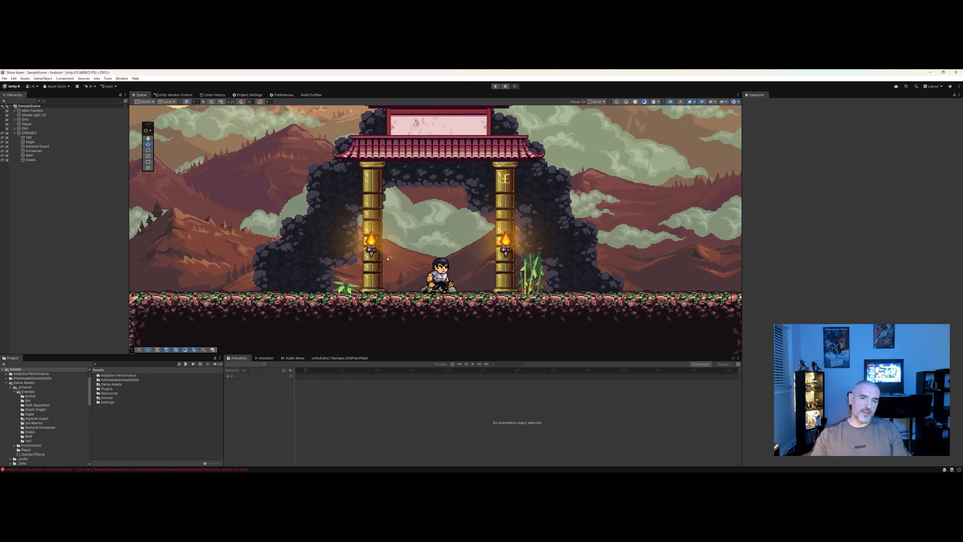
middle_drag(386, 237, 393, 240)
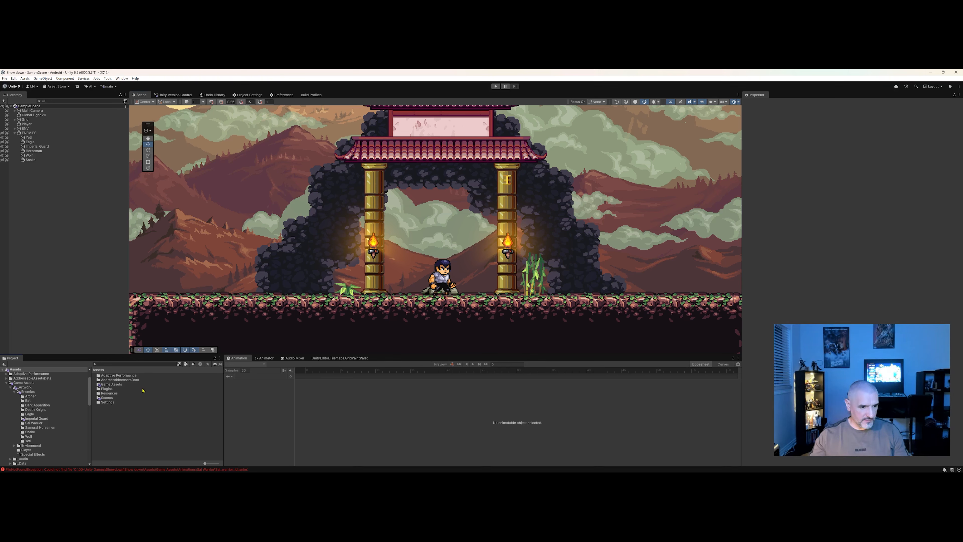
Open the Sal Warrior folder under Game Assets, _Artwork, Enemies in the Project window and enlarge the asset thumbnails.
double_click(111, 384)
double_click(108, 375)
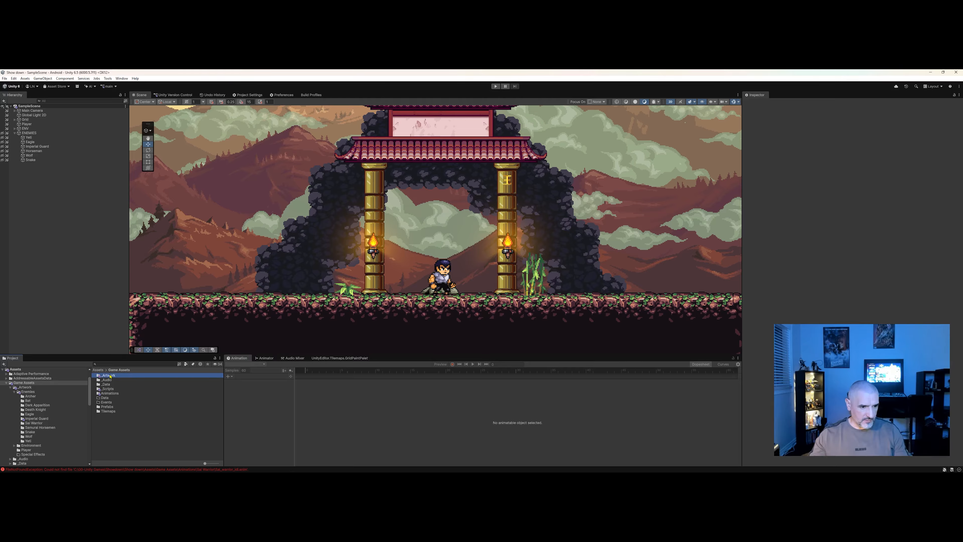
double_click(108, 375)
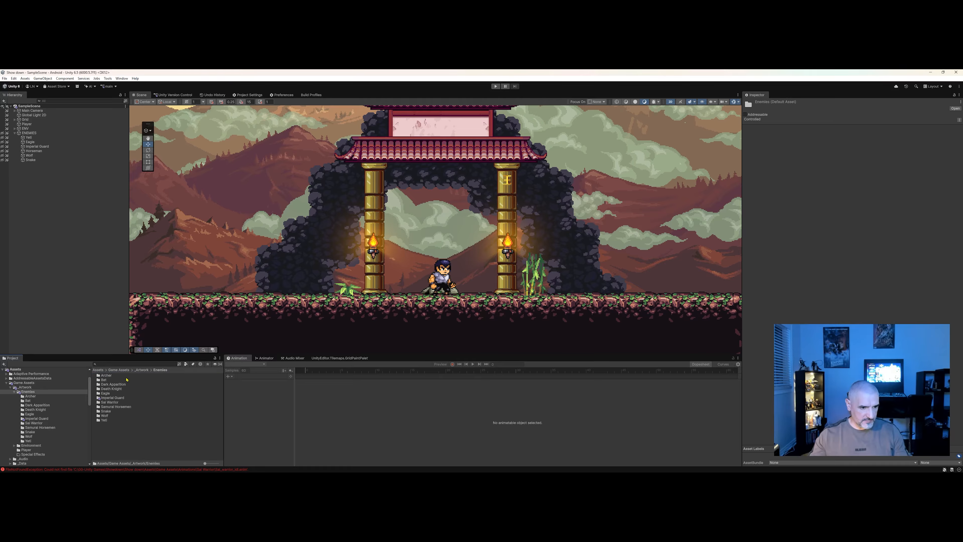
double_click(120, 399)
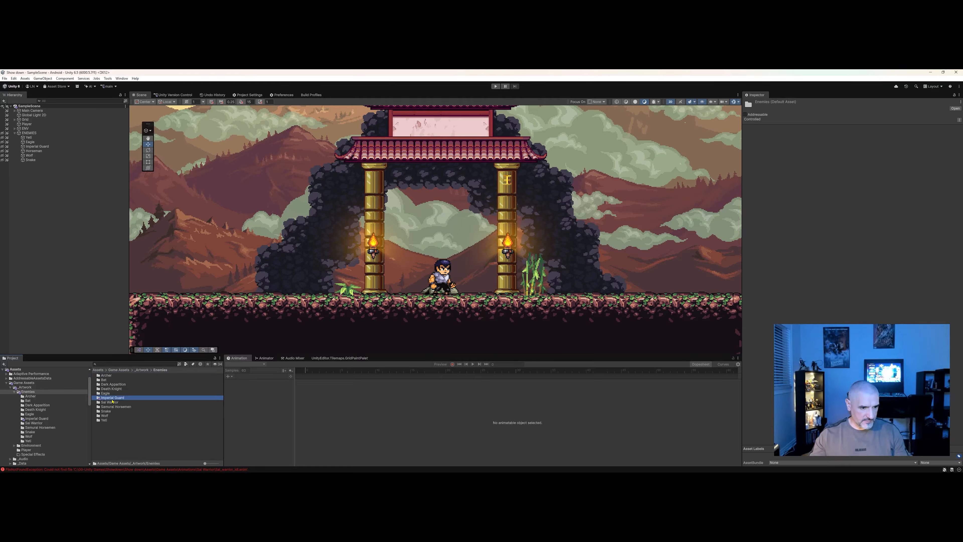
click(160, 370)
double_click(123, 402)
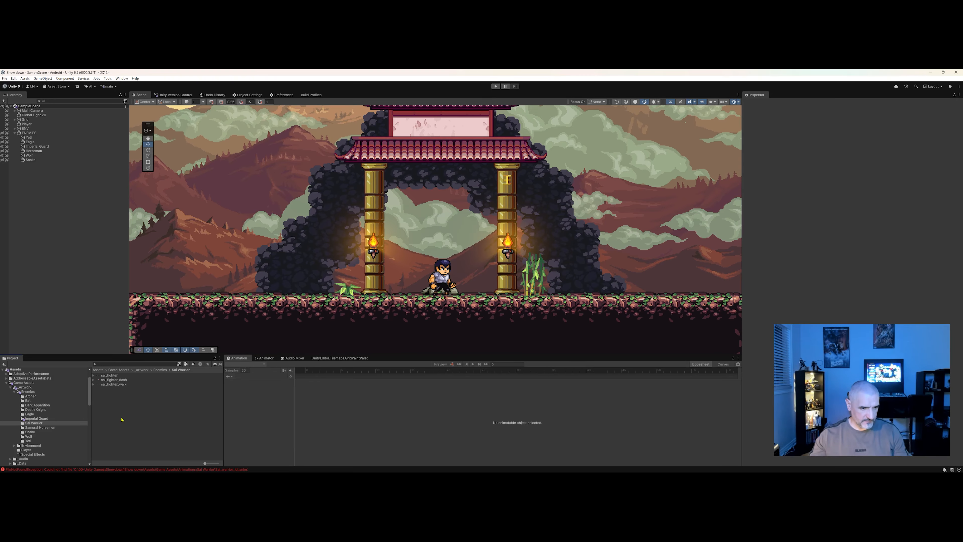
click(94, 375)
click(93, 376)
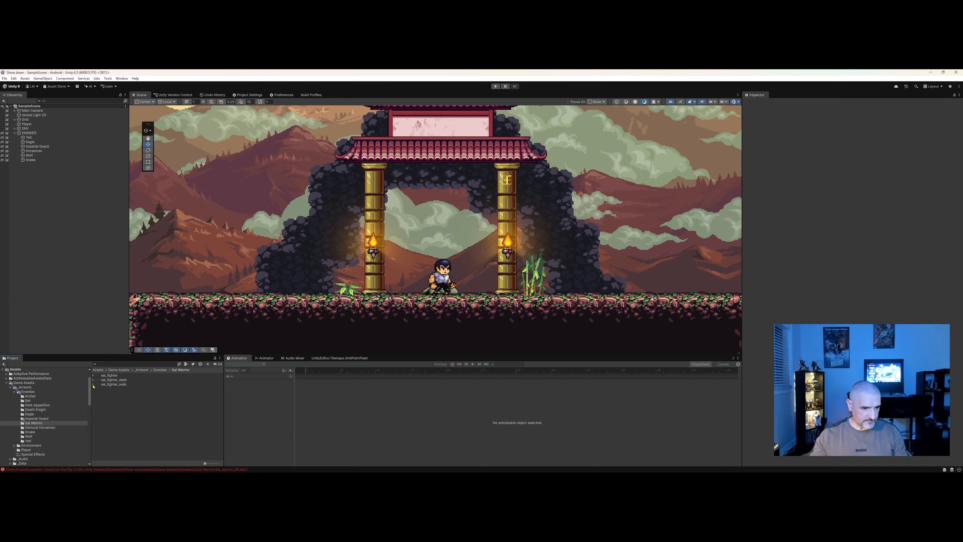
drag(206, 463, 218, 464)
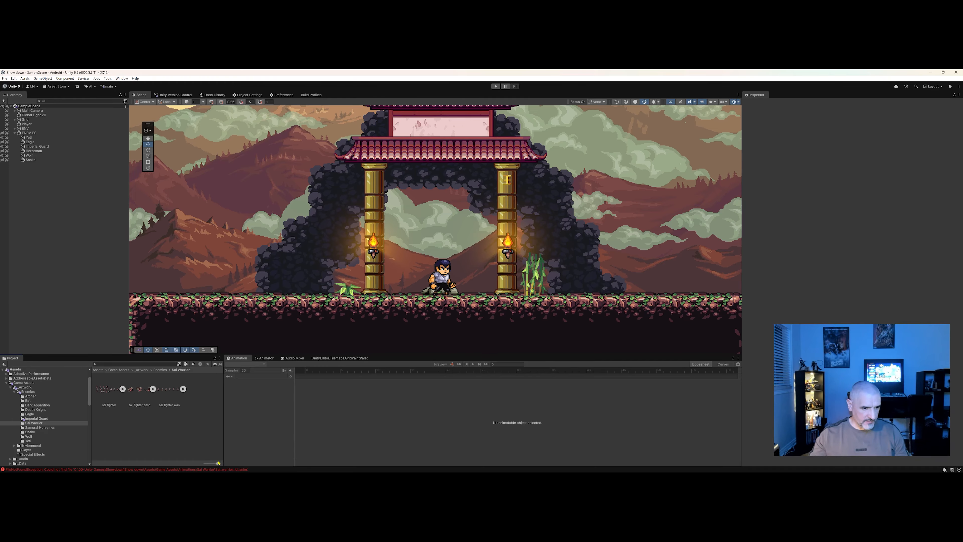
Inspect the import settings of the sal_fighter, sal_fighter_dash and sal_fighter_walk sprite sheets in turn.
click(109, 405)
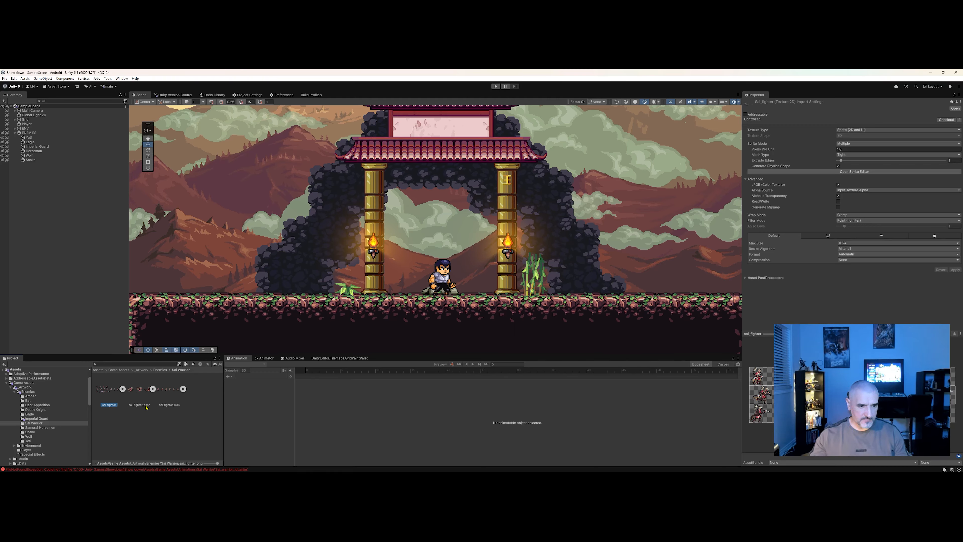
click(139, 391)
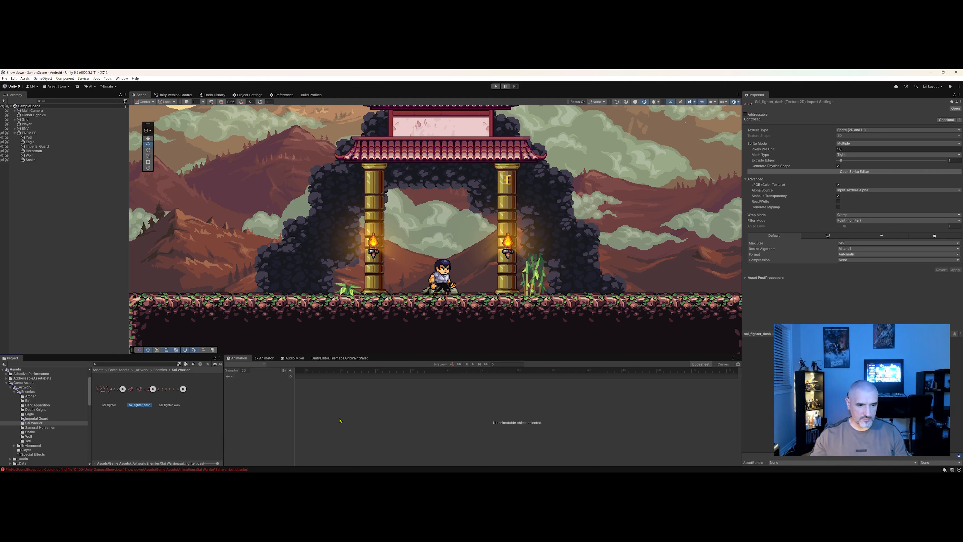
click(184, 391)
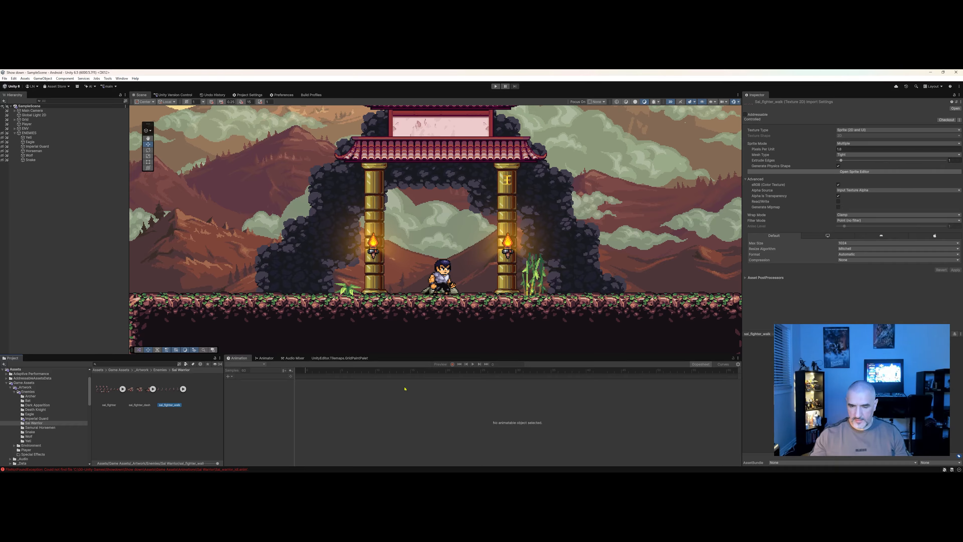
click(109, 390)
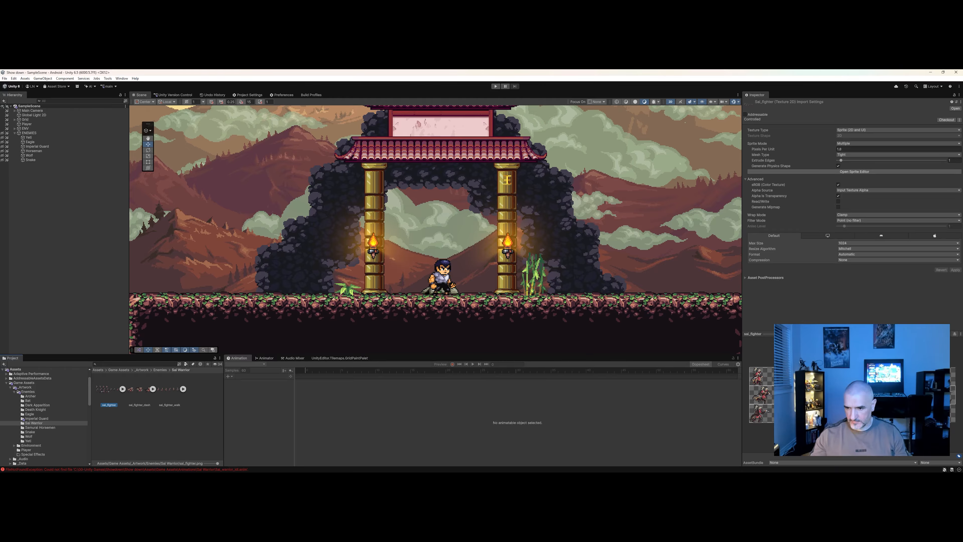
click(135, 392)
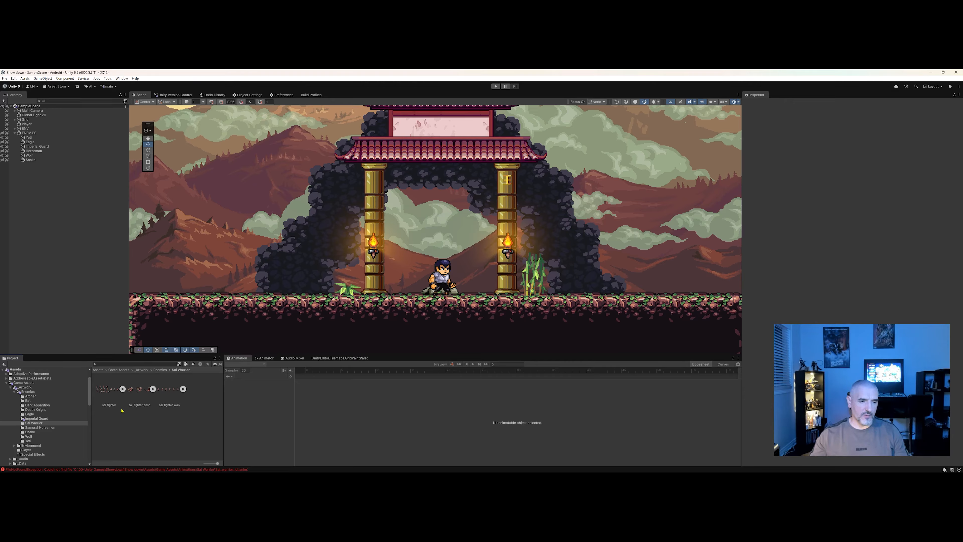
click(109, 391)
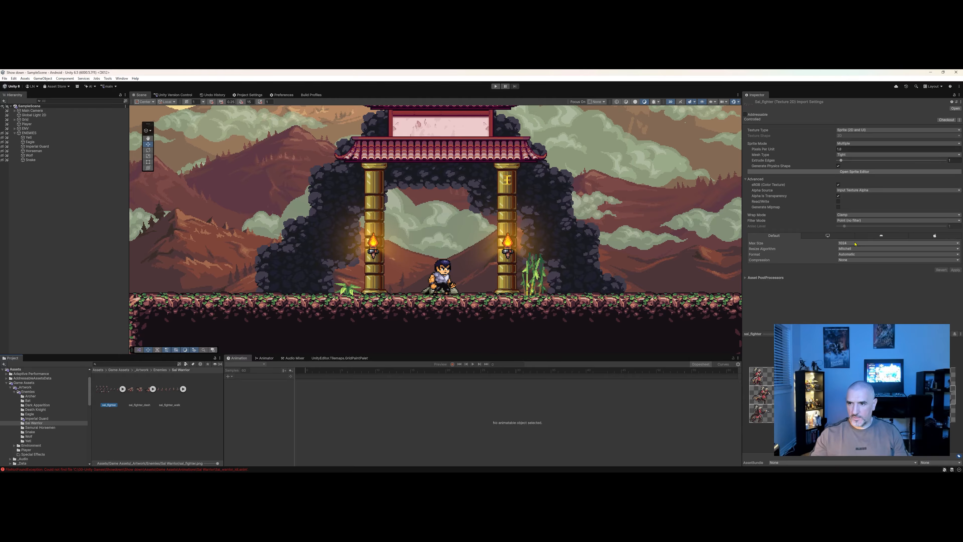
Set the sal_fighter texture's Filter Mode to Point (no filter) and its Compression to None.
click(849, 221)
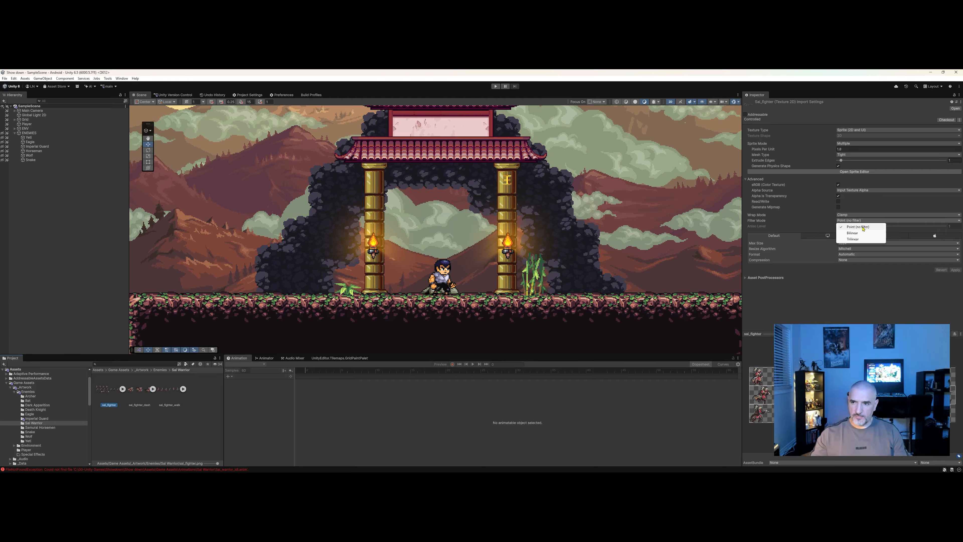
click(860, 226)
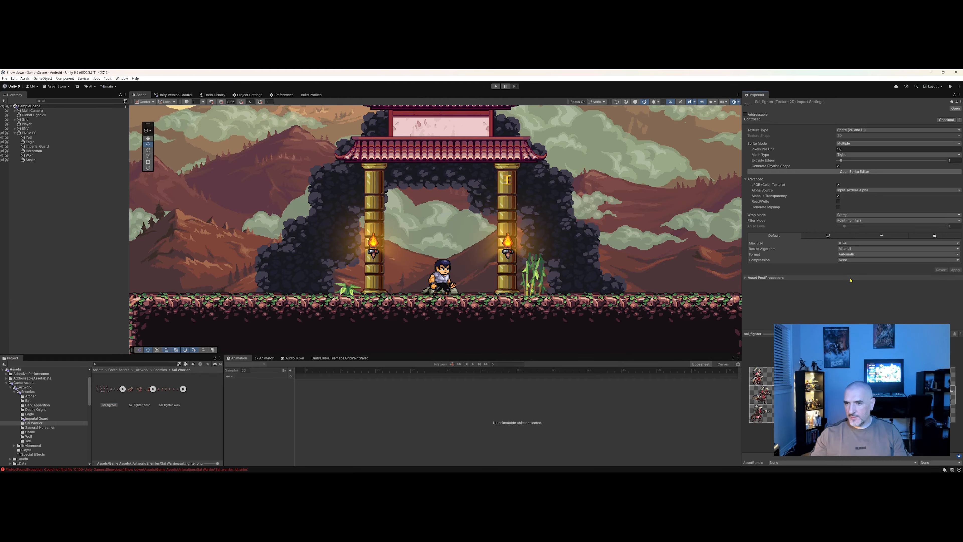
click(849, 260)
click(844, 266)
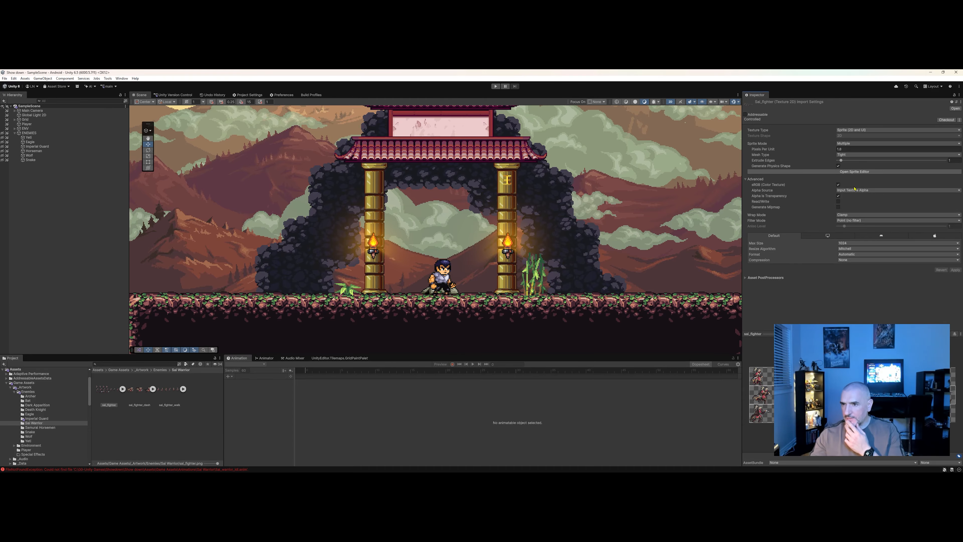
Open the Sprite Editor for the sal_fighter sprite sheet.
click(854, 172)
drag(477, 168, 478, 152)
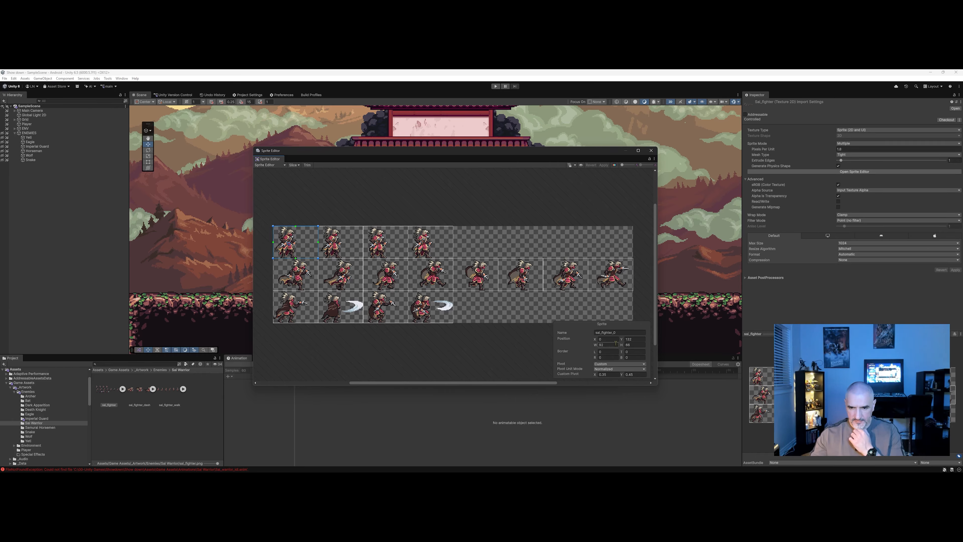
scroll(313, 265, up, 2)
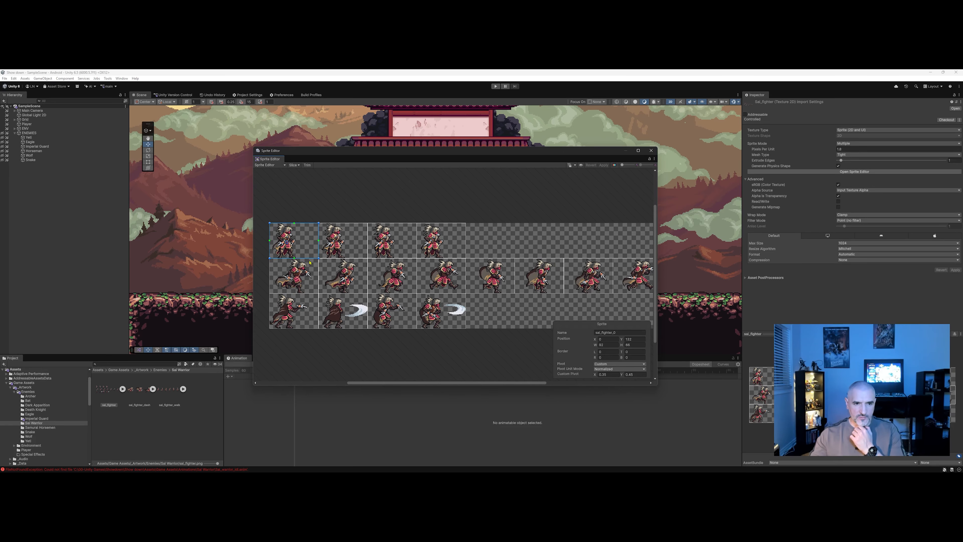
Select each frame of the first row in the Sprite Editor to examine its custom pivot values.
click(345, 244)
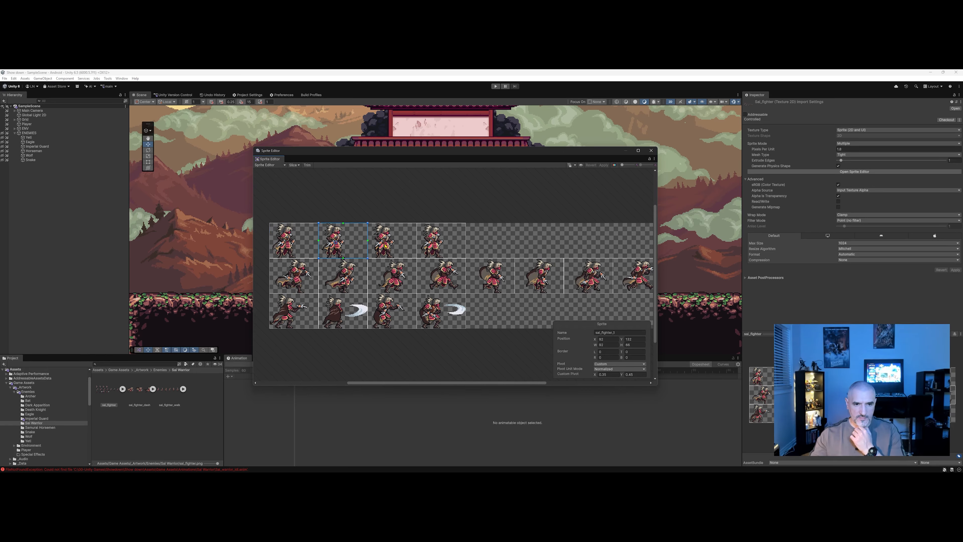
click(410, 250)
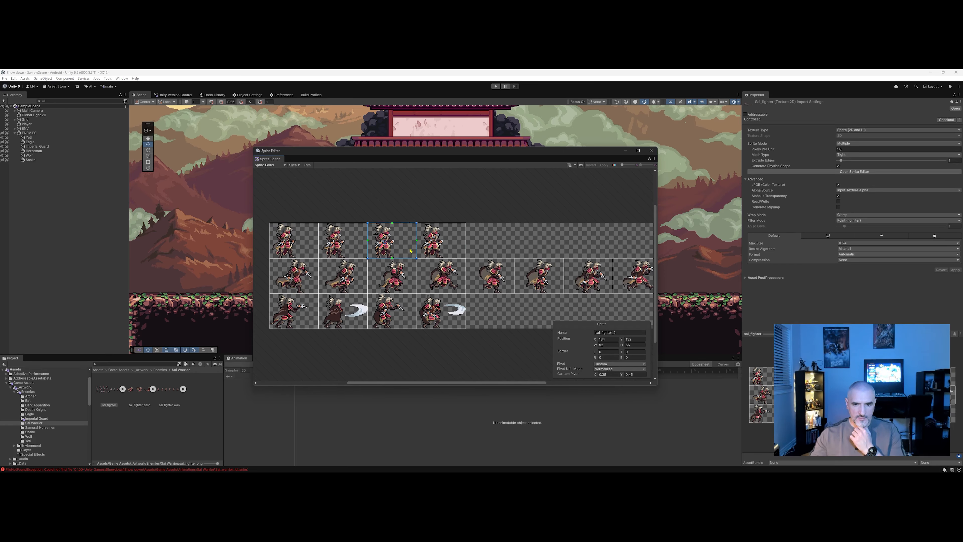
click(610, 375)
click(631, 375)
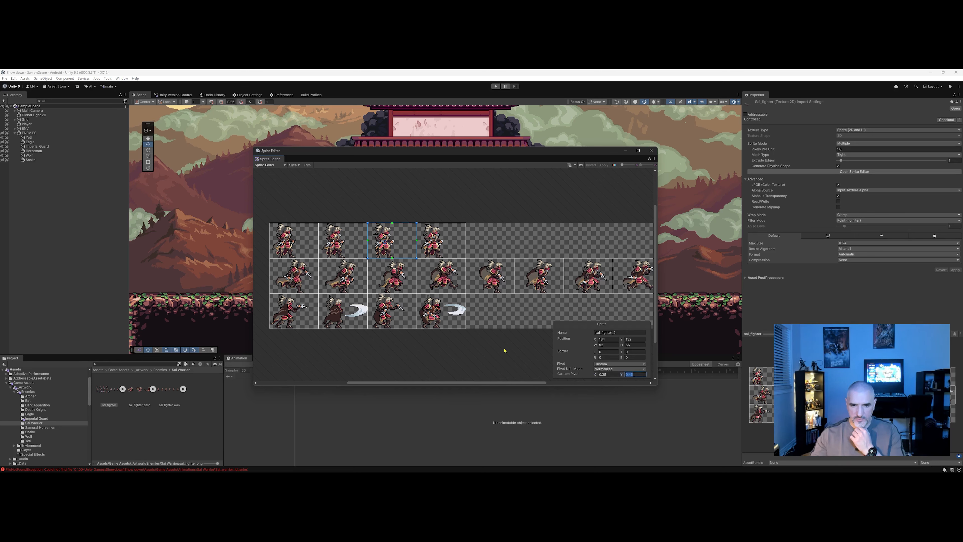
click(292, 251)
click(331, 250)
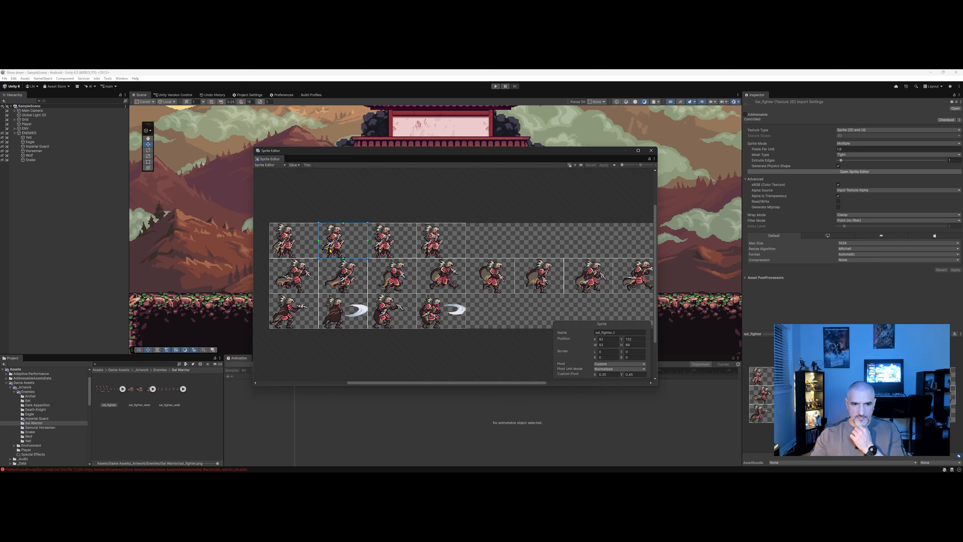
click(389, 250)
click(448, 252)
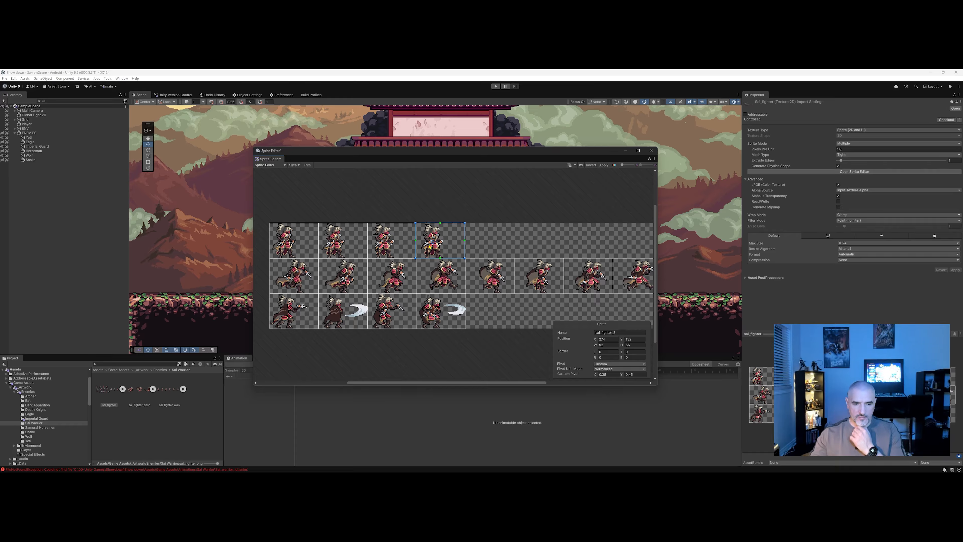
Try dragging the first frame's pivot and undo the pivot edits.
key(ctrl+z)
click(309, 243)
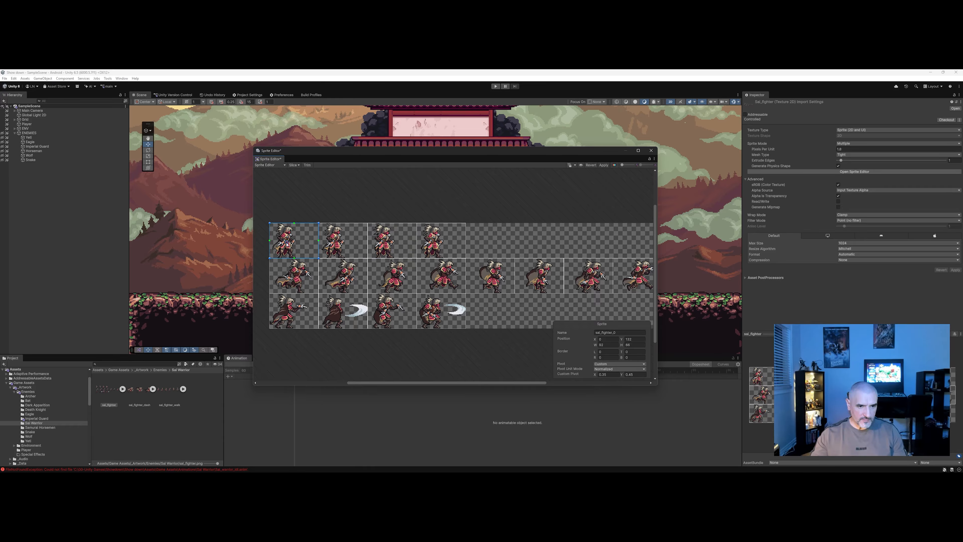
drag(288, 243, 305, 244)
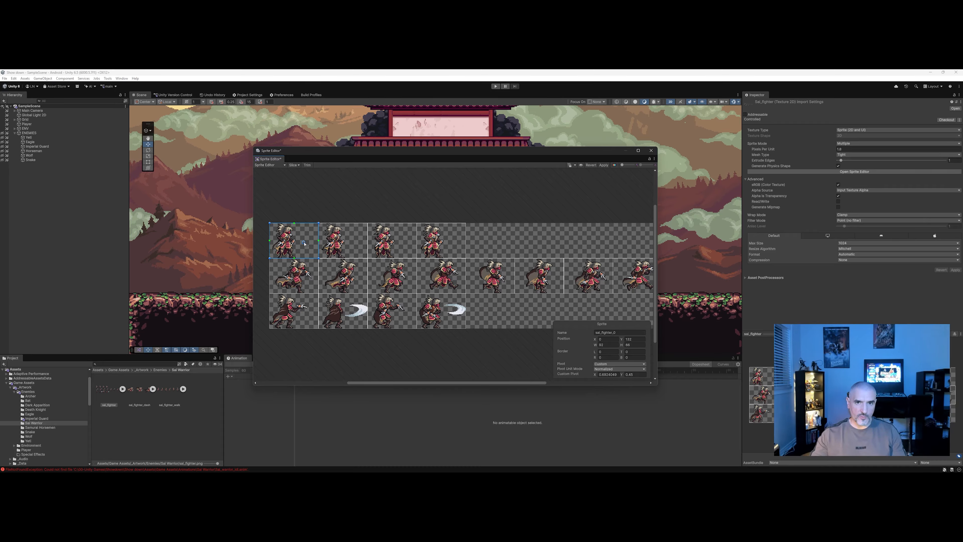
key(ctrl+z)
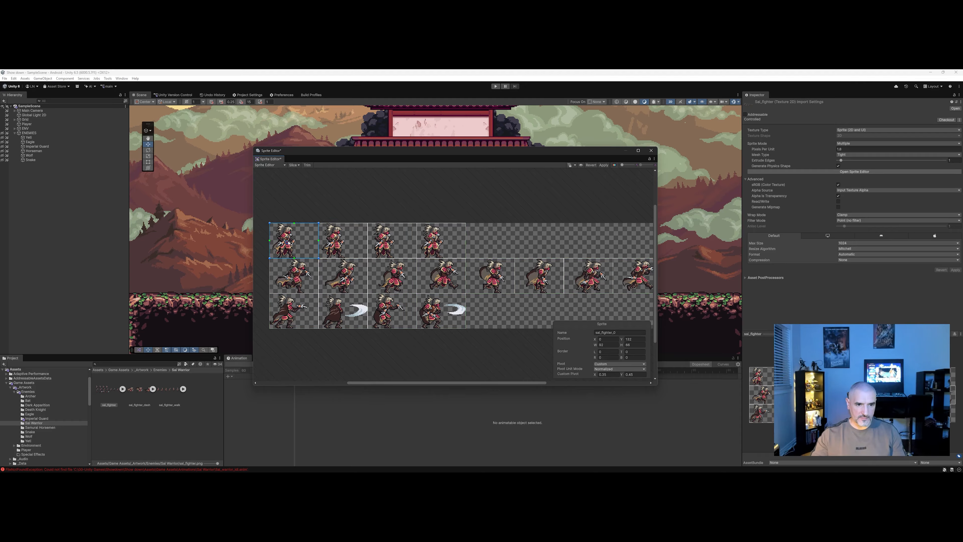
Select frames across all three rows of the sheet to compare their pivot positions.
click(340, 243)
click(300, 273)
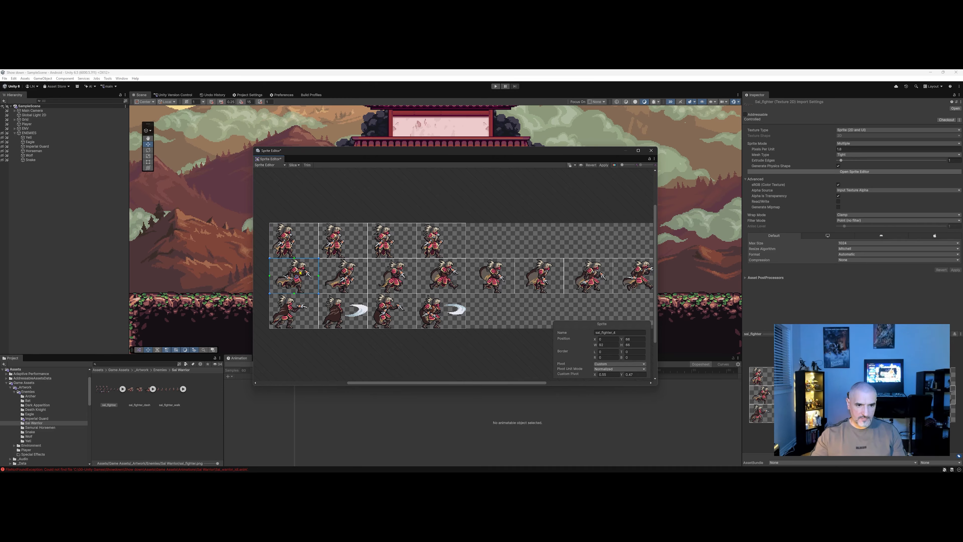
click(343, 279)
click(396, 281)
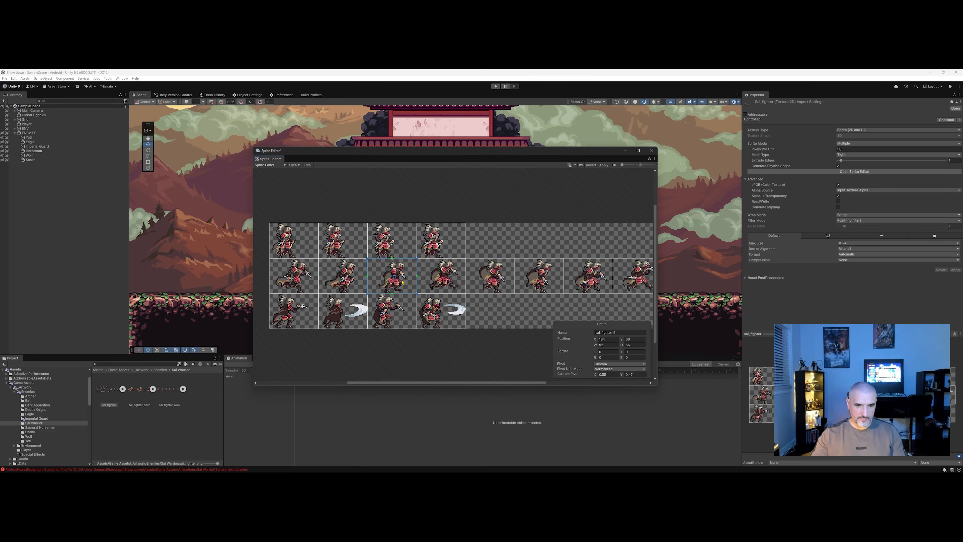
click(446, 281)
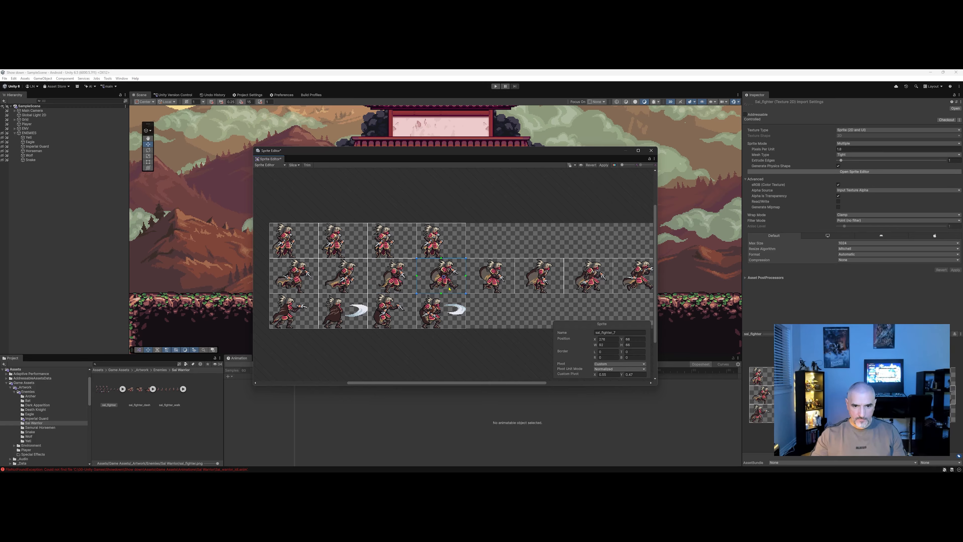
click(399, 283)
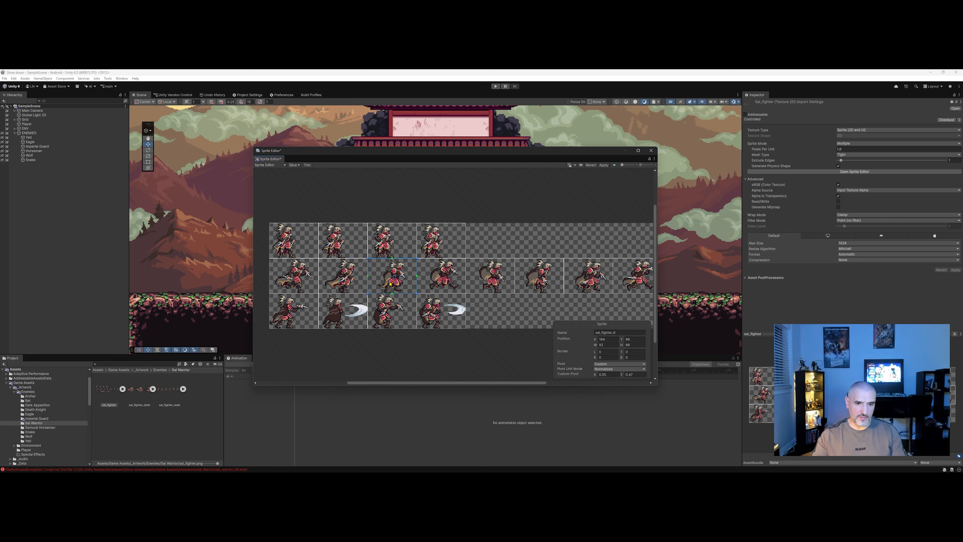
click(388, 314)
click(349, 314)
click(317, 316)
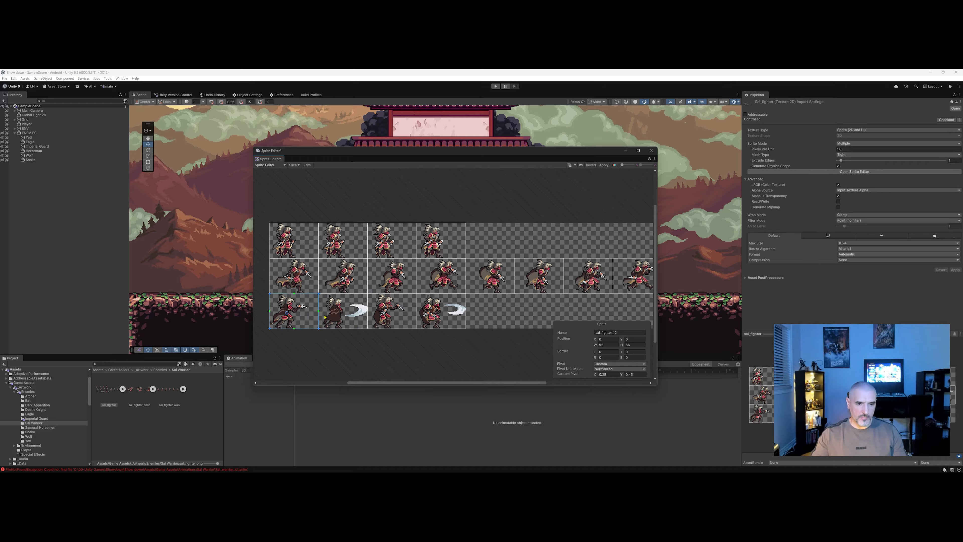
click(388, 312)
click(399, 277)
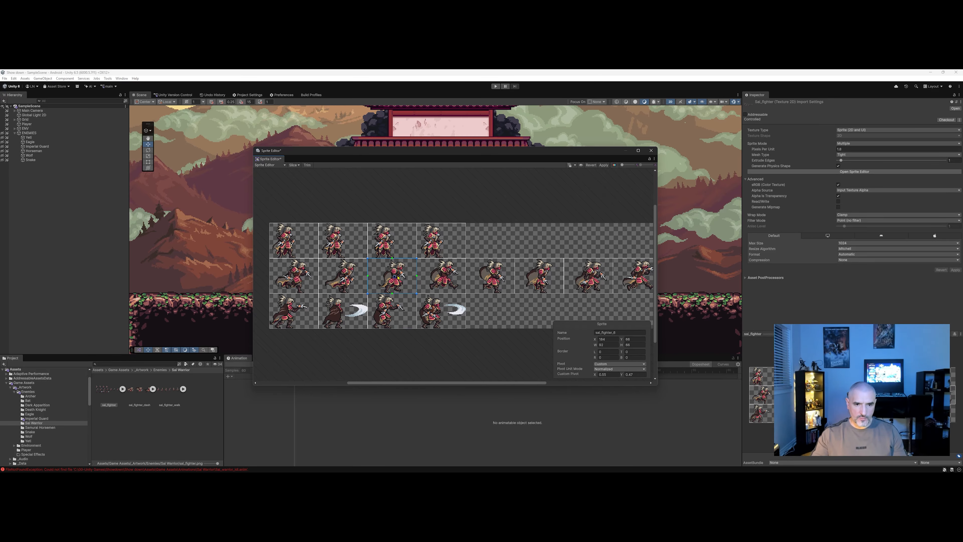
click(392, 249)
click(344, 247)
click(296, 247)
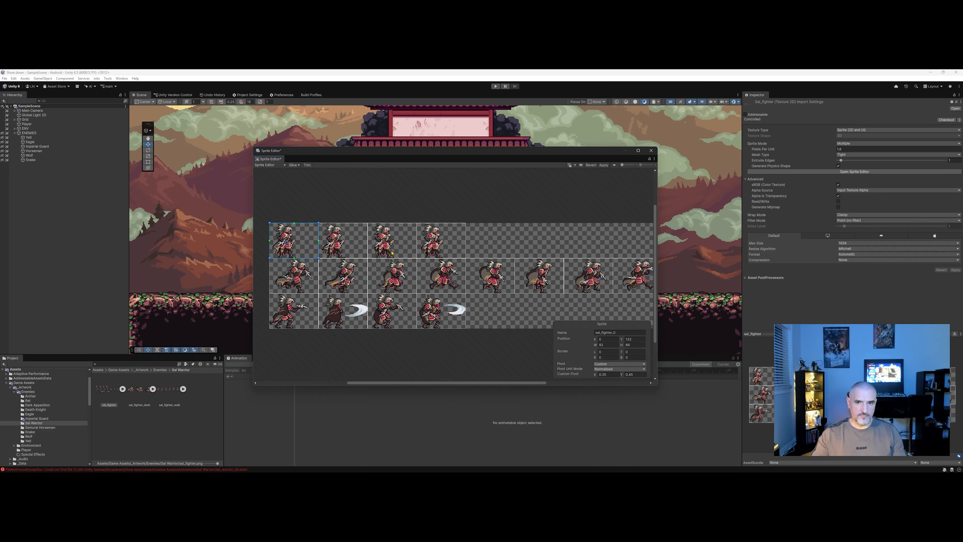
Close the Sprite Editor and apply the unsaved pivot changes.
drag(547, 152, 542, 168)
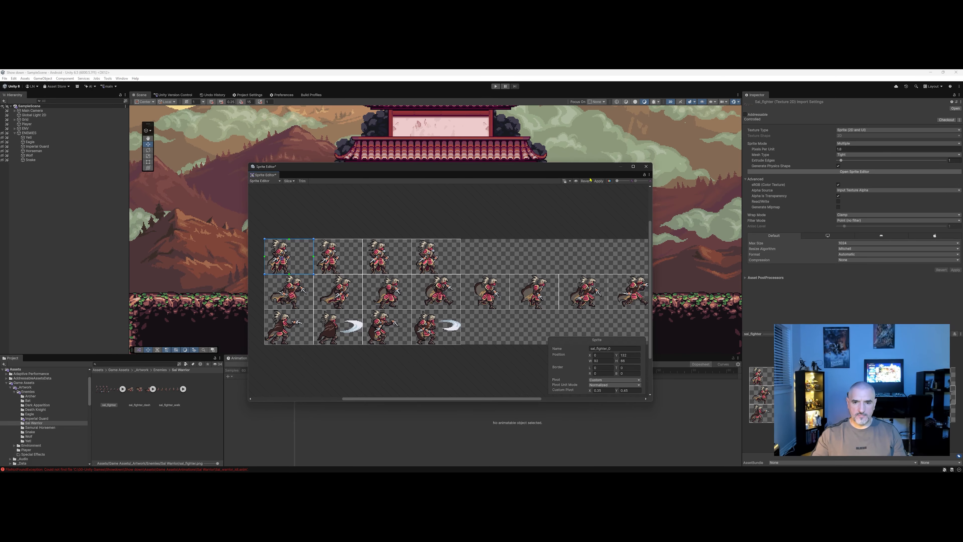
click(647, 168)
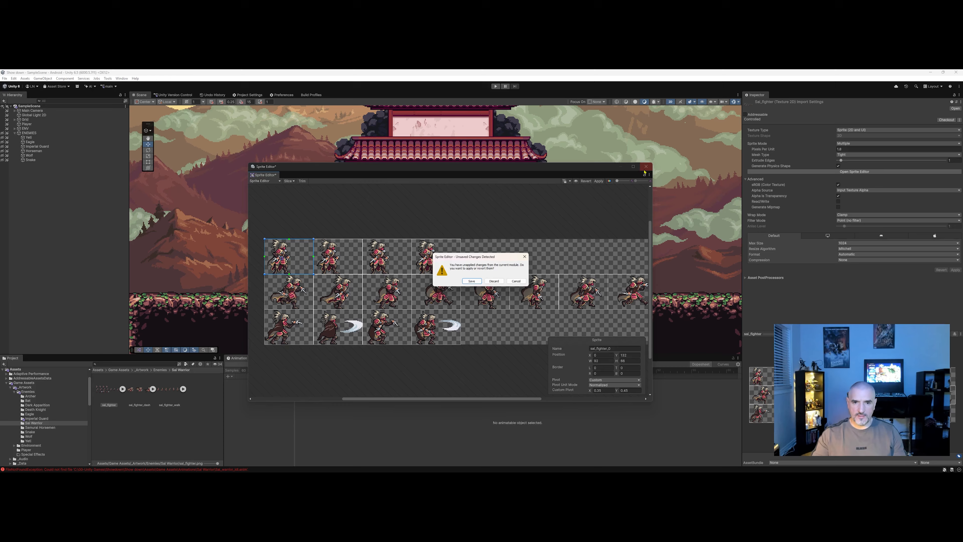
click(477, 282)
Expand the sal_fighter sheet, select its first four frames and drop them into the scene to create an animated sprite.
middle_drag(346, 305, 372, 303)
scroll(374, 301, up, 1)
scroll(372, 302, up, 1)
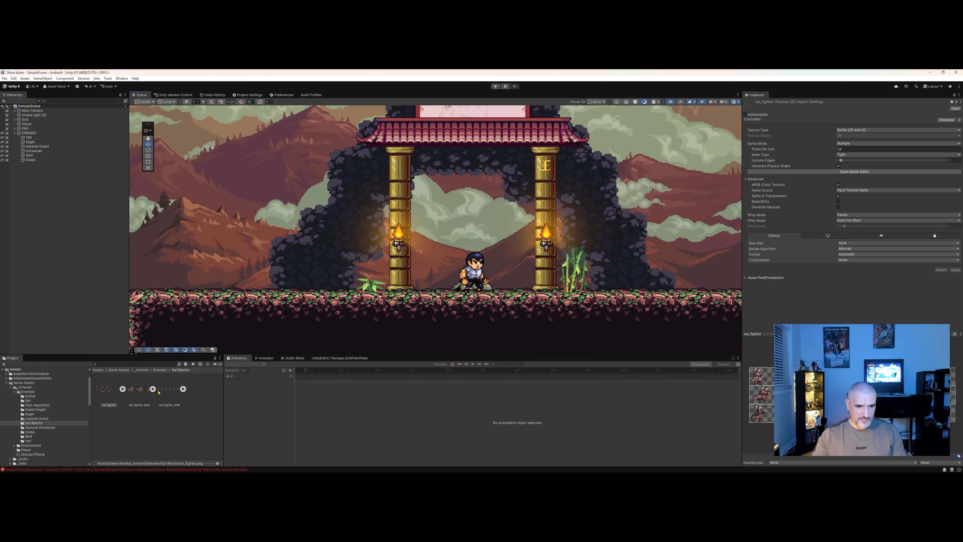
middle_drag(271, 324, 314, 321)
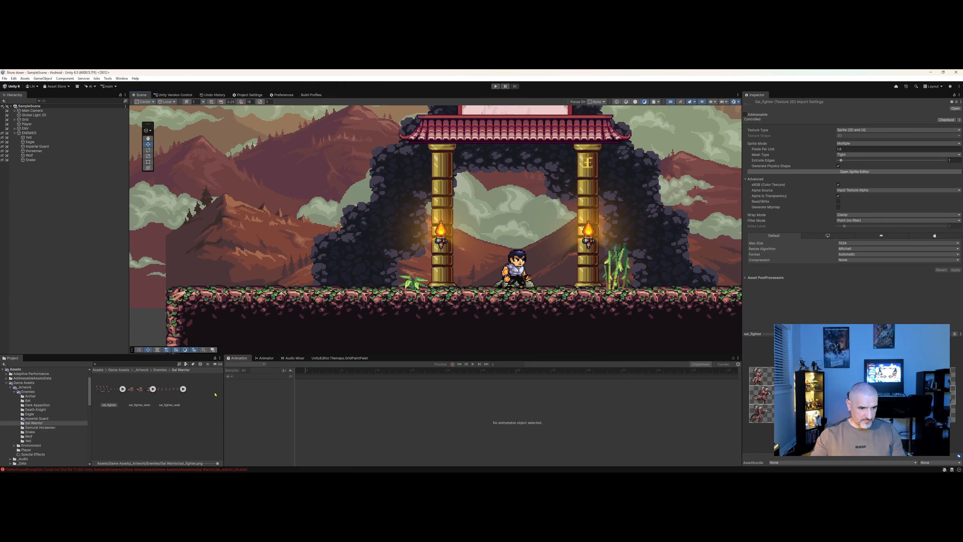
drag(217, 463, 204, 463)
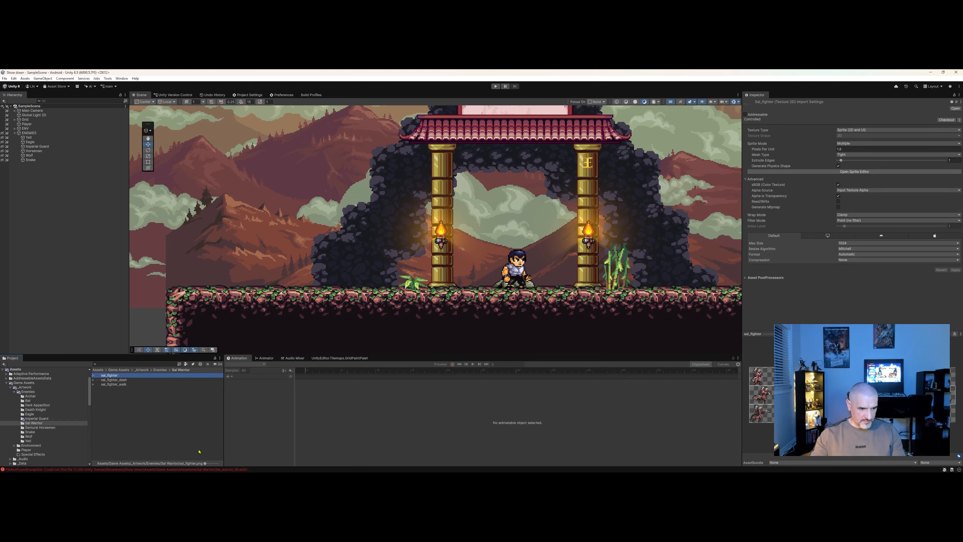
click(93, 375)
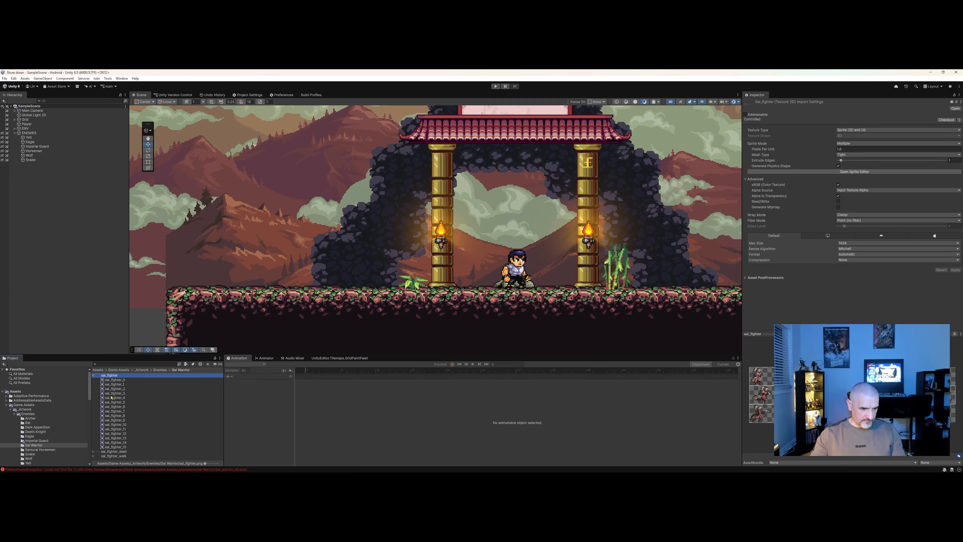
click(134, 380)
click(133, 384)
click(132, 389)
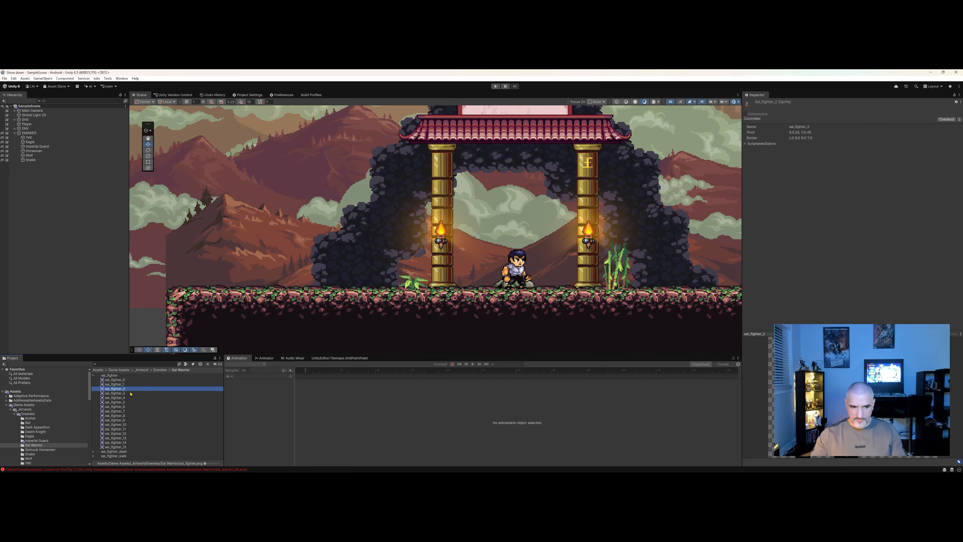
click(129, 394)
click(130, 380)
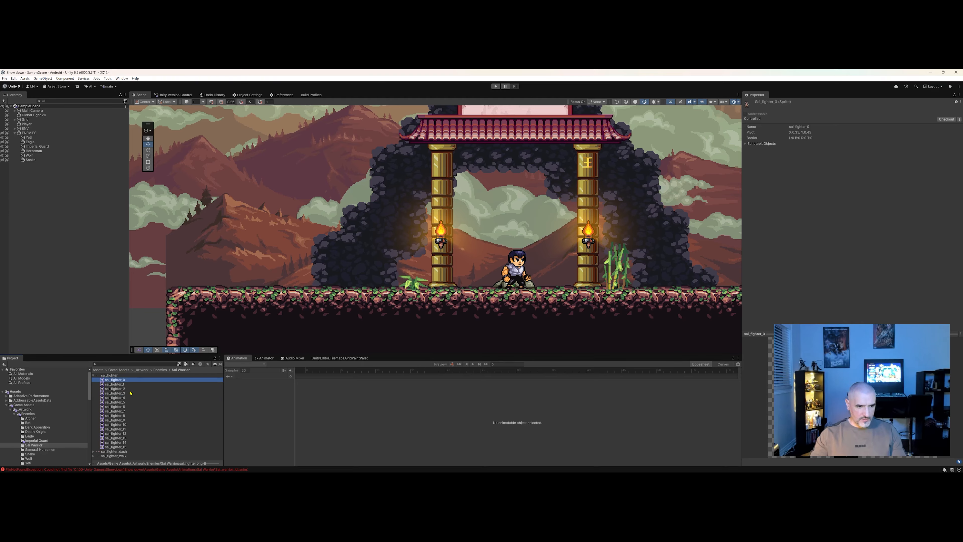
shift+click(140, 393)
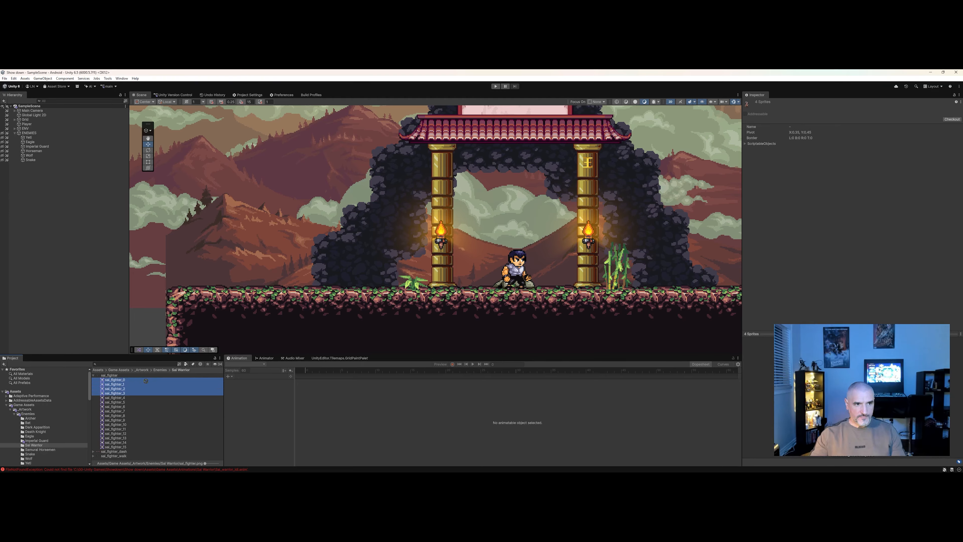
drag(218, 363, 307, 335)
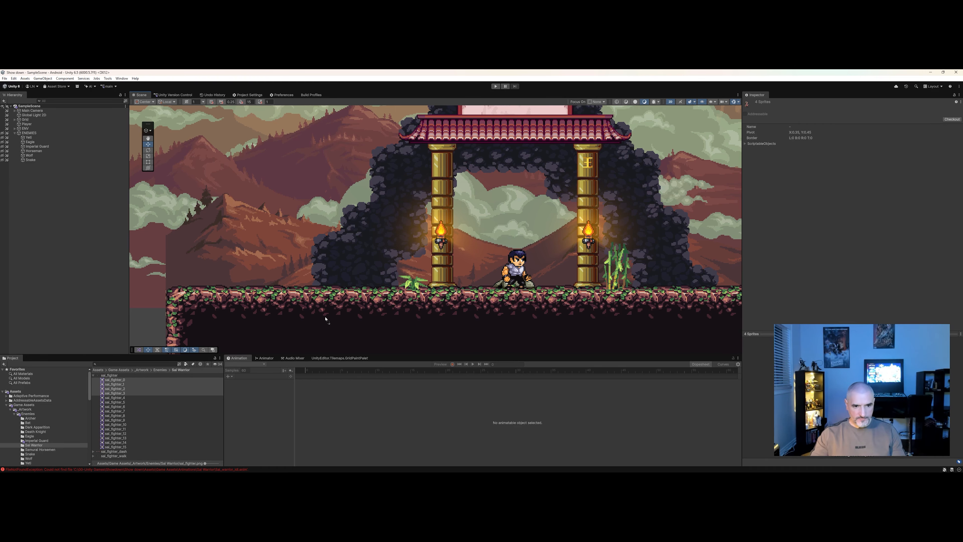
drag(331, 280, 344, 245)
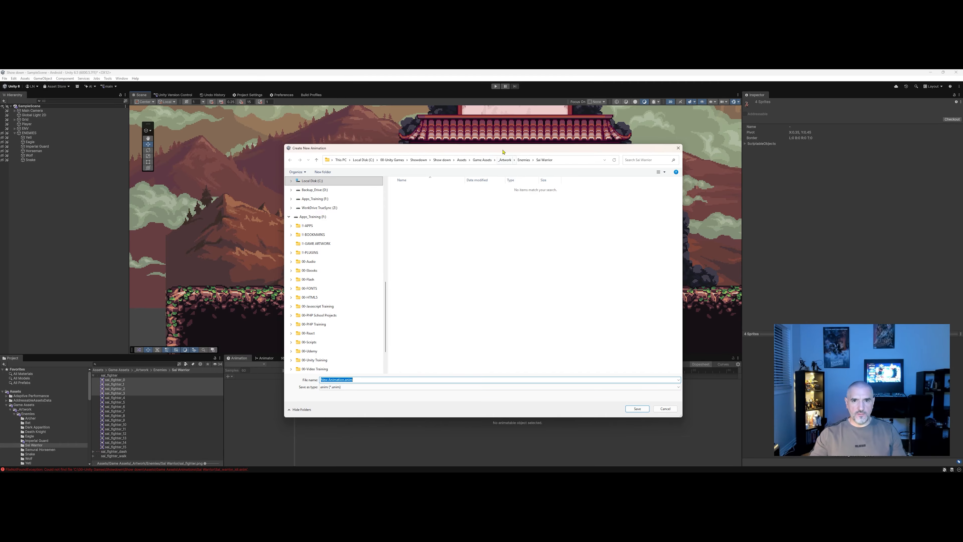
Create a new folder named Sal Warrior inside Game Assets > Animations and open it.
drag(505, 149, 508, 148)
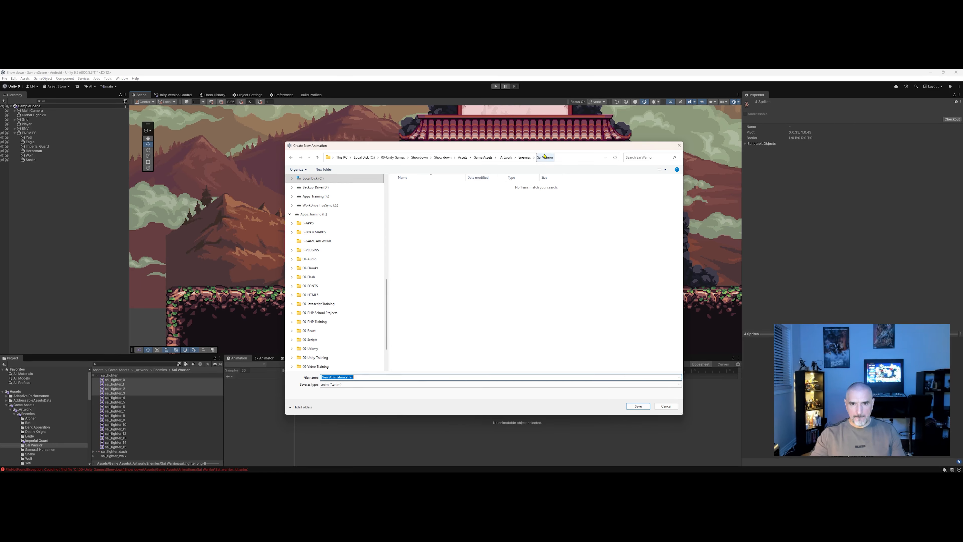
click(490, 160)
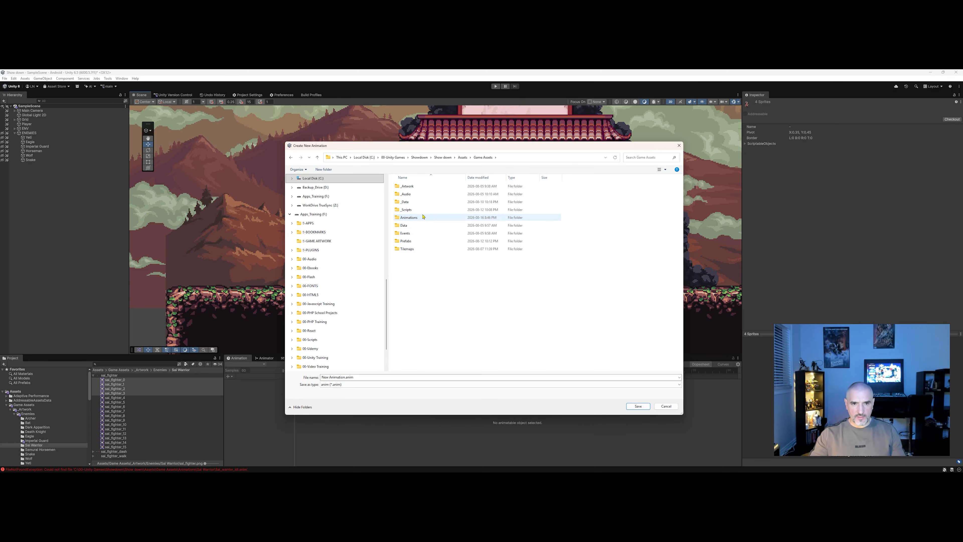
double_click(447, 218)
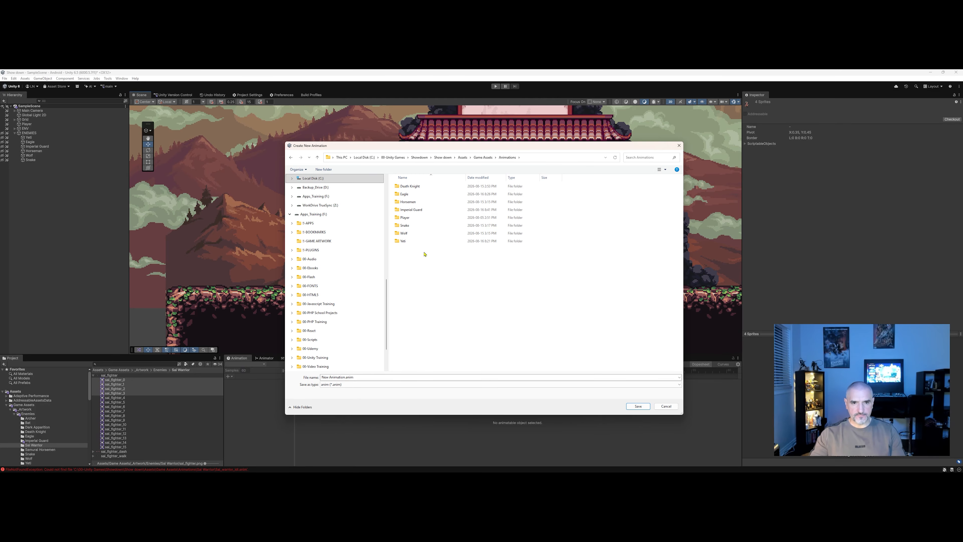
click(331, 172)
text(S)
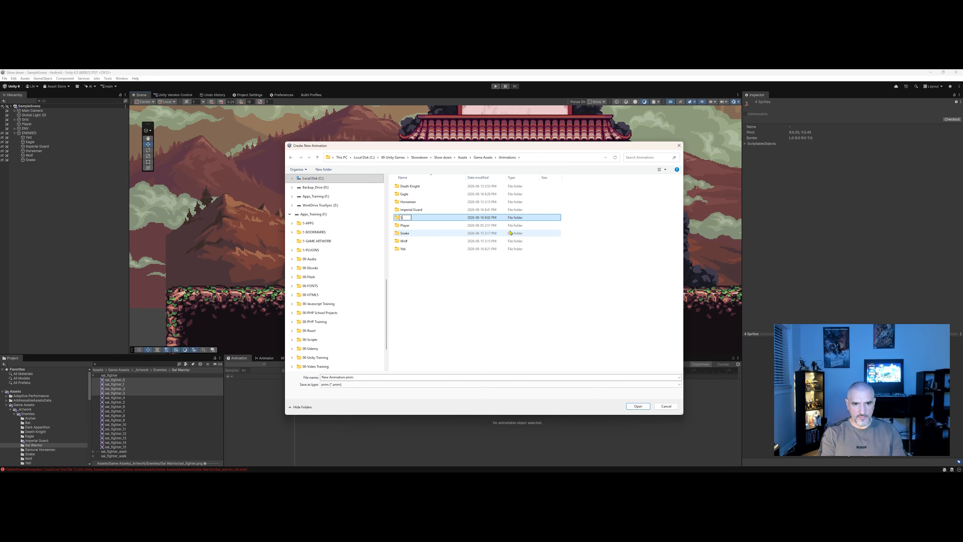
text(ai Warrior)
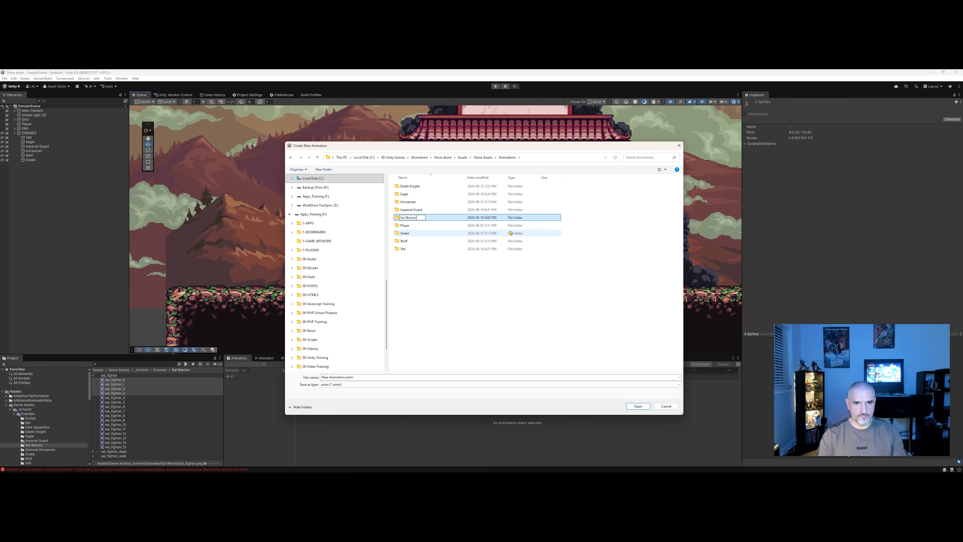
click(451, 287)
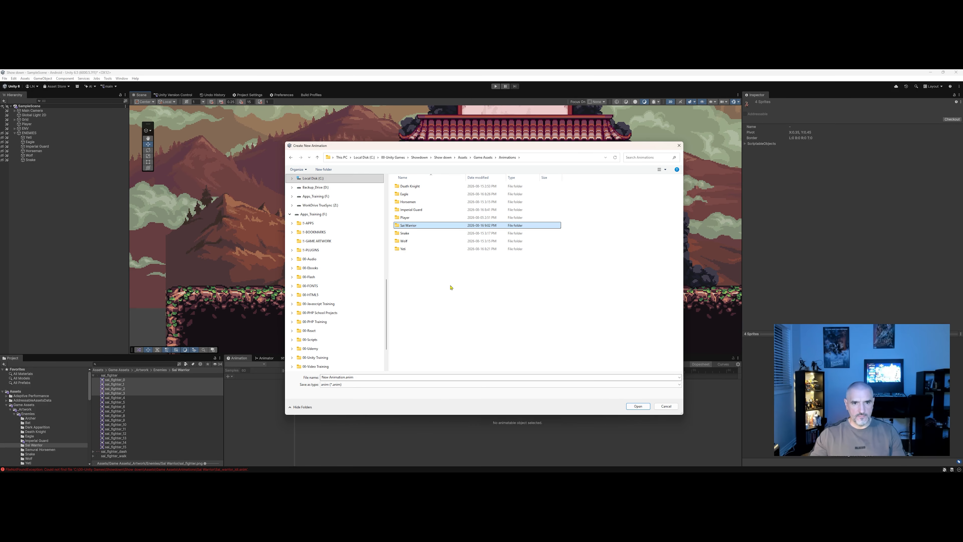
double_click(418, 228)
Save the new animation clip as Sal_warrior_idle.anim.
click(365, 377)
drag(342, 379, 322, 374)
key(BackSpace)
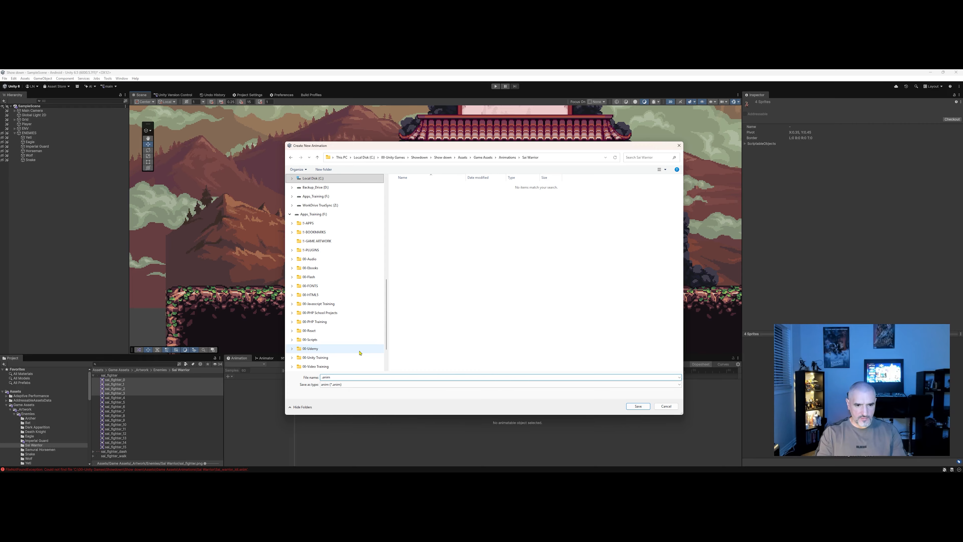
text(Sai)
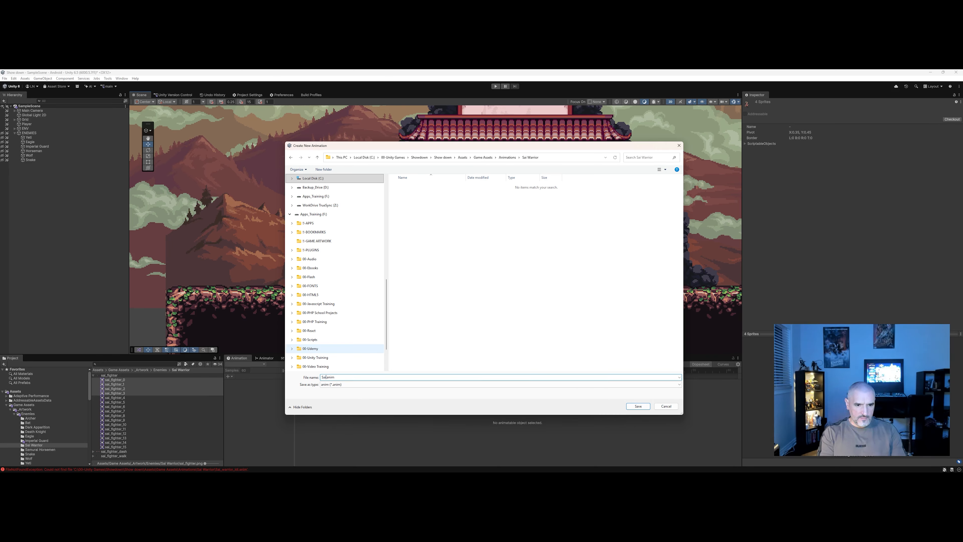
text(_warrior_idle)
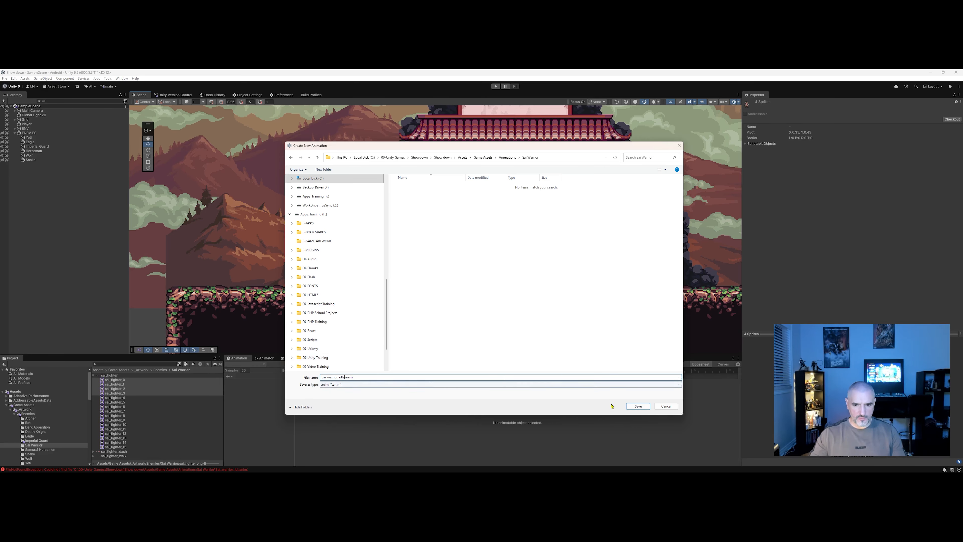
click(638, 406)
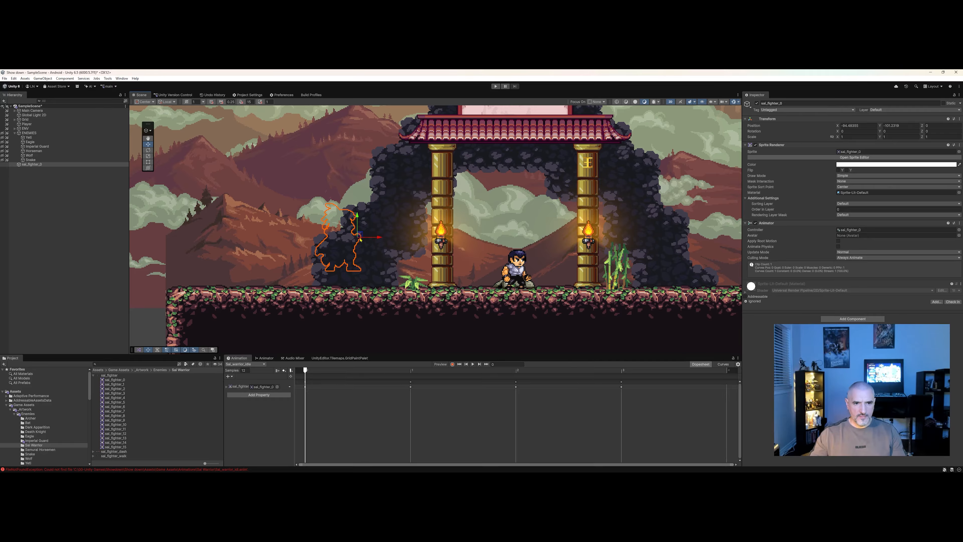
Nudge the new sprite object in the scene and rename it Sal Warrior.
drag(328, 251, 325, 257)
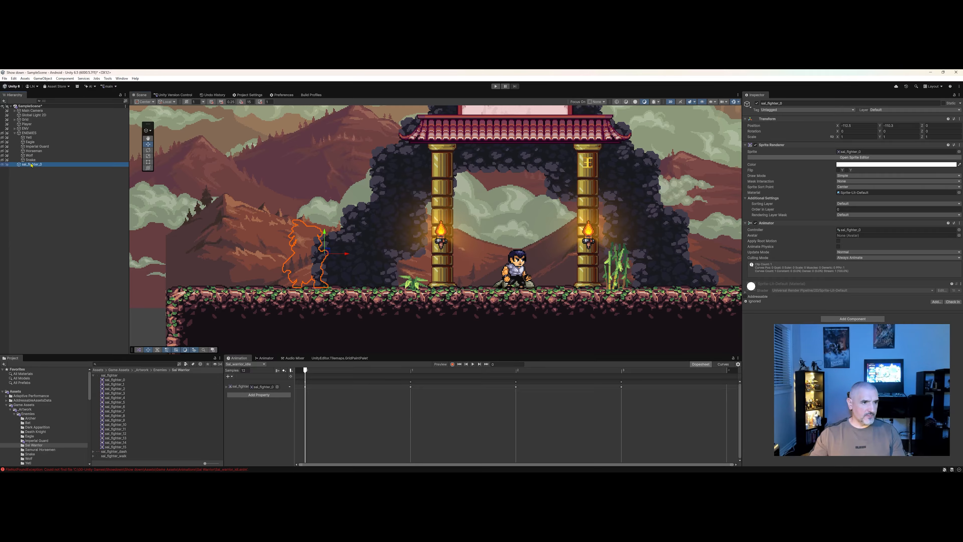
click(54, 165)
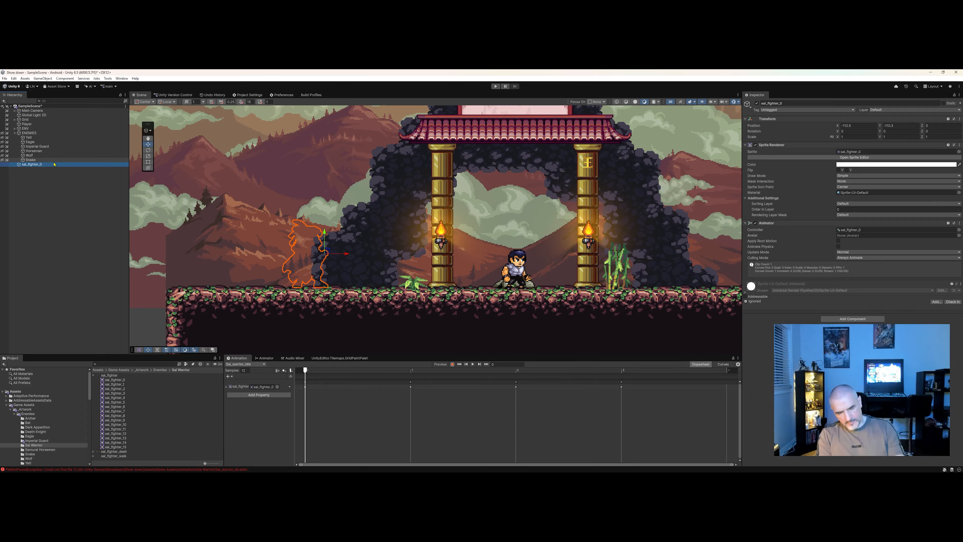
key(F2)
text(Sa)
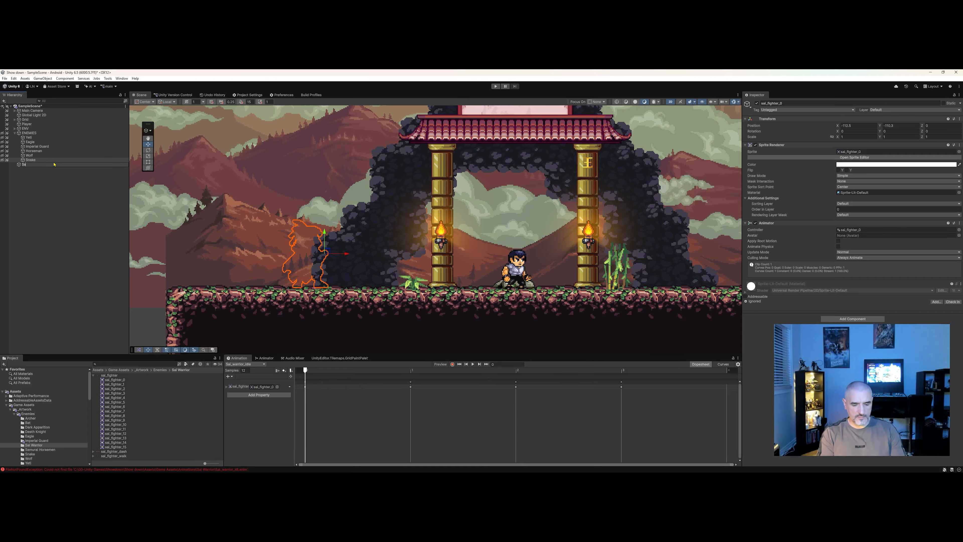
text(l Warrior)
key(Return)
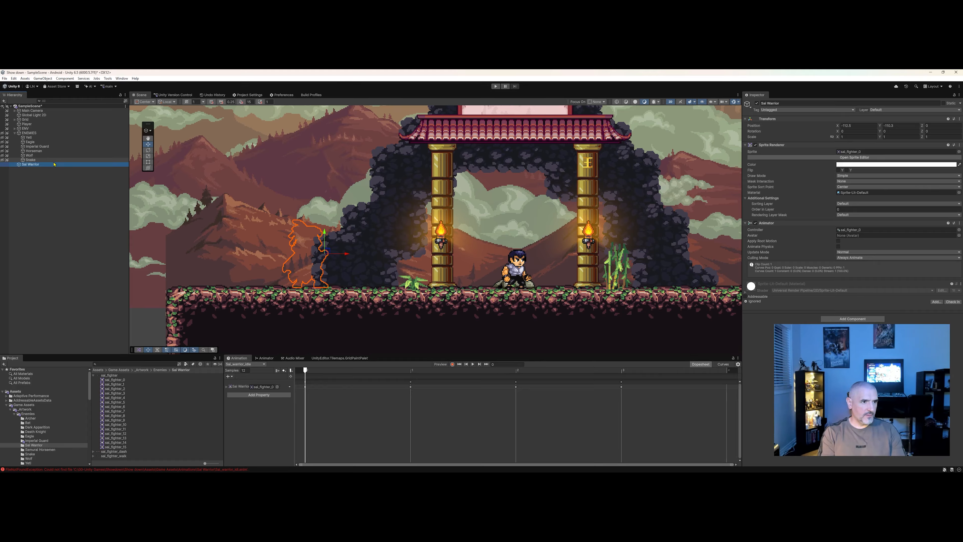
Move Sal Warrior into the ENEMIES group and set its Sorting Layer to Enemies.
drag(27, 167, 31, 136)
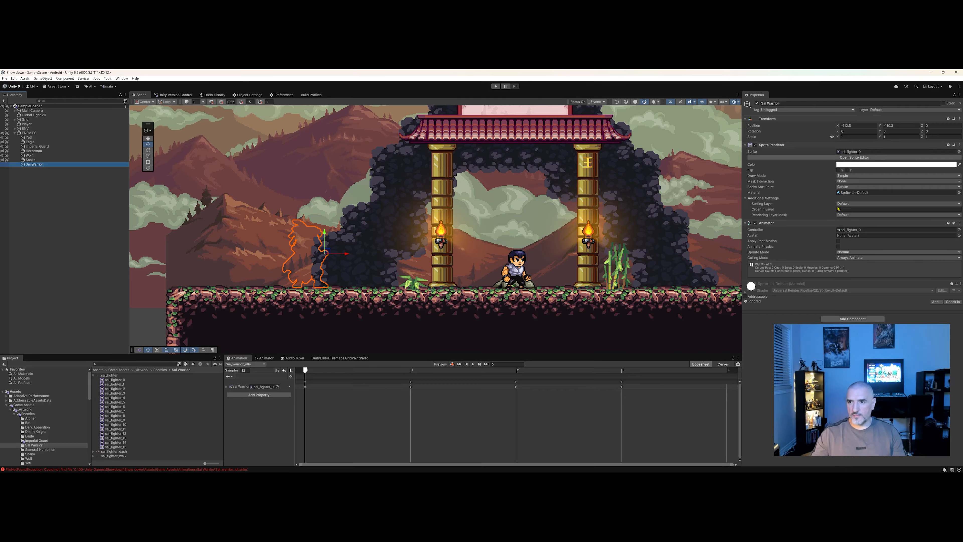
click(849, 205)
click(851, 229)
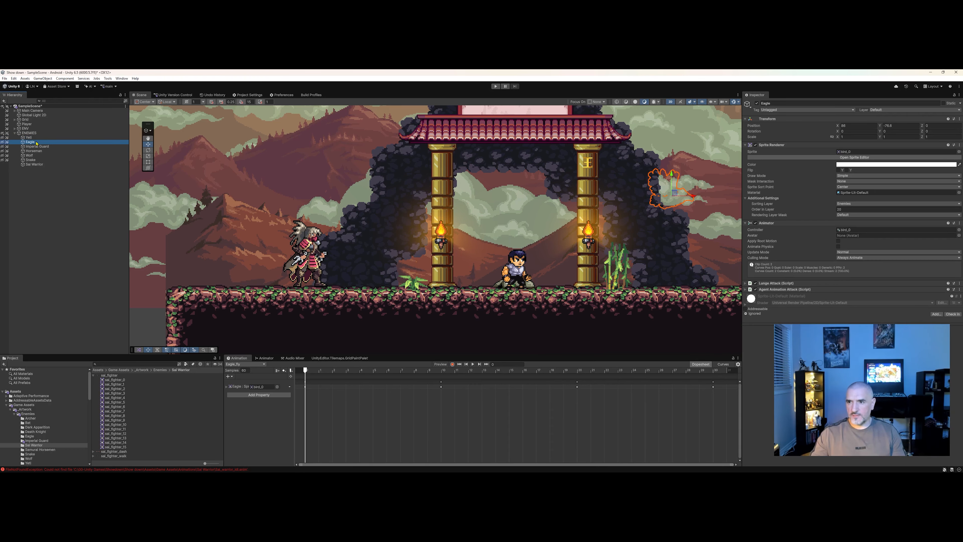
Select each of the other enemies in turn to compare their sprite renderer settings.
click(38, 146)
click(41, 152)
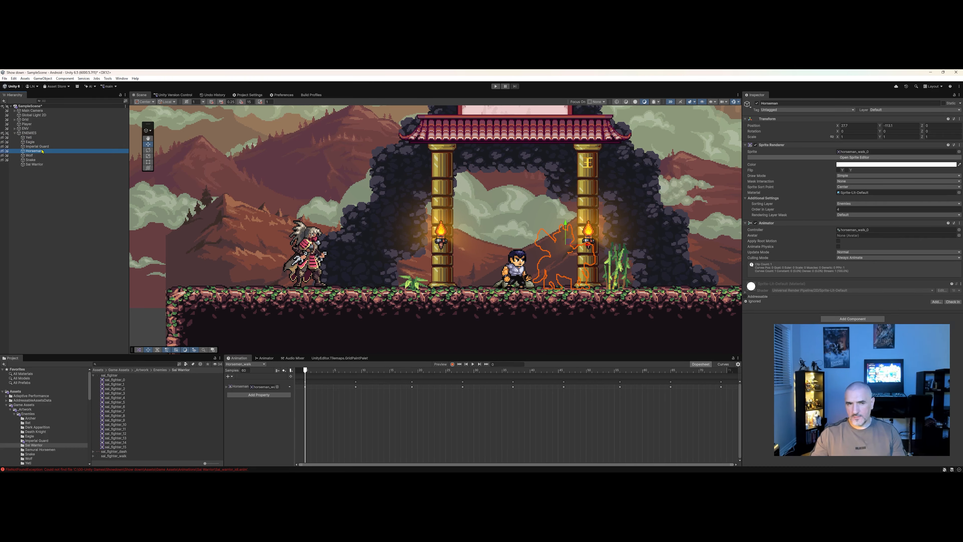
click(34, 156)
click(37, 160)
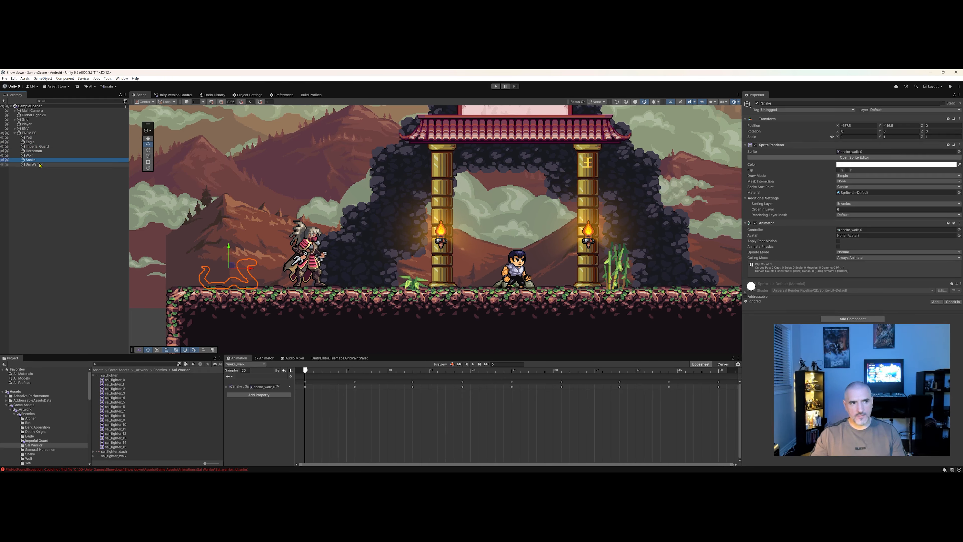
click(40, 166)
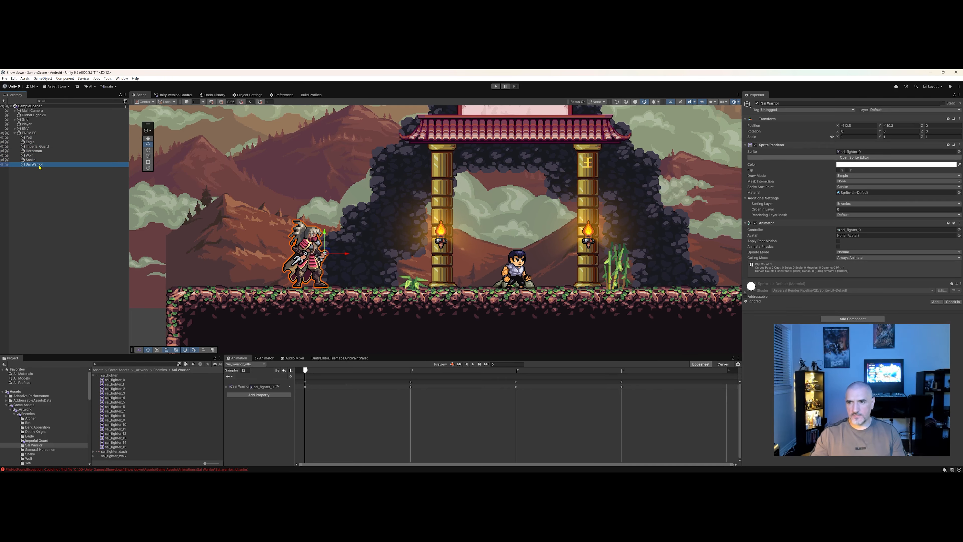
Set Sal Warrior's Order in Layer to 3, checking it against the Snake enemy.
click(840, 209)
text(3)
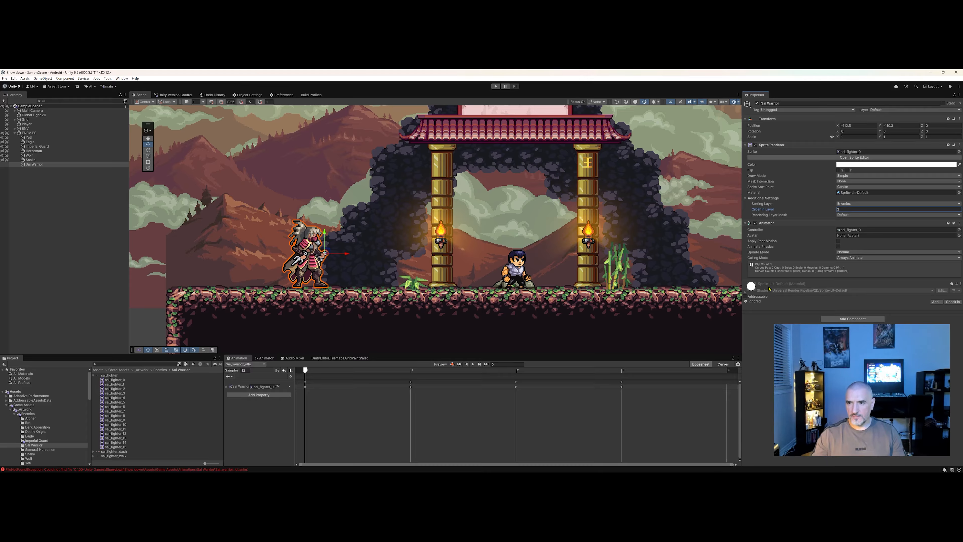
click(33, 160)
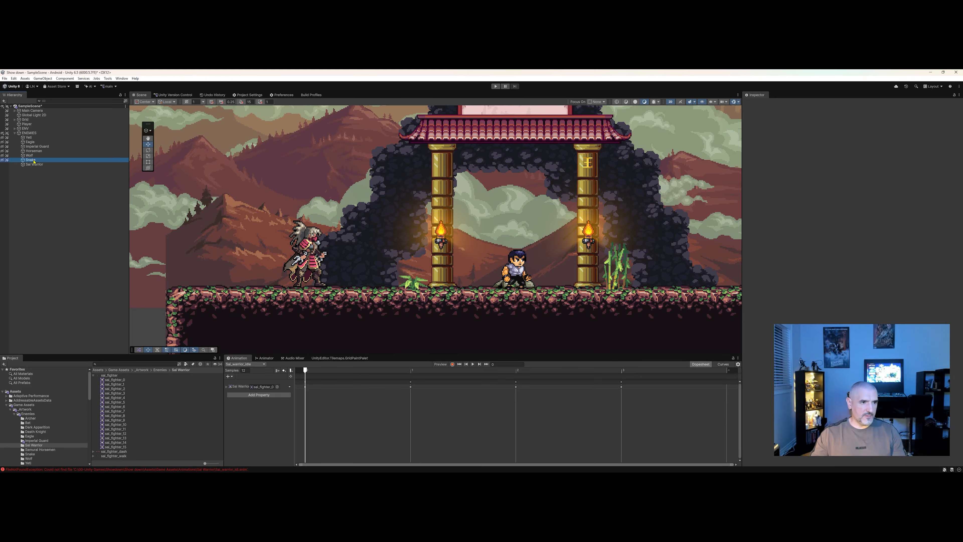
click(34, 164)
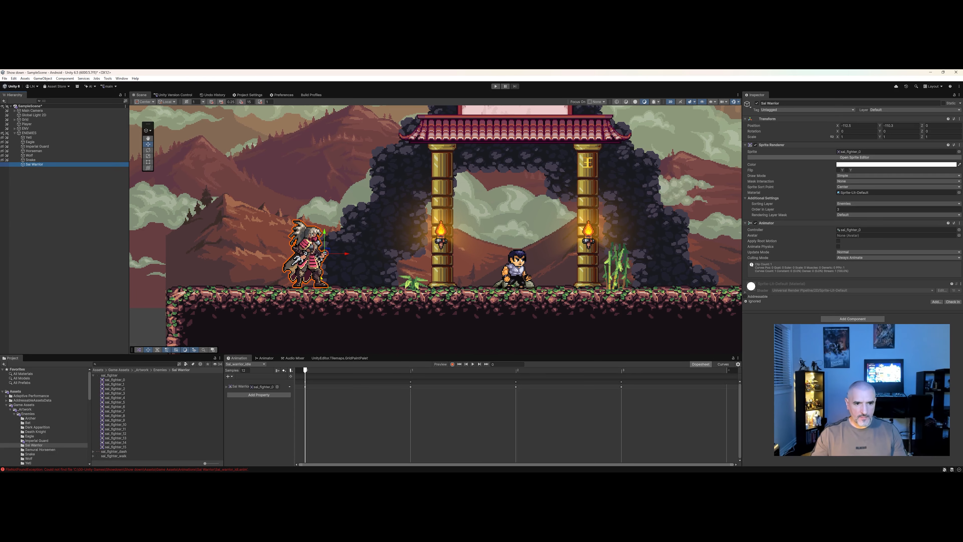
Reposition Sal Warrior on the ground and open the Animator to view its controller.
middle_drag(325, 243, 335, 243)
drag(336, 249, 336, 251)
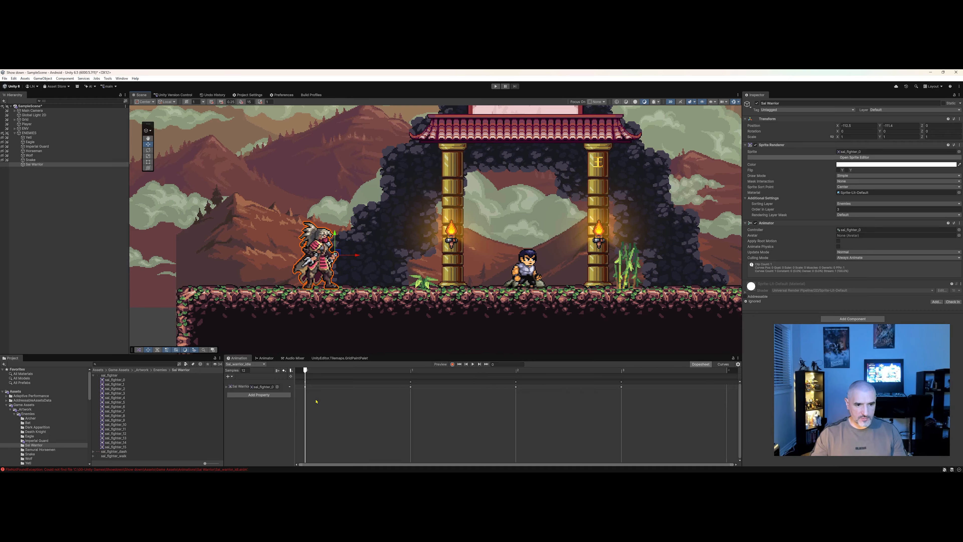
click(267, 358)
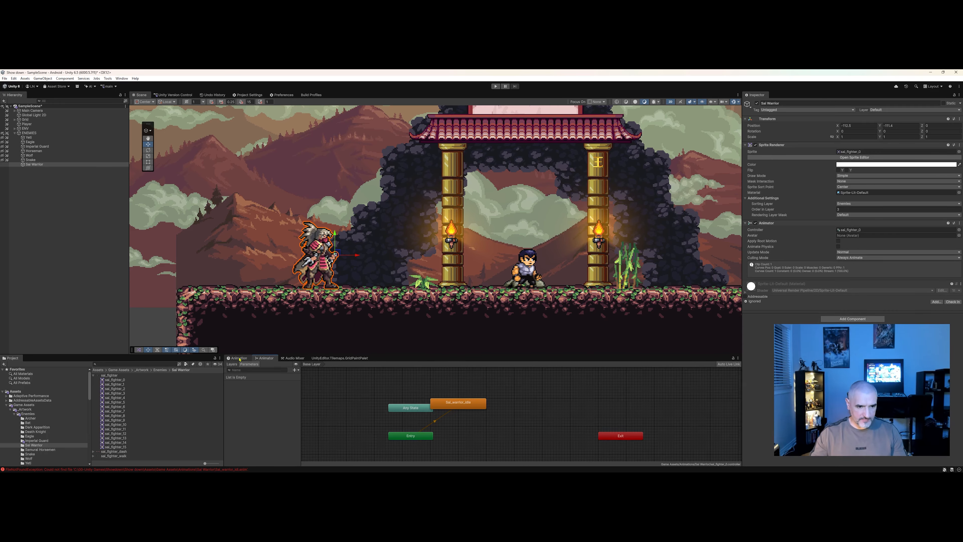
Rearrange the Entry, Any State, idle and Exit nodes in Sal Warrior's Animator graph.
click(238, 359)
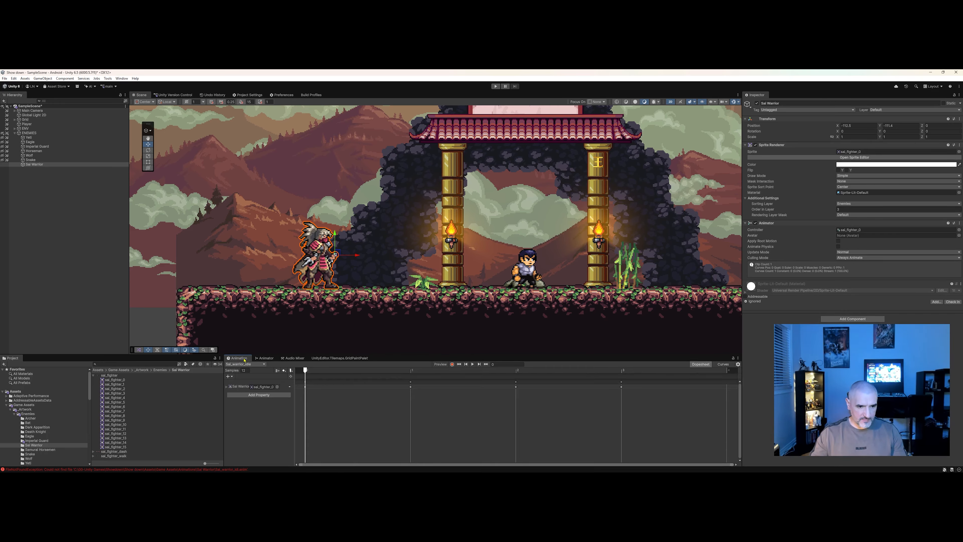
click(267, 358)
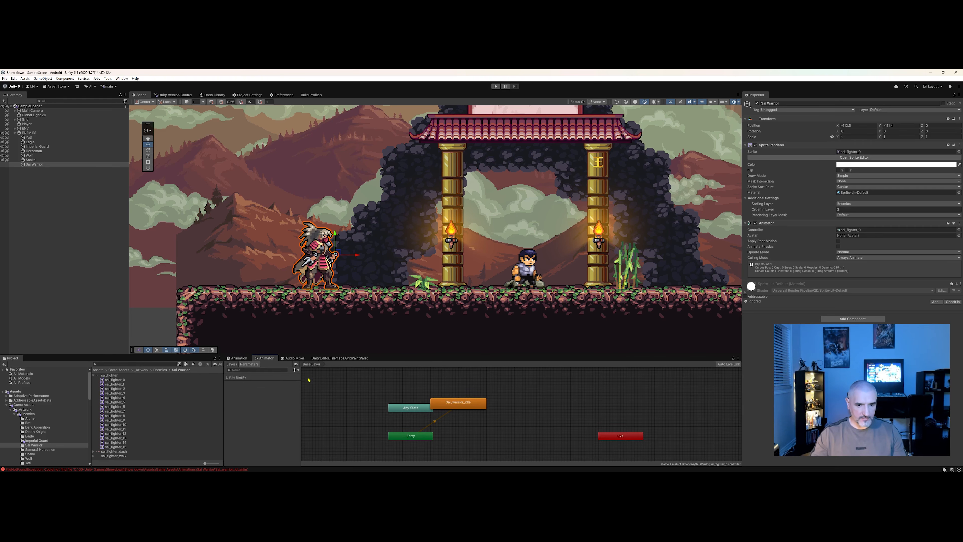
drag(415, 356, 334, 329)
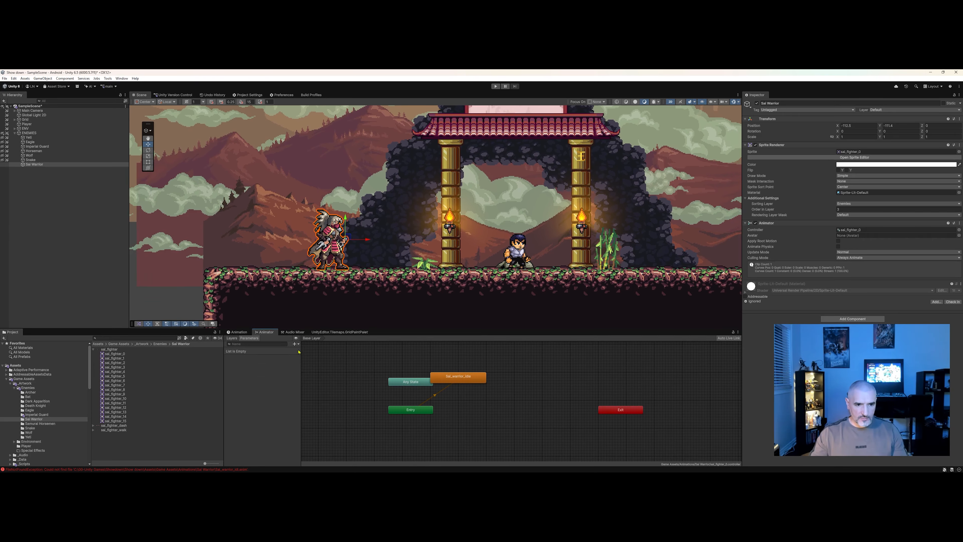
scroll(436, 397, up, 2)
drag(457, 385, 486, 419)
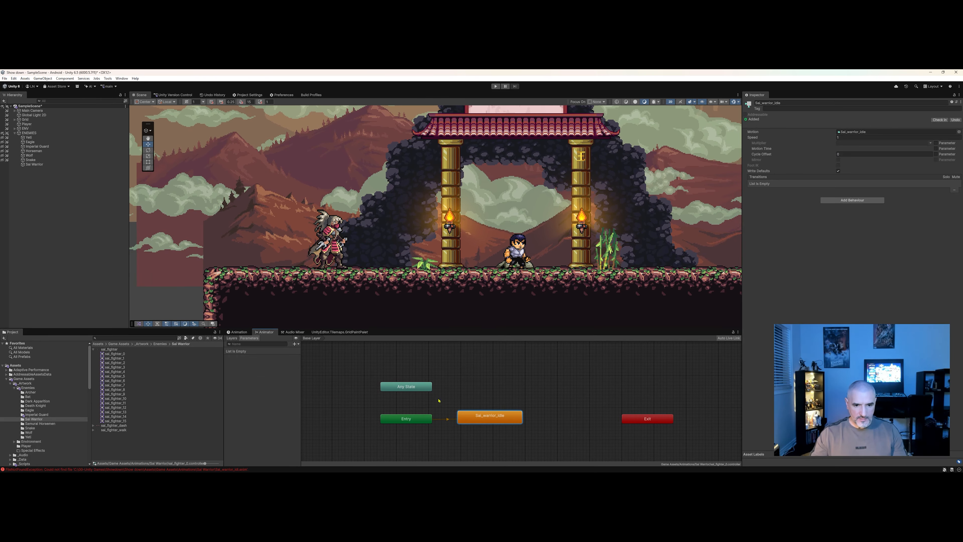
drag(406, 386, 490, 377)
drag(416, 417, 394, 418)
drag(484, 422, 475, 415)
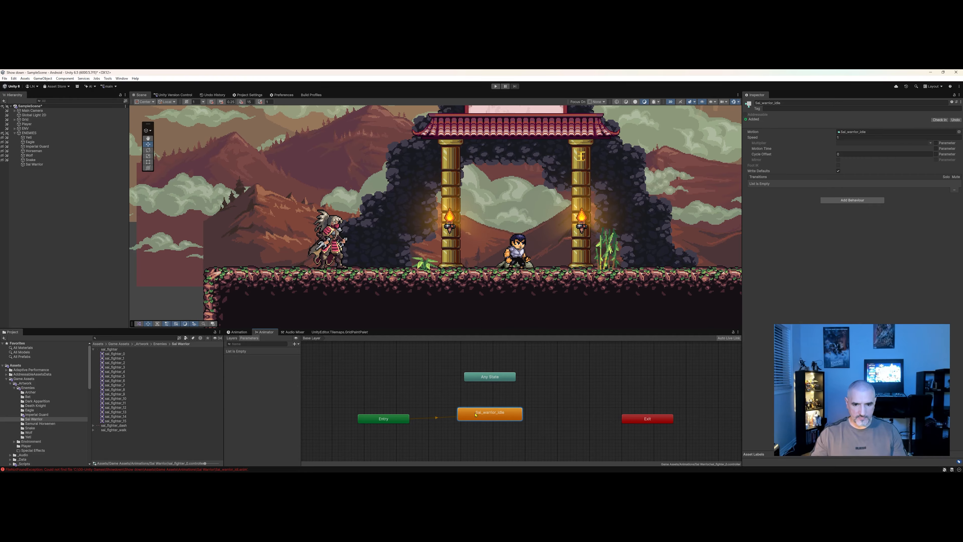
mouse_move(488, 378)
mouse_down()
mouse_move(363, 399)
mouse_move(486, 375)
mouse_up()
middle_drag(478, 431, 476, 421)
scroll(460, 413, down, 1)
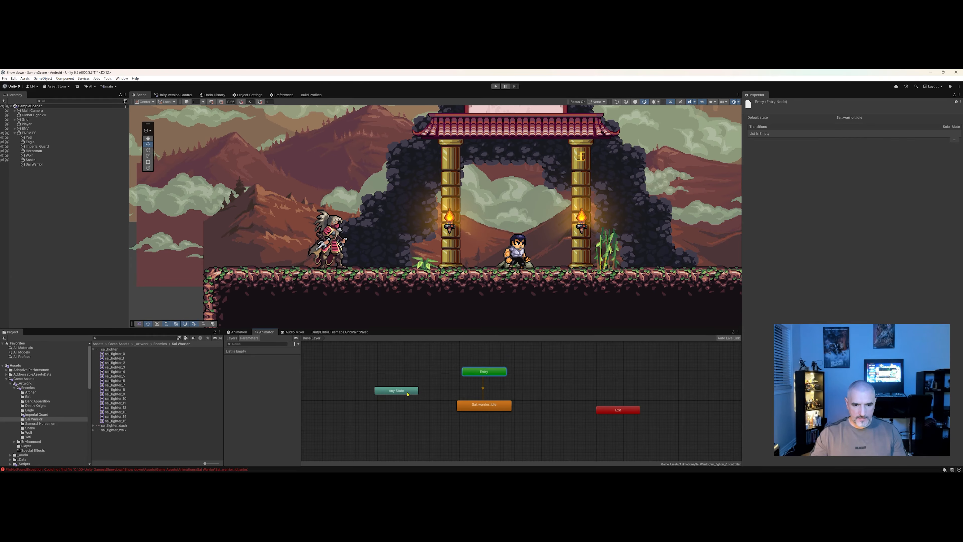
drag(410, 394, 424, 430)
middle_drag(445, 420, 443, 402)
scroll(443, 403, up, 1)
drag(412, 416, 409, 410)
middle_drag(441, 413, 418, 430)
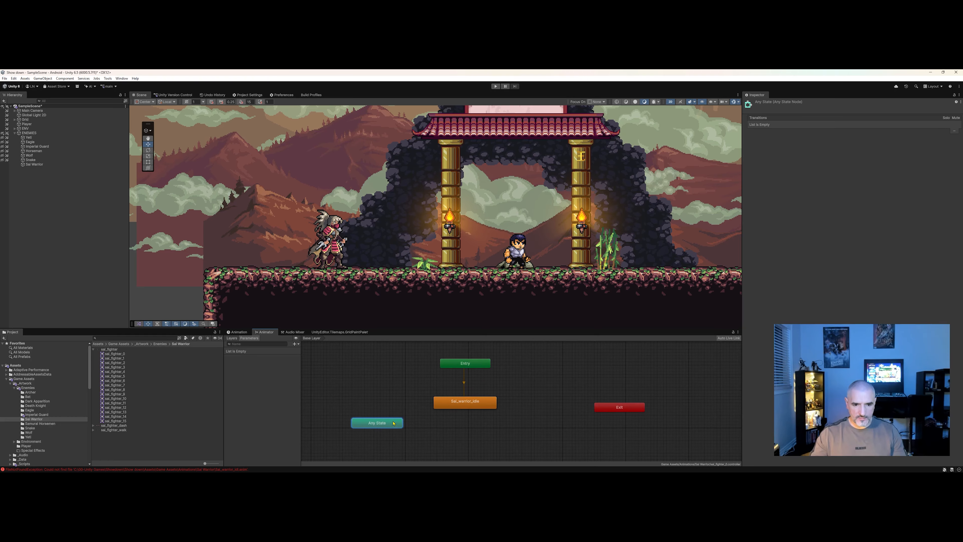
drag(398, 423, 393, 428)
Make a transition from Any State to the sal_warrior_idle state.
right_click(385, 427)
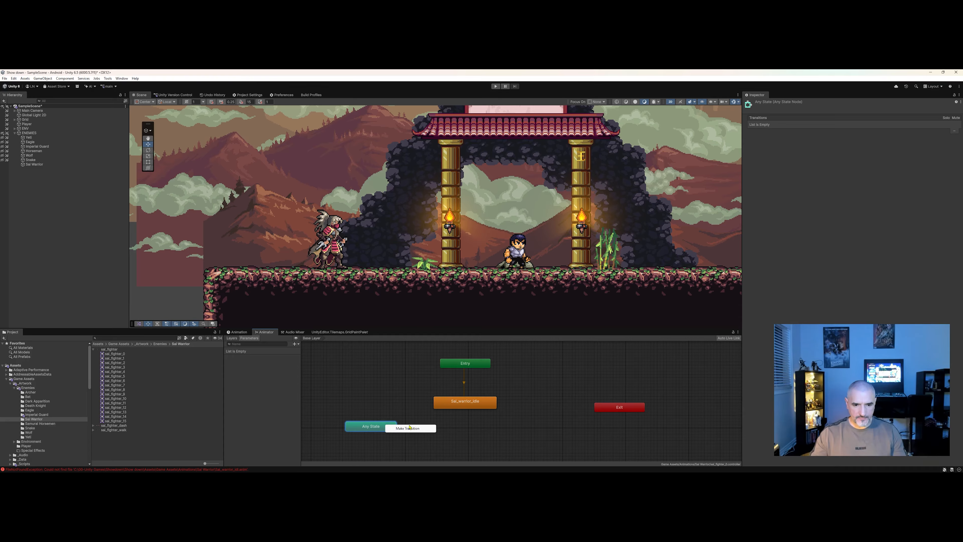
click(402, 429)
click(451, 405)
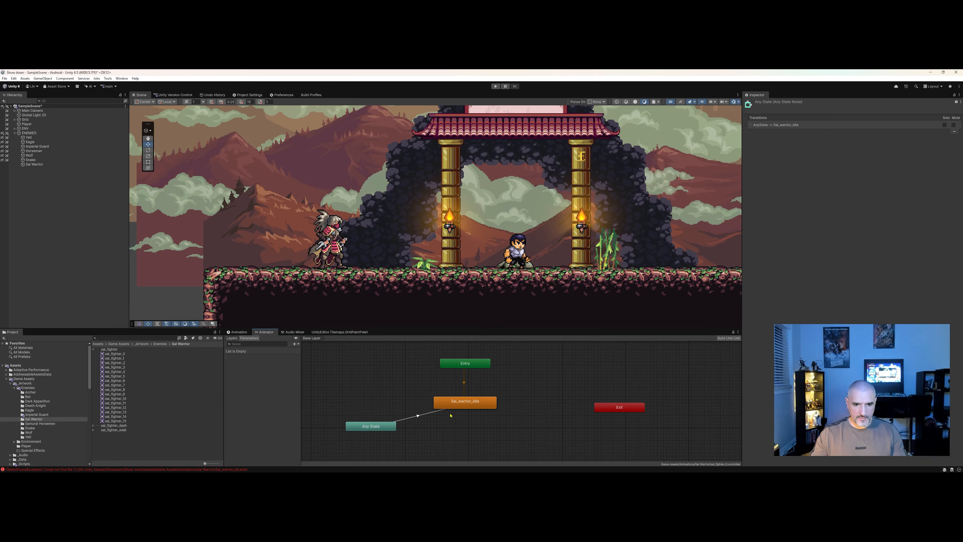
click(386, 428)
click(383, 409)
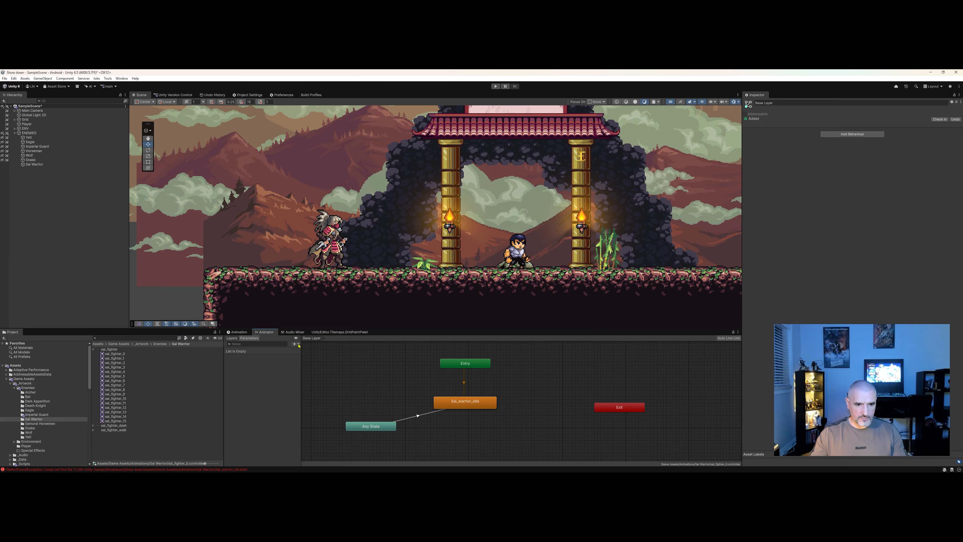
Add an Int parameter named AnimState to the controller.
click(298, 344)
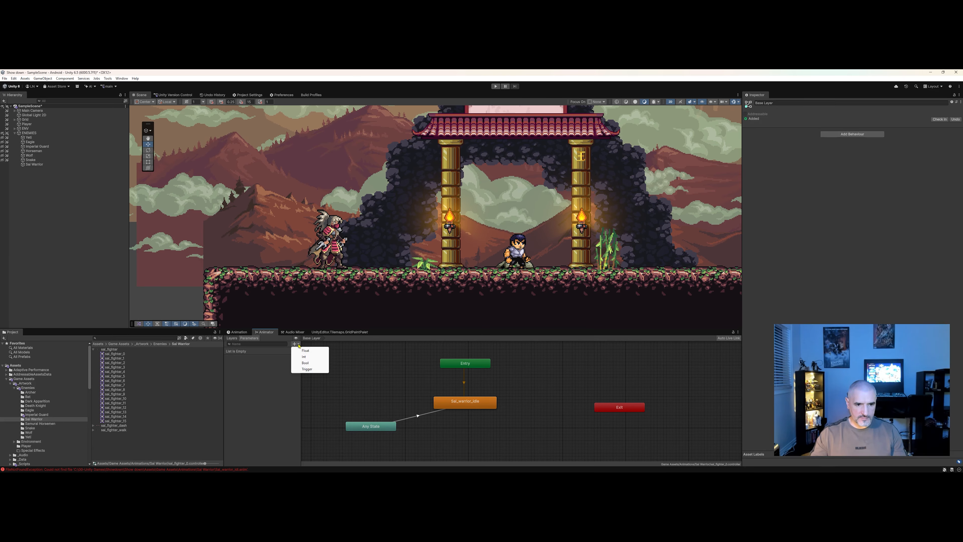
click(309, 357)
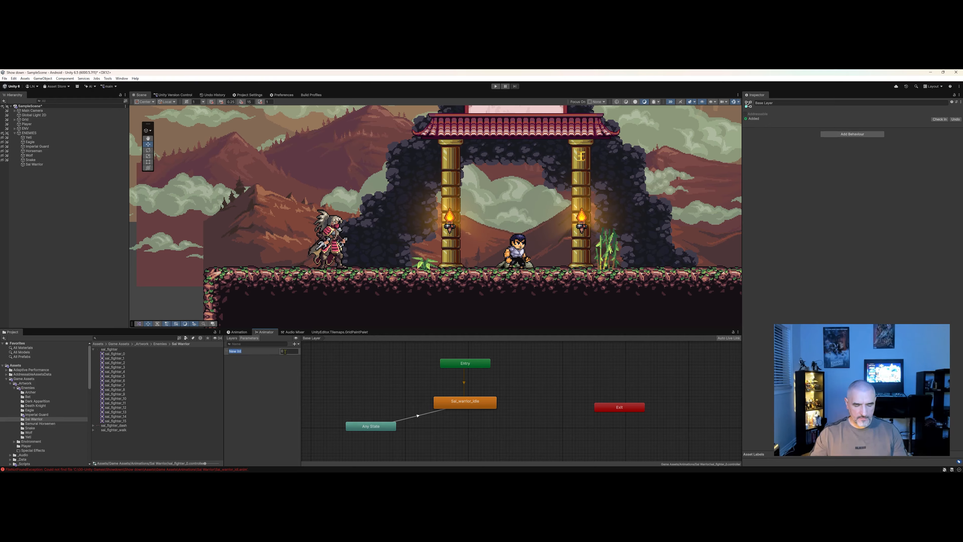
text(Ani)
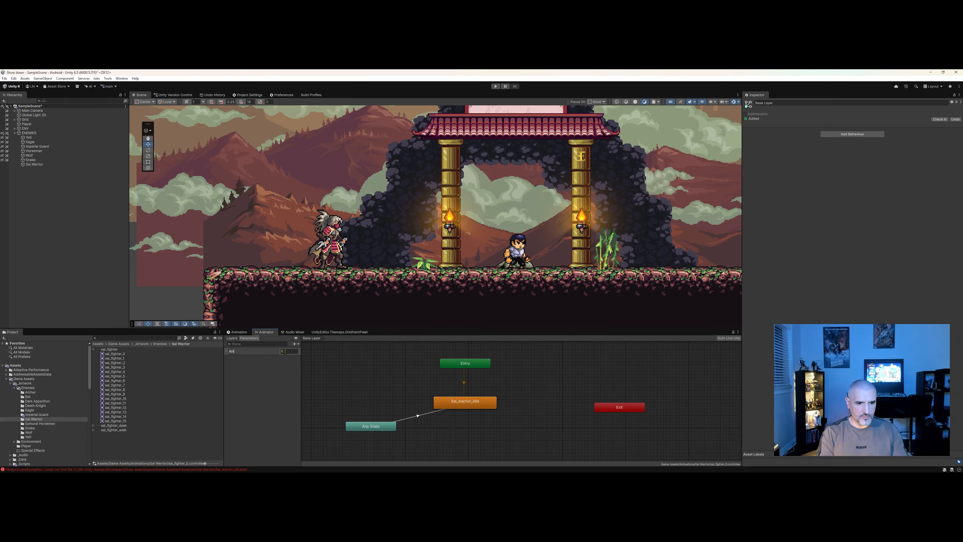
text(e)
key(Return)
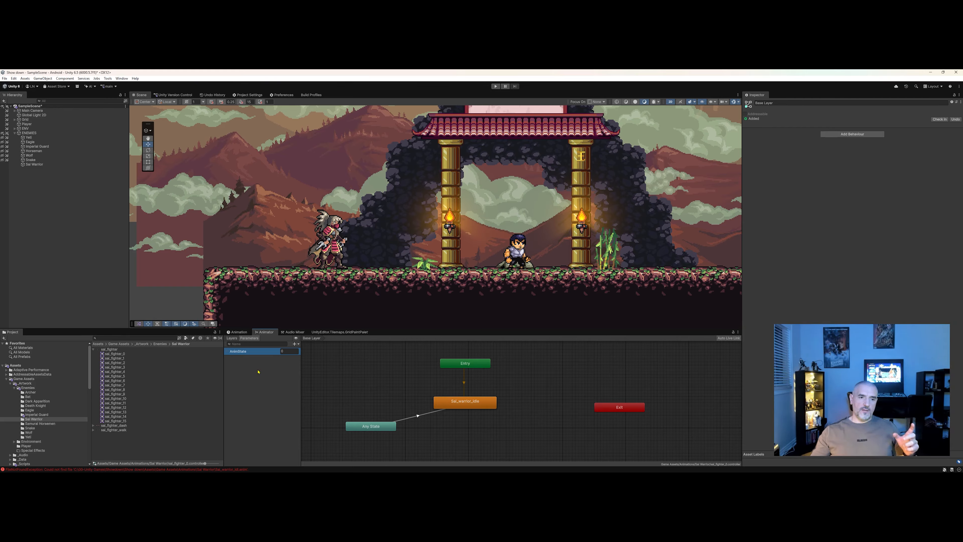
click(290, 352)
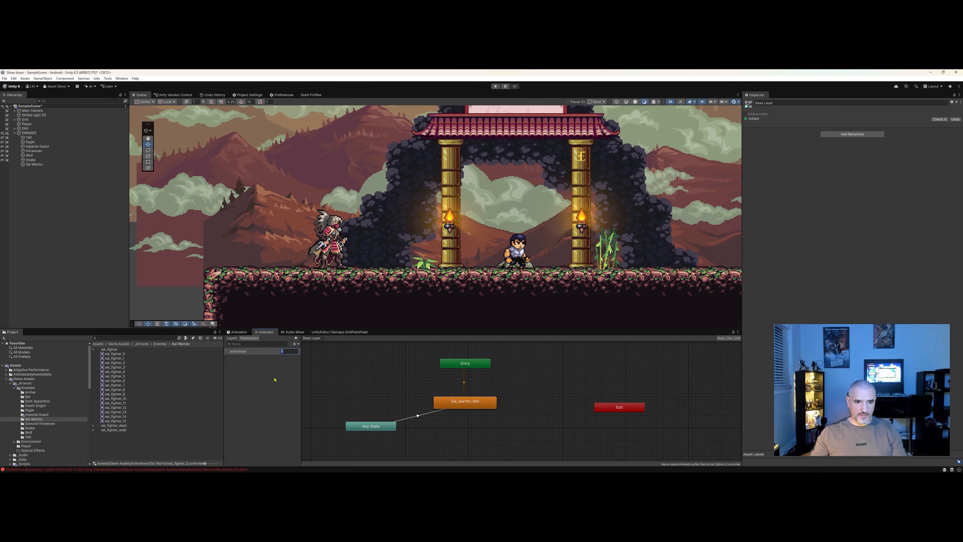
click(366, 386)
click(386, 426)
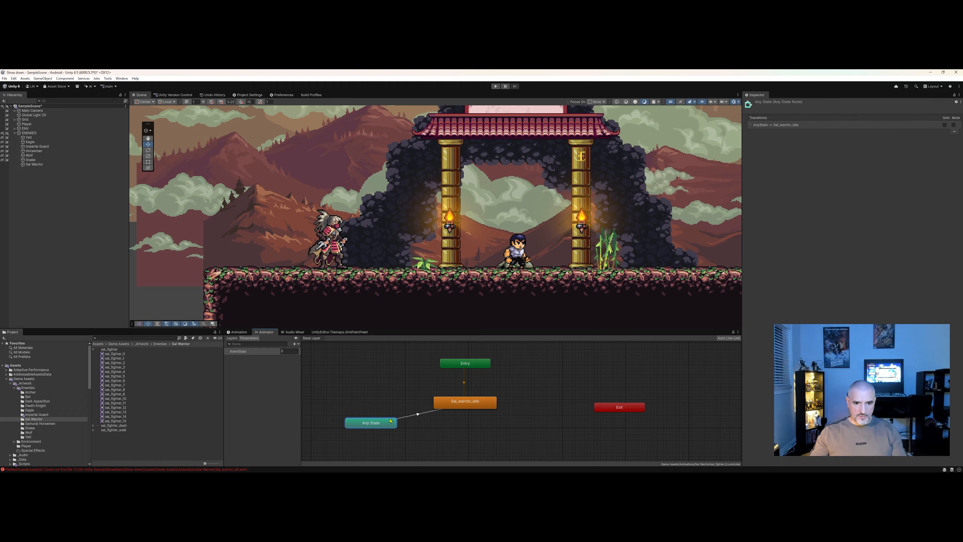
scroll(457, 424, up, 1)
scroll(457, 424, down, 2)
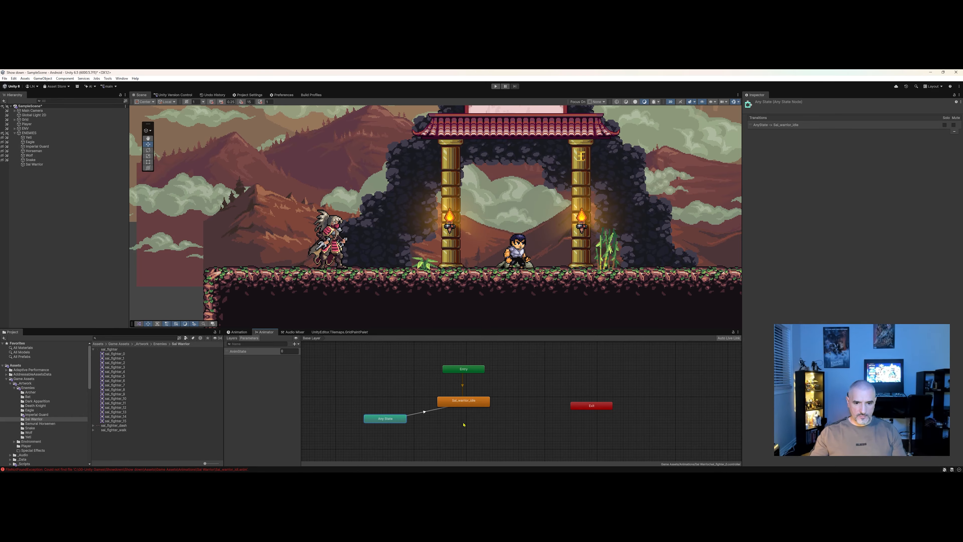
click(449, 418)
click(423, 412)
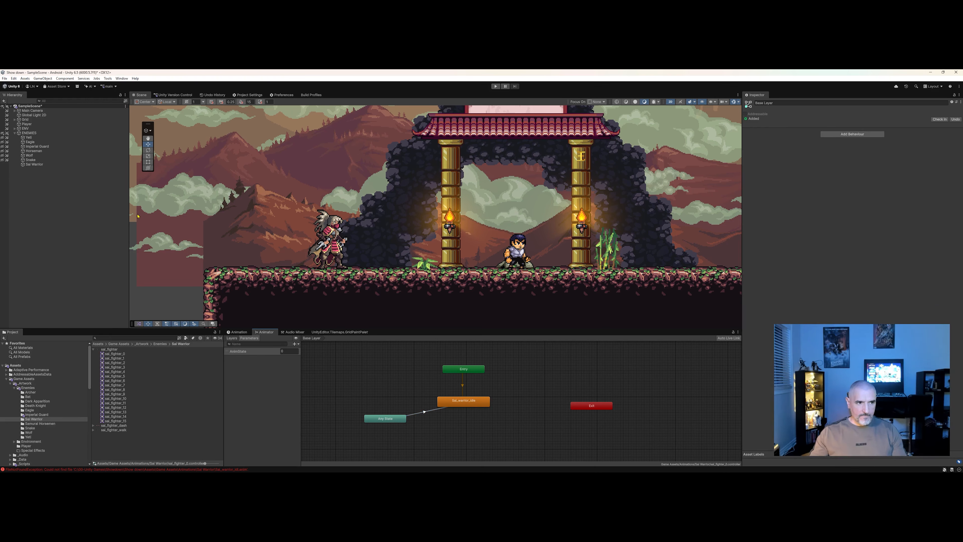
Select Sal Warrior and change the idle clip's sample rate in the Animation window.
click(31, 160)
click(38, 164)
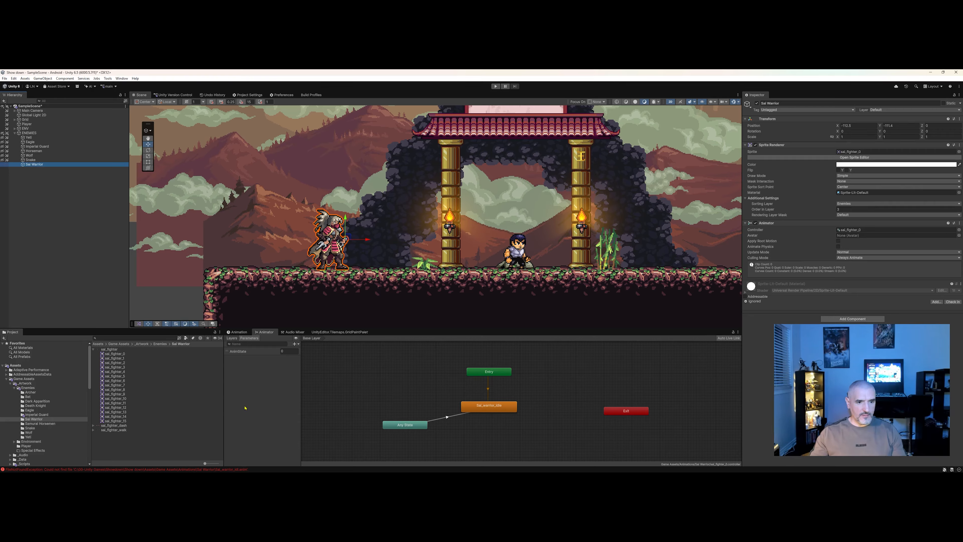
click(237, 332)
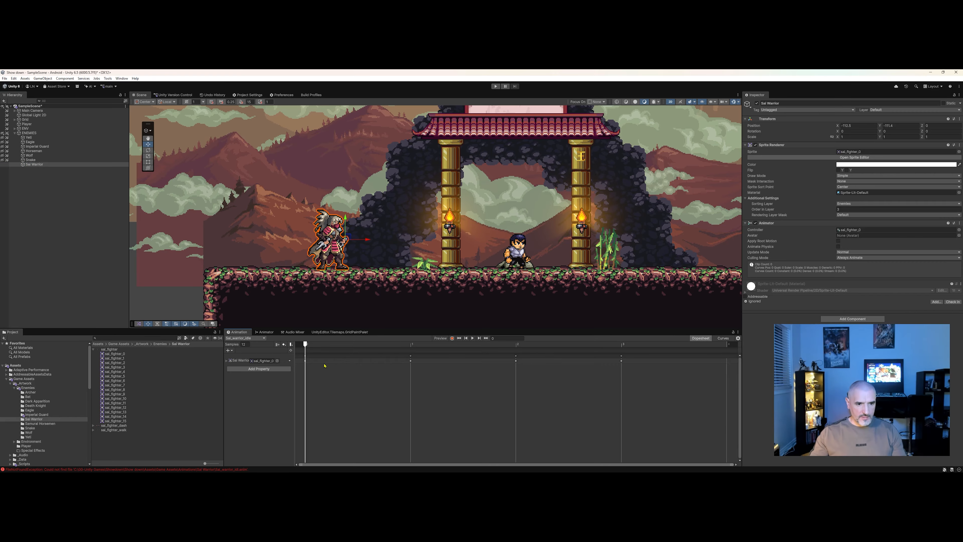
click(244, 344)
key(Return)
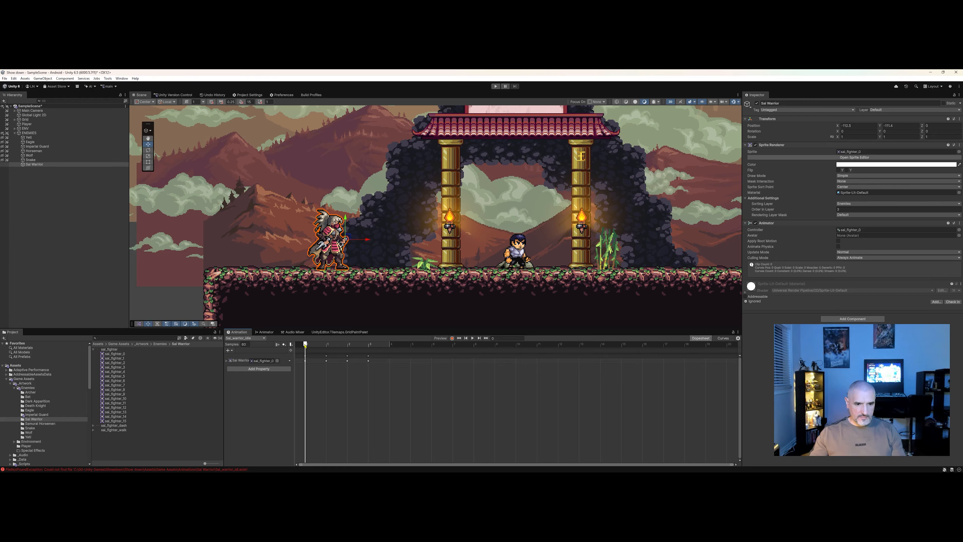
Select the idle clip's keyframes, spread them further apart on the timeline and preview the animation.
click(306, 361)
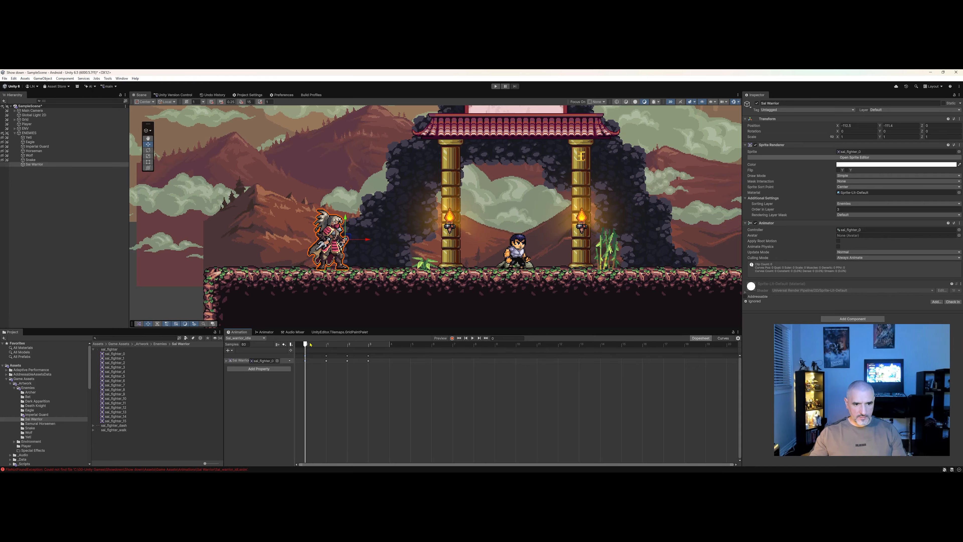
drag(311, 344, 386, 353)
key(ctrl+v)
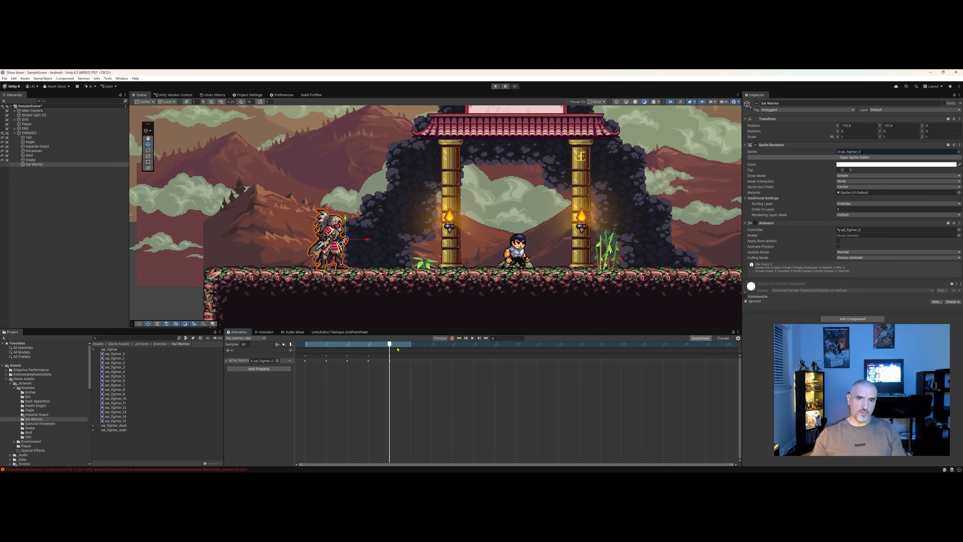
scroll(376, 377, down, 2)
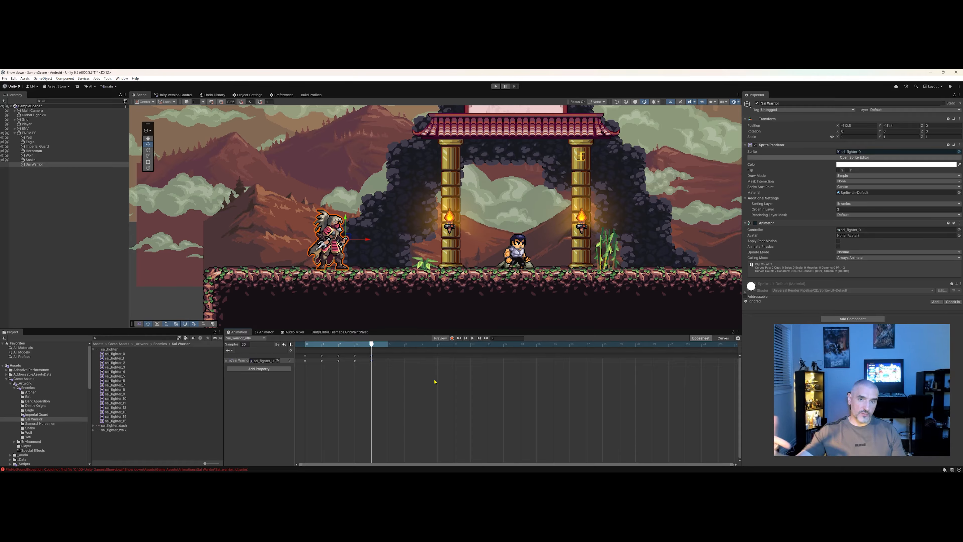
key(Tab)
click(470, 418)
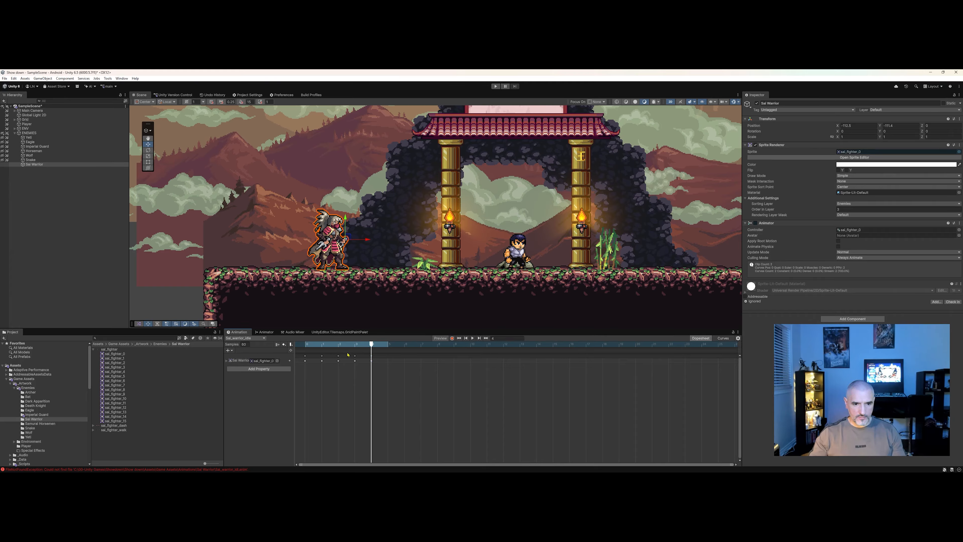
drag(342, 345, 304, 344)
drag(404, 402, 303, 354)
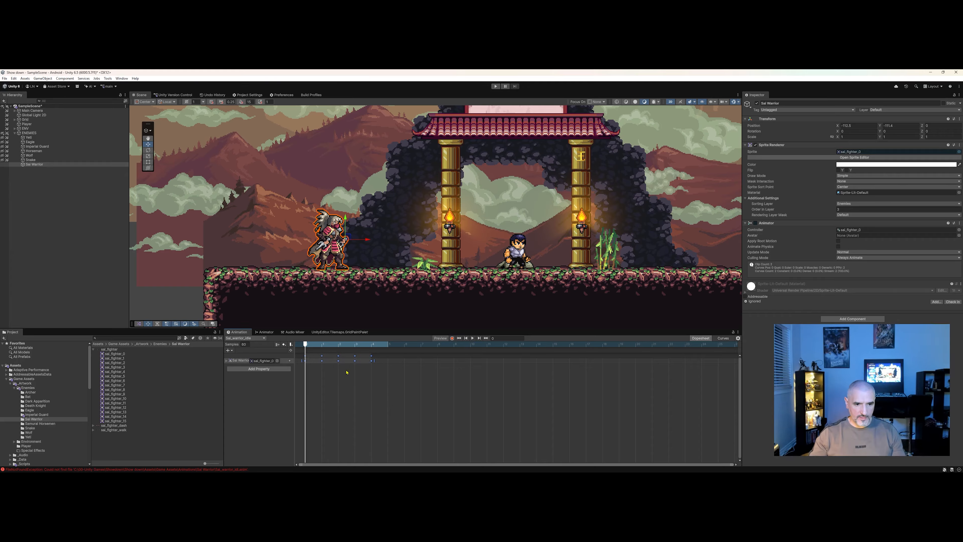
drag(376, 361, 638, 360)
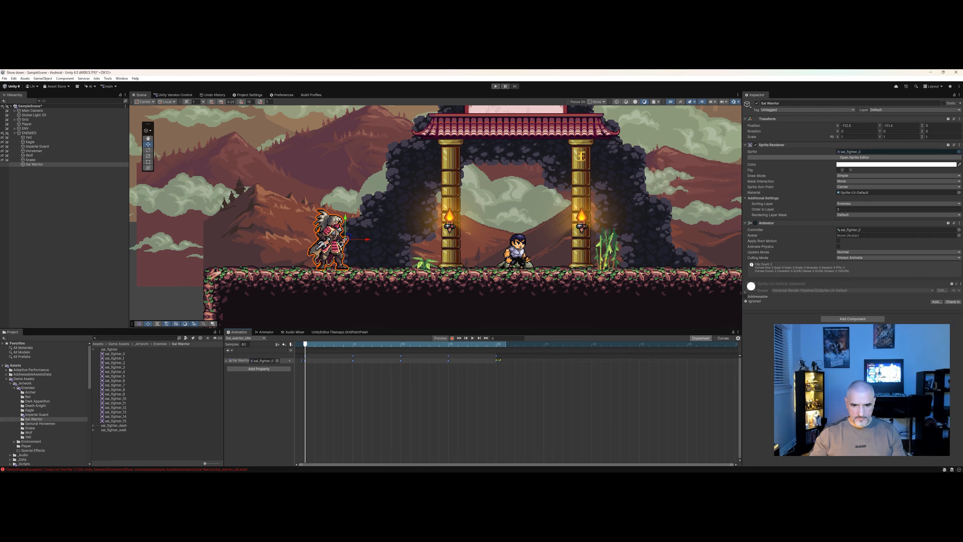
drag(499, 360, 687, 367)
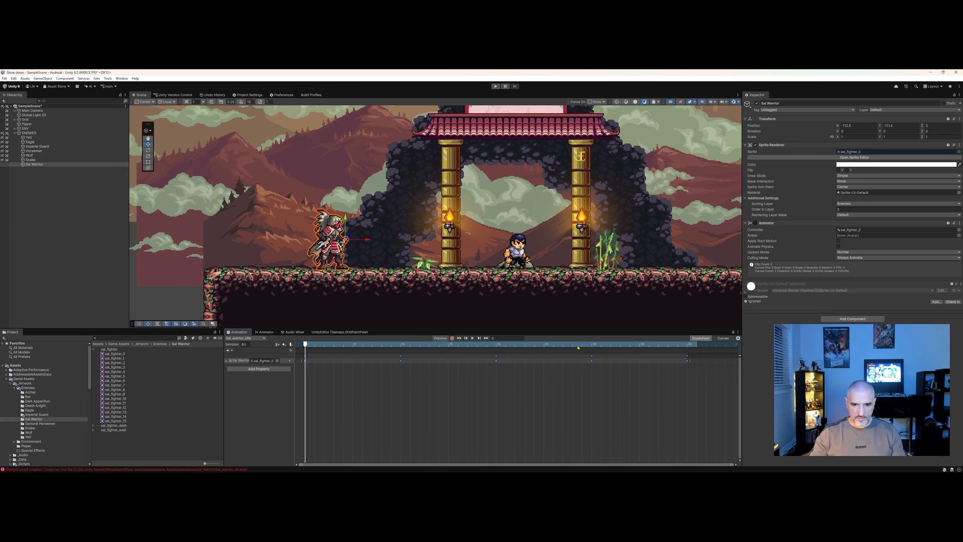
click(473, 339)
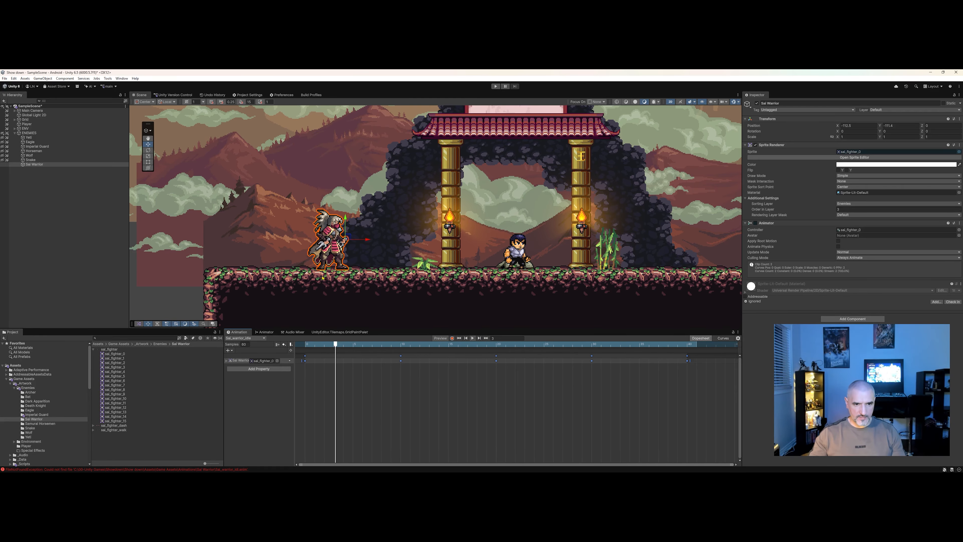
click(473, 338)
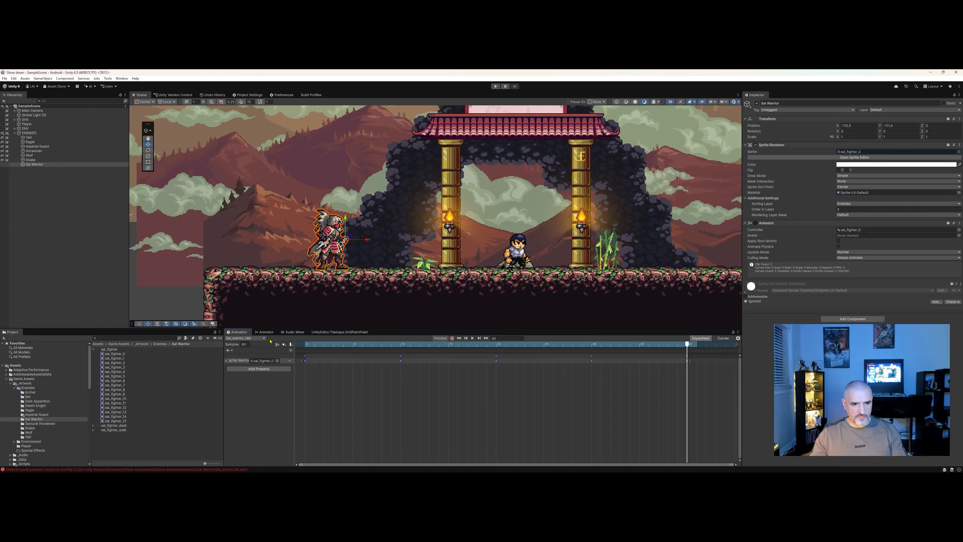
click(262, 392)
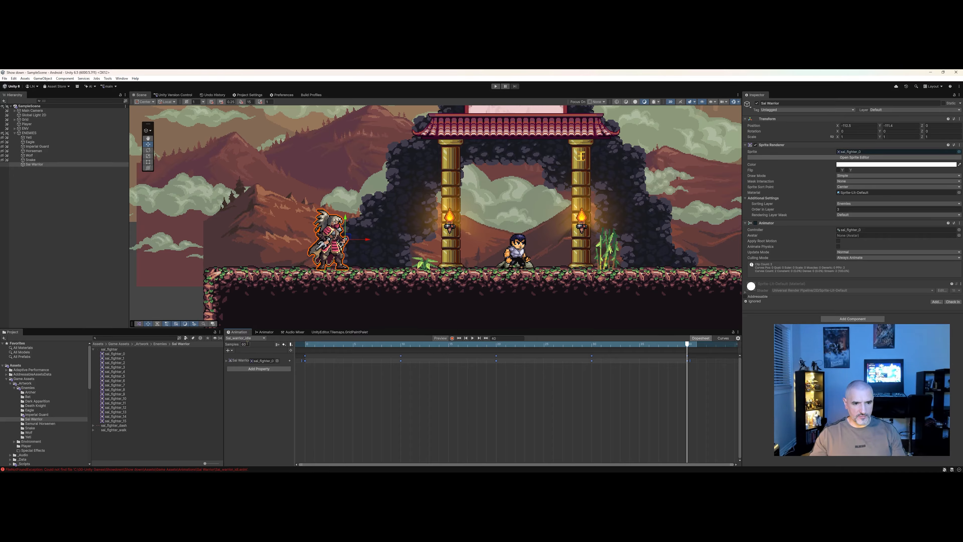
click(257, 398)
click(270, 408)
Compress the idle clip's keyframes closer together and play the animation preview.
scroll(391, 369, down, 5)
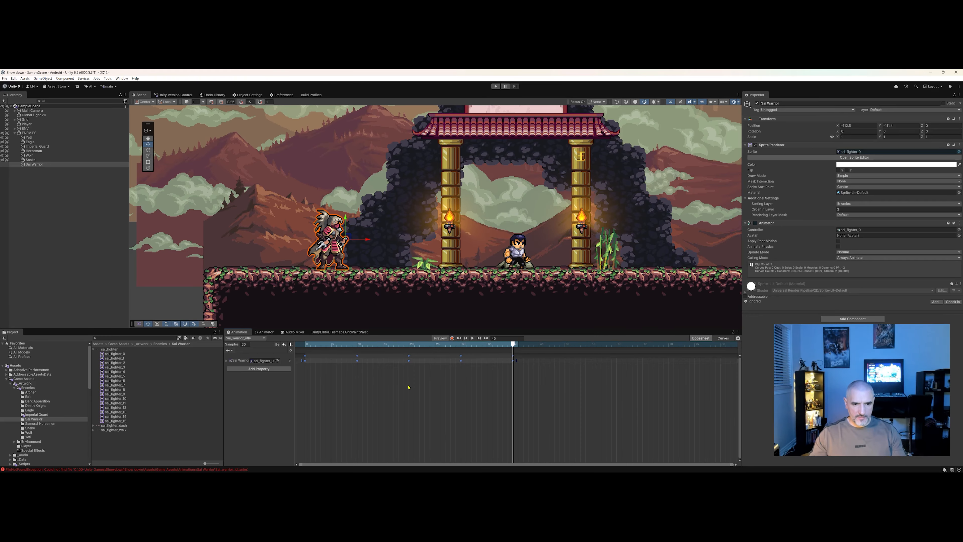
drag(545, 404, 305, 356)
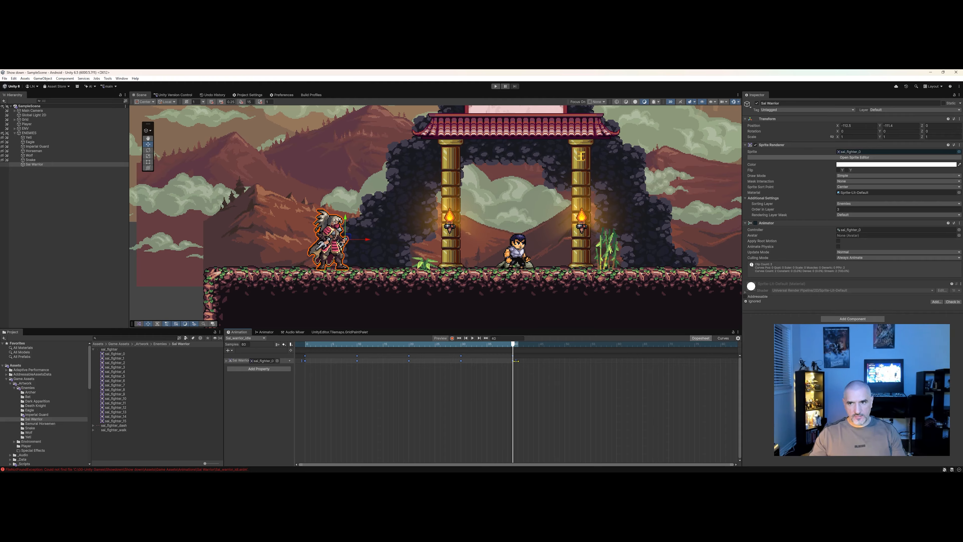
drag(516, 361, 329, 364)
click(305, 344)
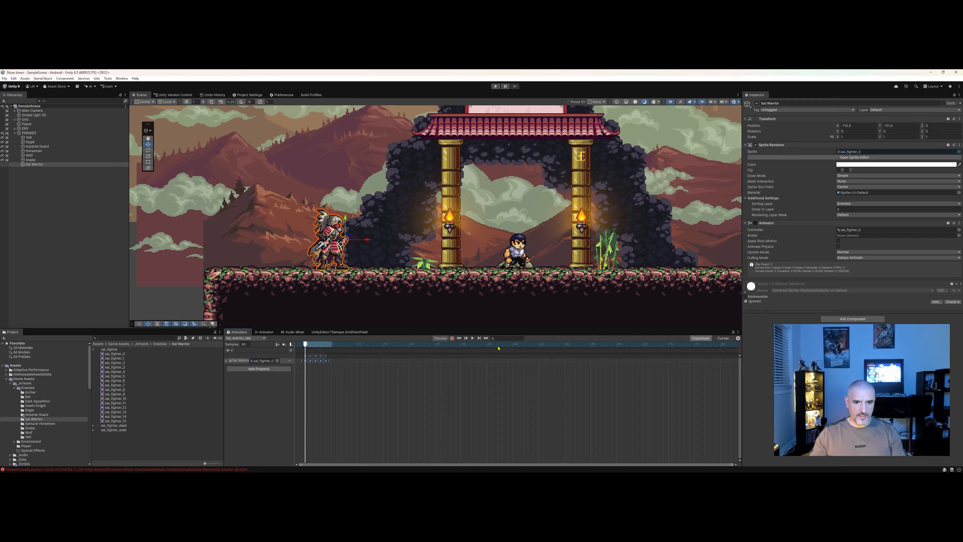
click(472, 338)
Spread the idle clip's keyframes further apart on the timeline and preview the animation.
click(473, 339)
drag(363, 388, 536, 366)
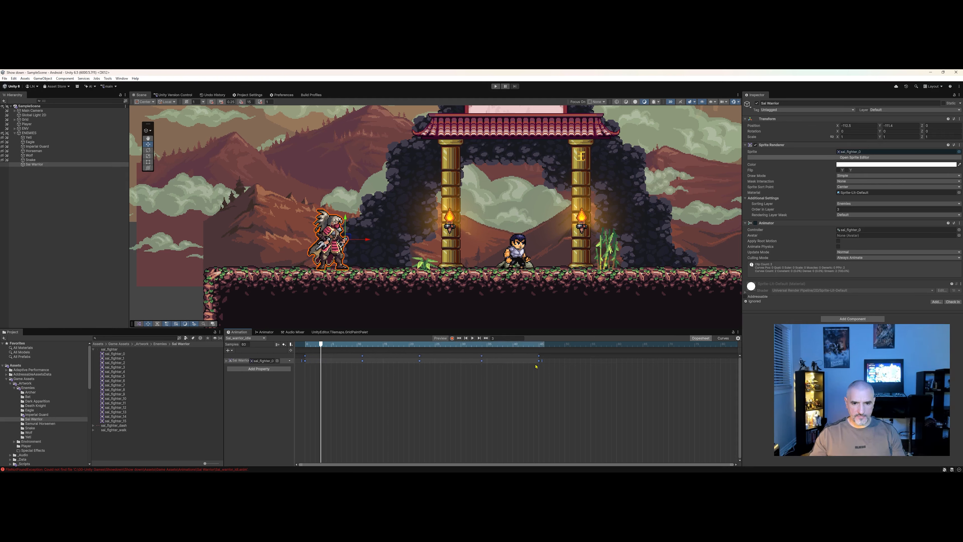
click(473, 338)
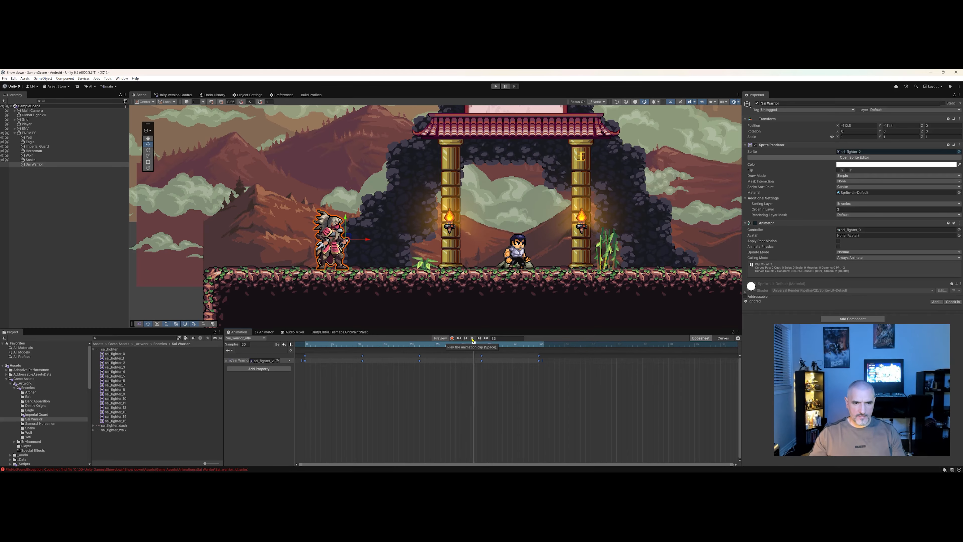
Pull the idle clip's last keyframe slightly closer, jump to frame 8 and replay the preview.
drag(544, 365, 516, 365)
drag(318, 338, 304, 340)
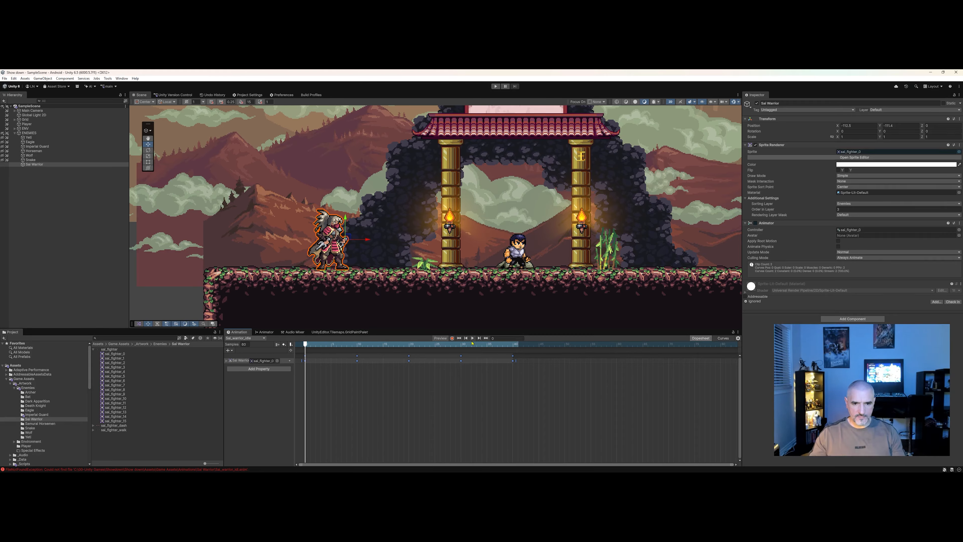
click(472, 339)
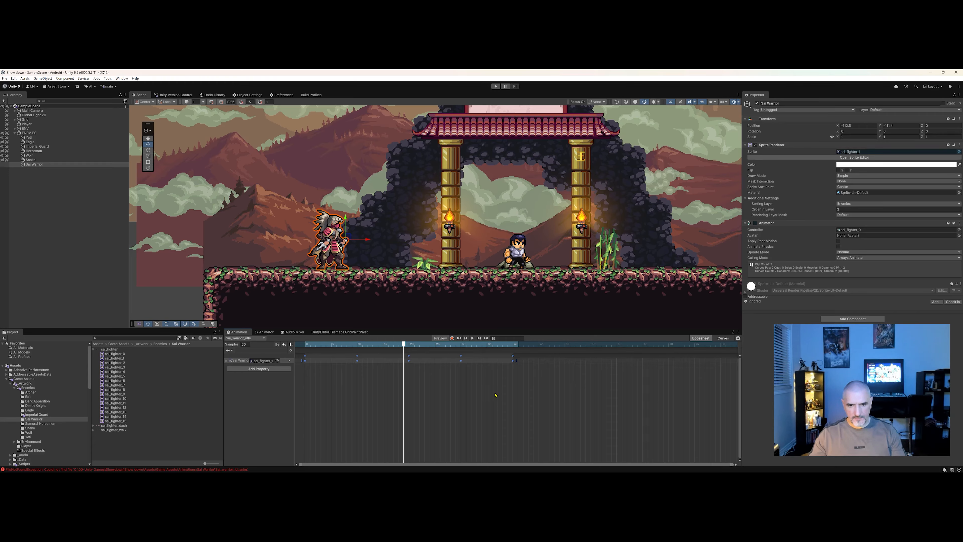
drag(404, 345, 304, 362)
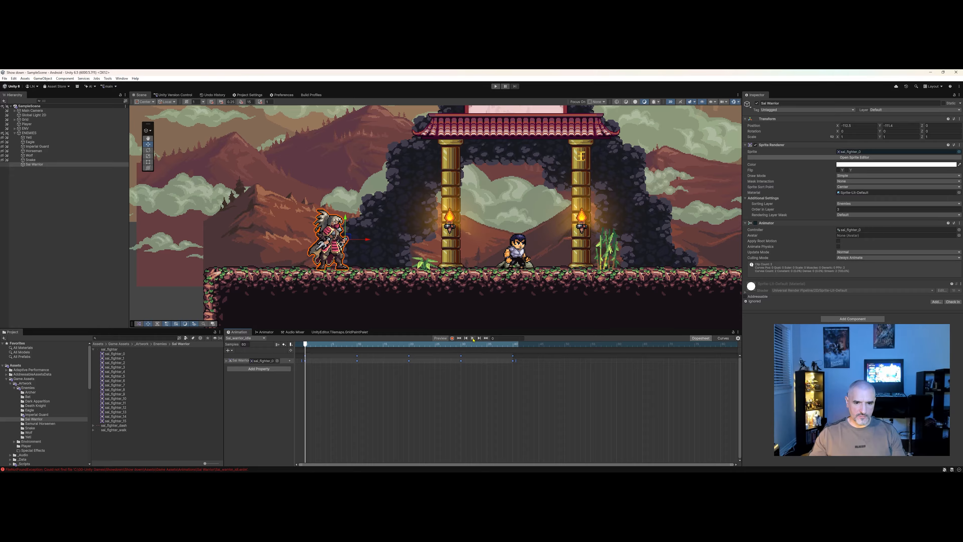
click(492, 338)
text(8)
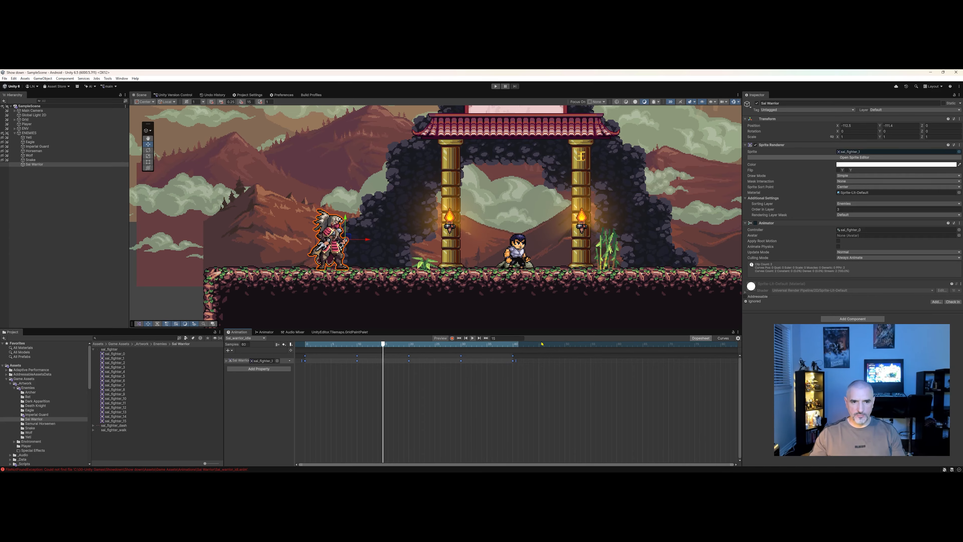
click(473, 338)
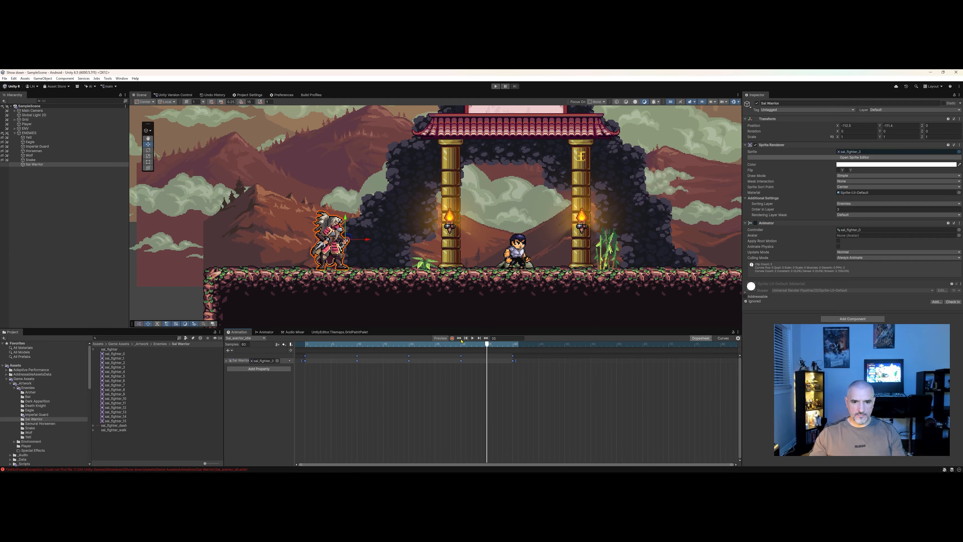
Test the idle animation in Play mode, exit Play mode and rewind the timeline.
click(495, 86)
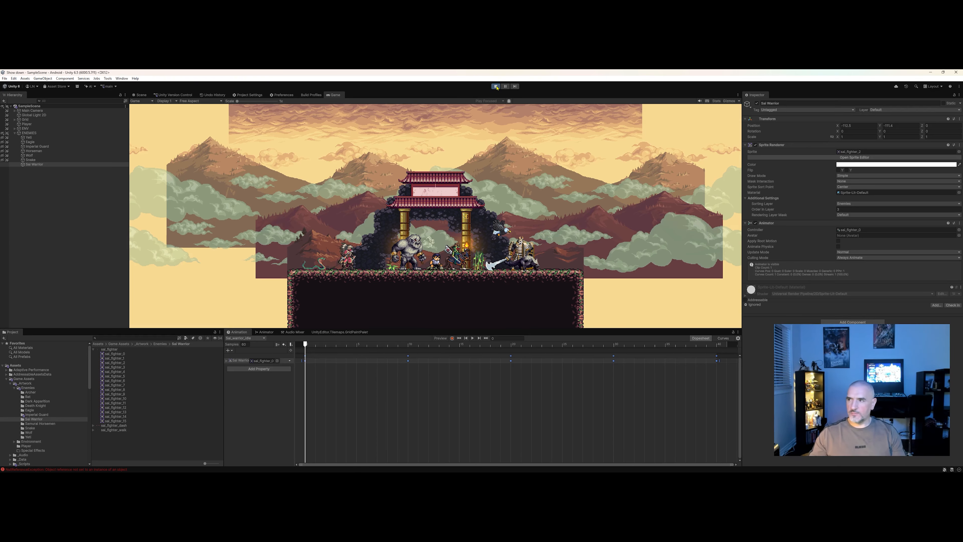
key(ctrl+p)
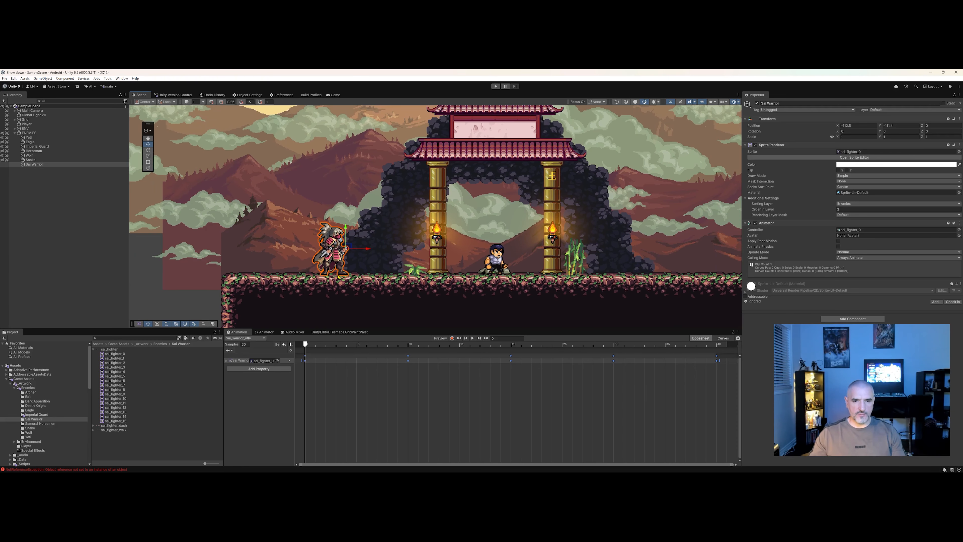
drag(410, 344, 321, 346)
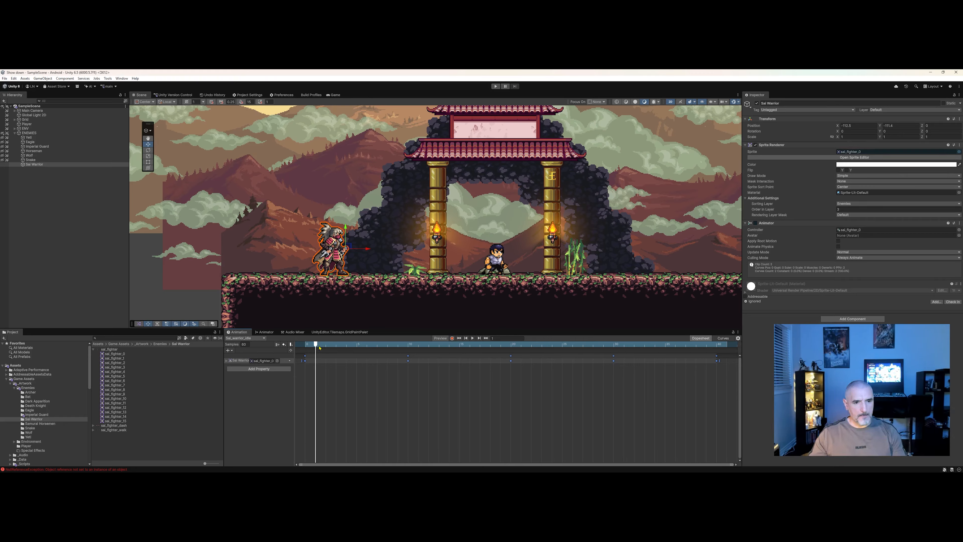
Create a new animation clip for Sal Warrior saved as Sal_warrior_walk in the Sal Warrior animations folder.
click(42, 164)
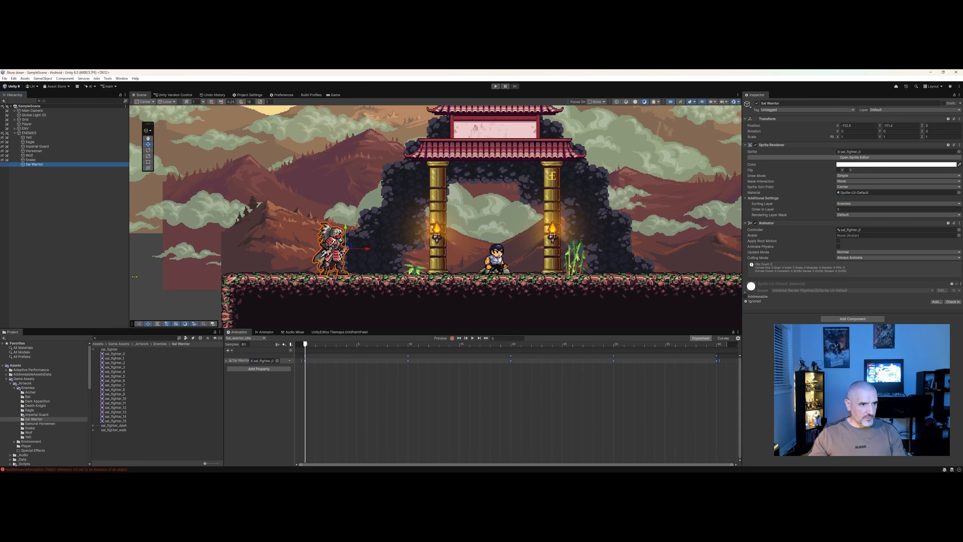
scroll(318, 366, down, 3)
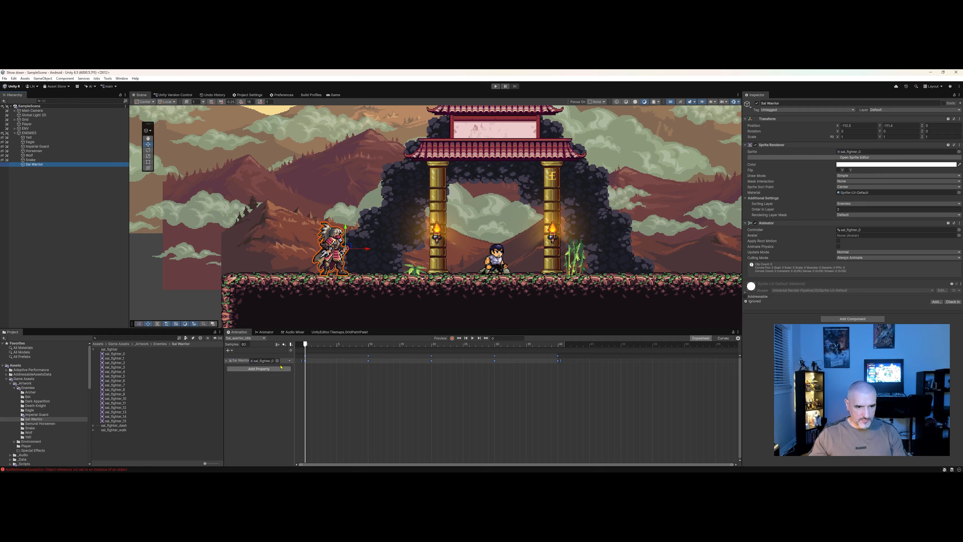
click(246, 339)
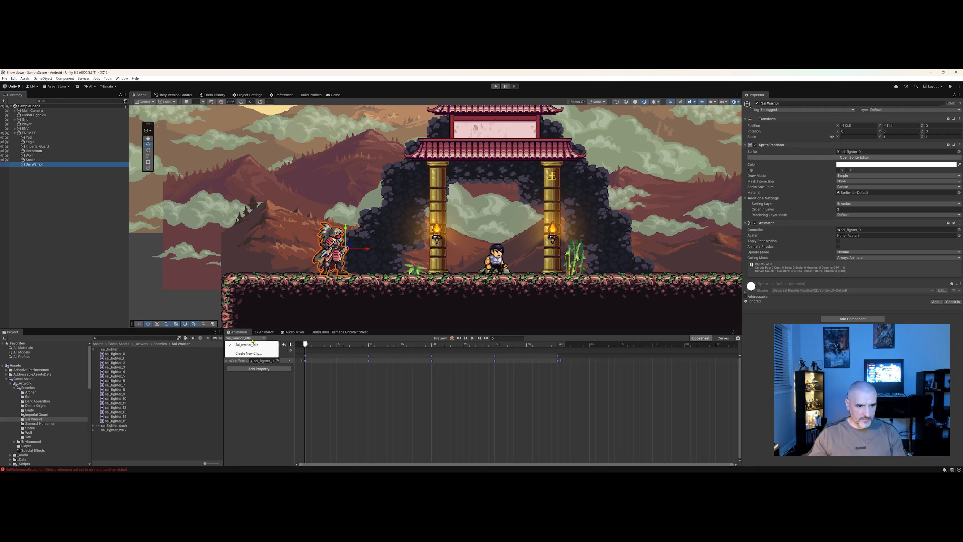
click(259, 354)
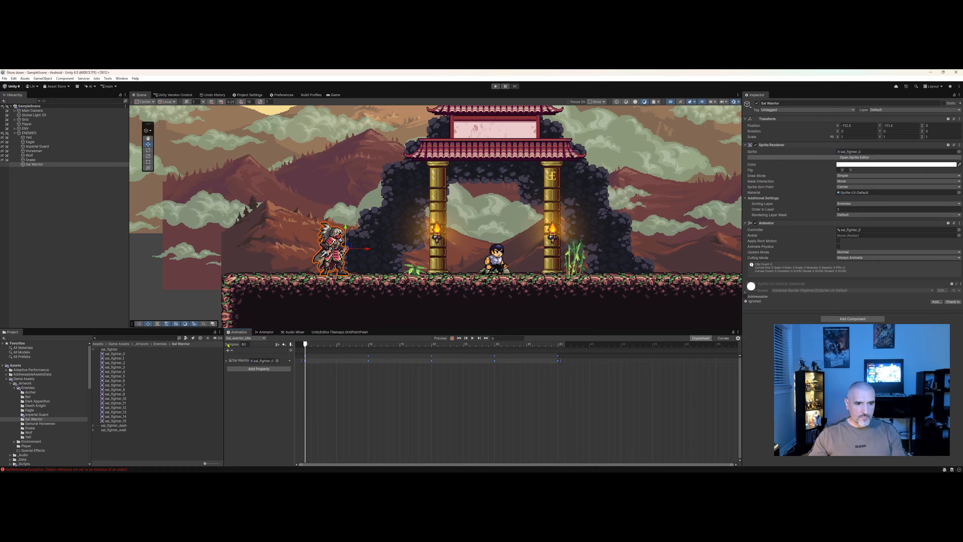
click(261, 339)
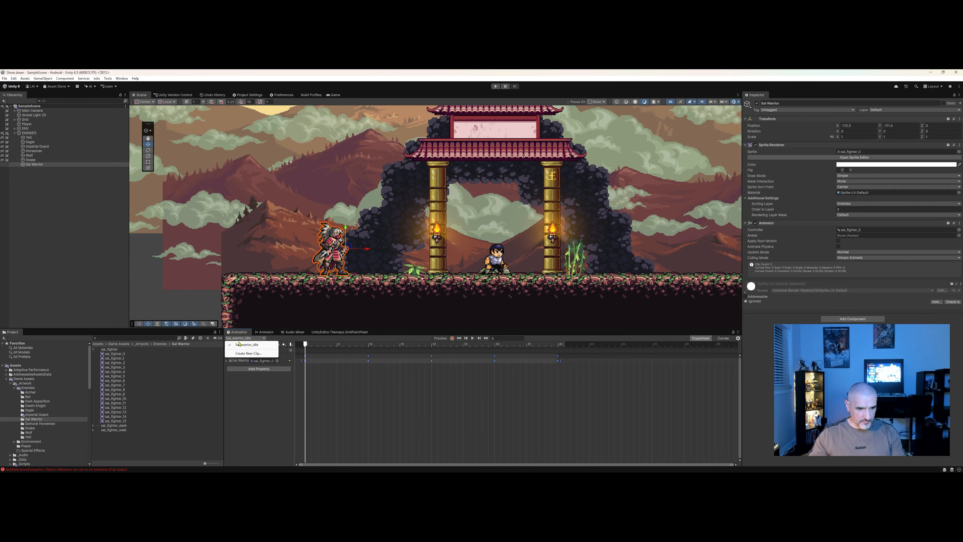
click(247, 353)
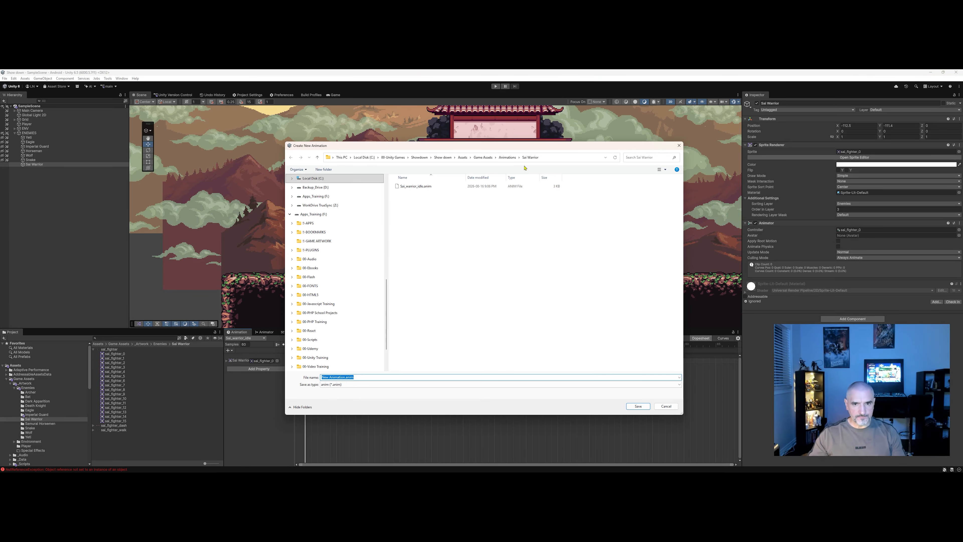
drag(447, 152, 484, 155)
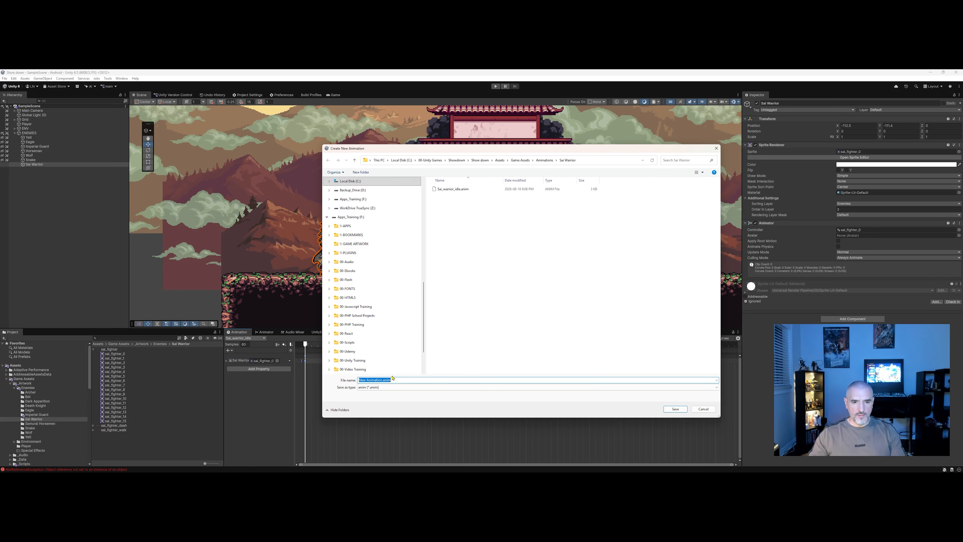
click(381, 379)
key(shift+Home)
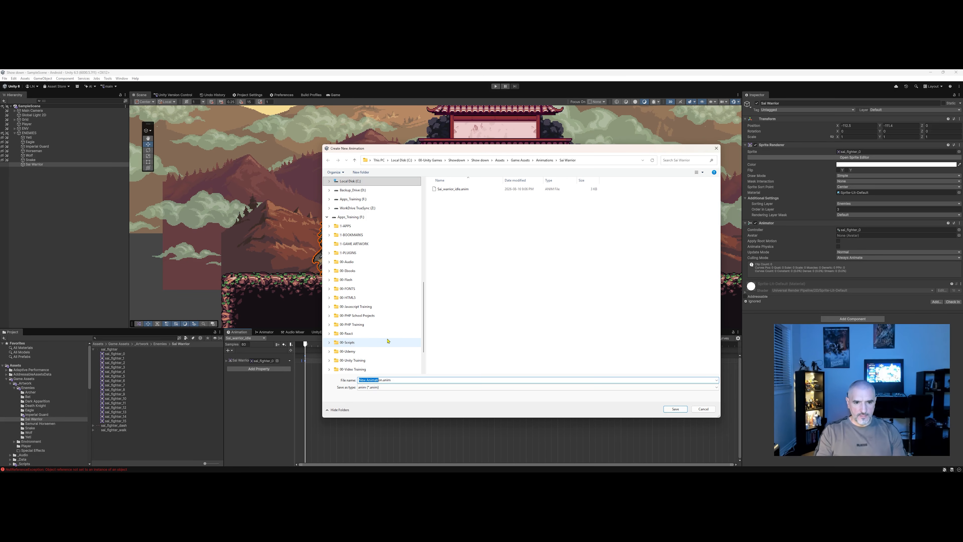
key(BackSpace)
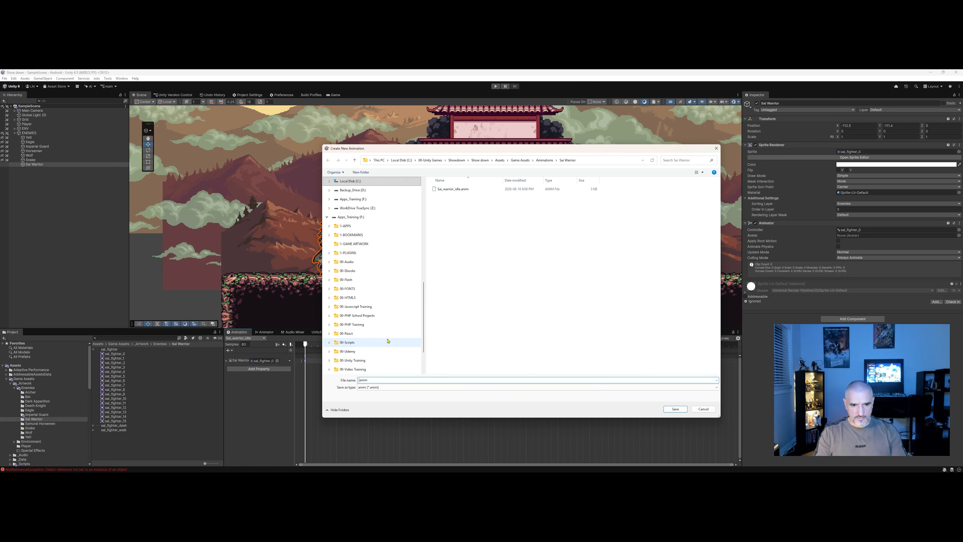
text(Sai_w)
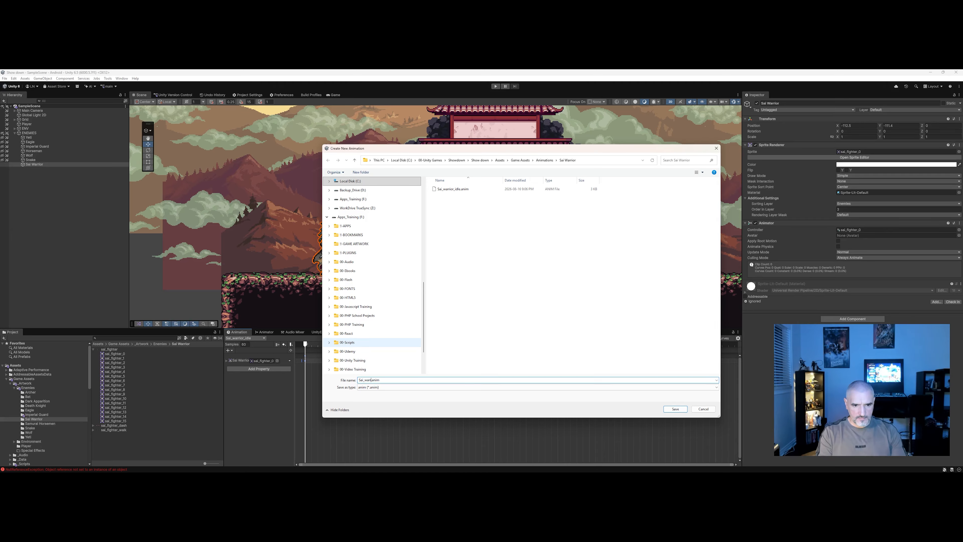
text(arrior_walk)
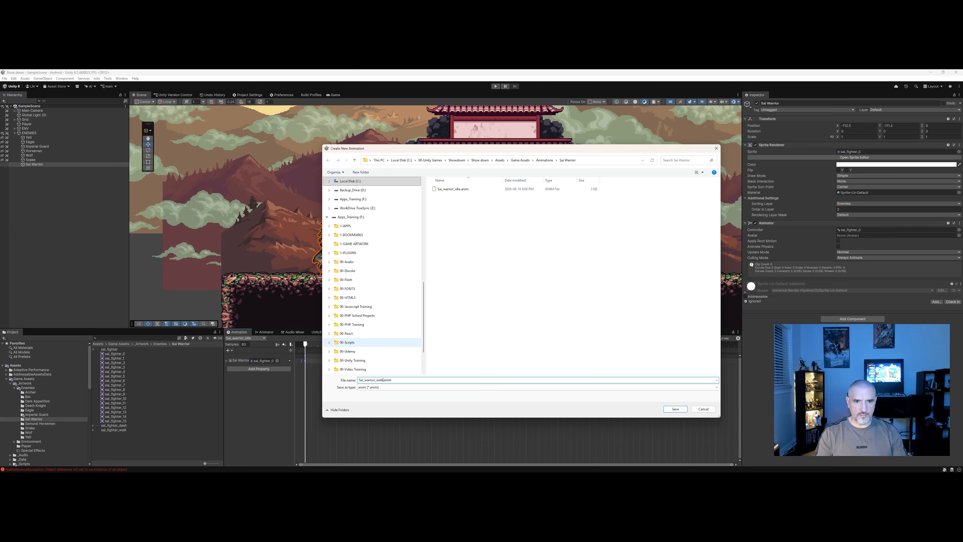
click(676, 409)
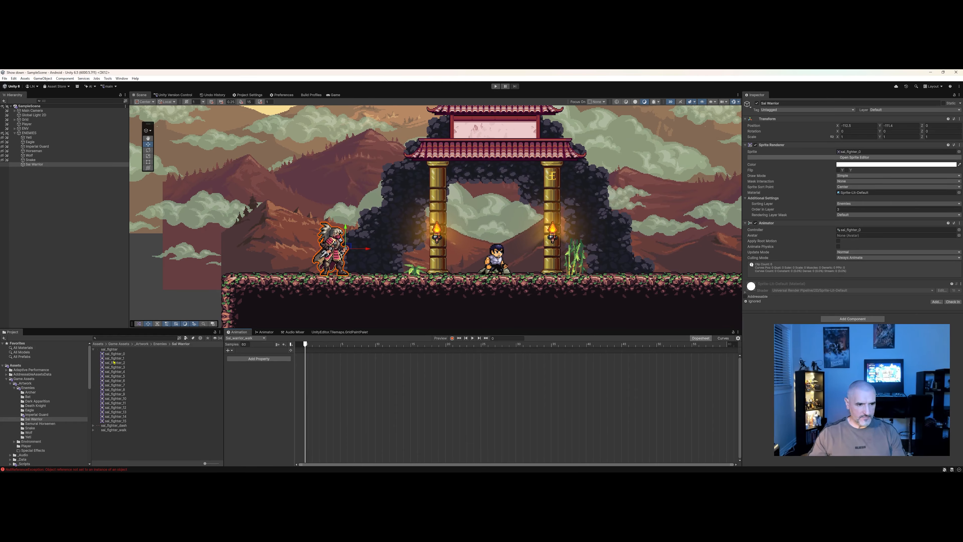
Add the sal_fighter_walk sprite frames to the walk clip's timeline and preview the animation.
click(93, 349)
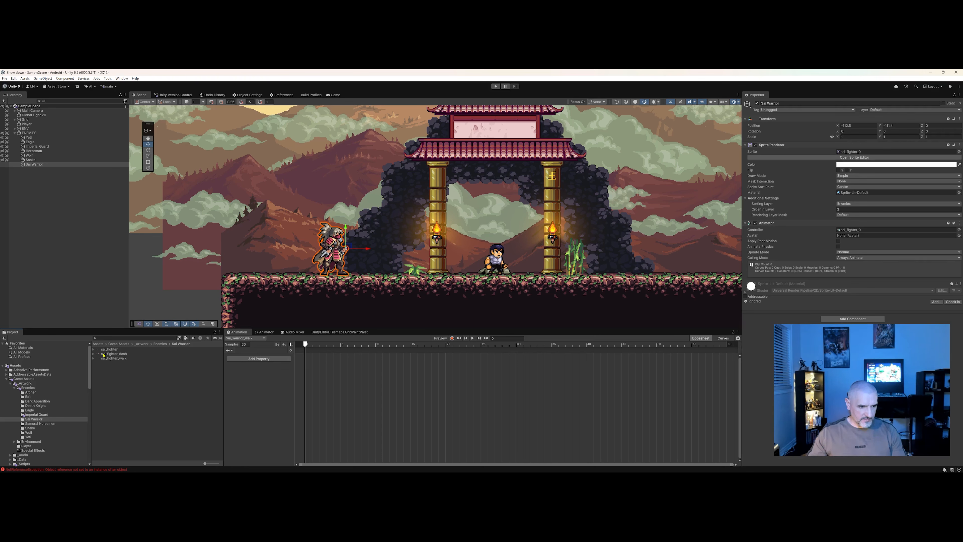
click(94, 359)
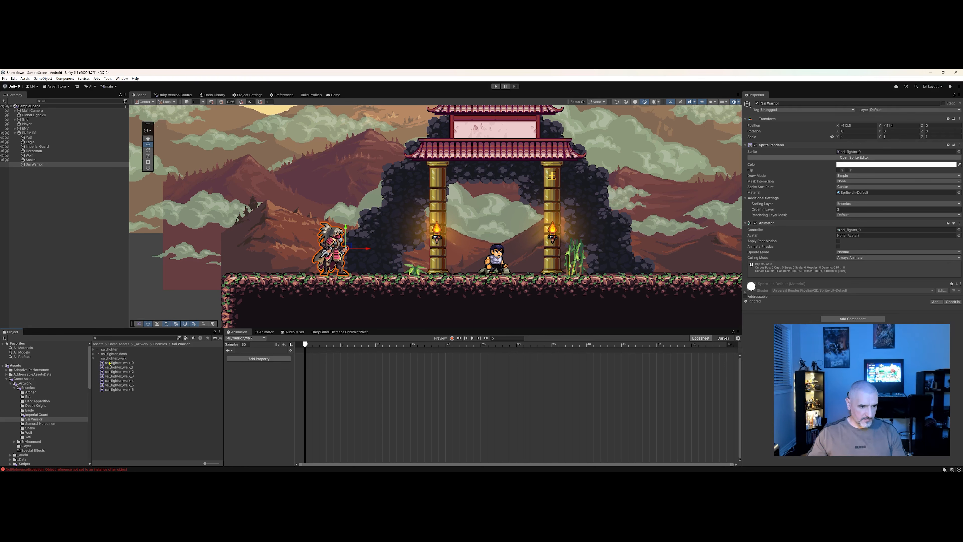
click(132, 364)
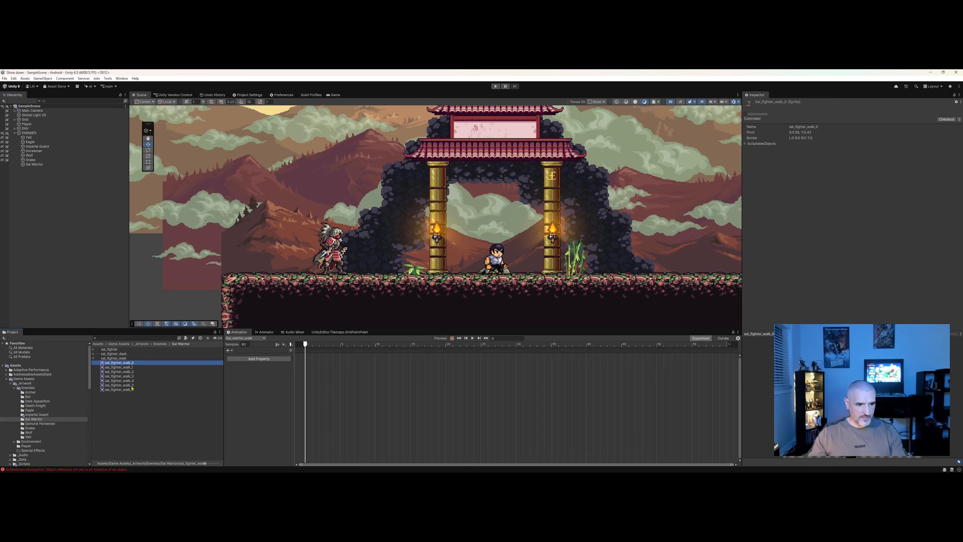
shift+click(131, 390)
drag(126, 366, 305, 368)
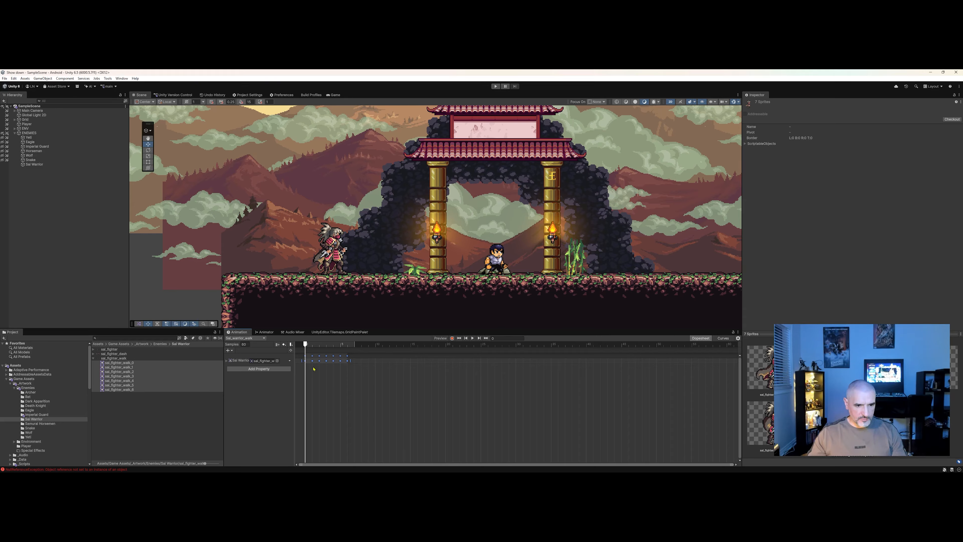
mouse_move(305, 346)
mouse_down()
mouse_move(327, 345)
mouse_move(307, 344)
mouse_up()
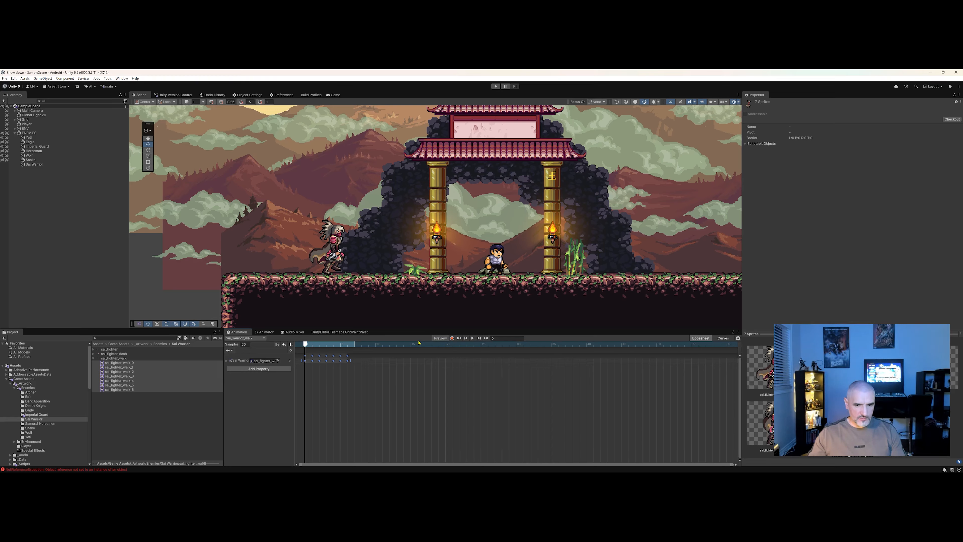
click(472, 338)
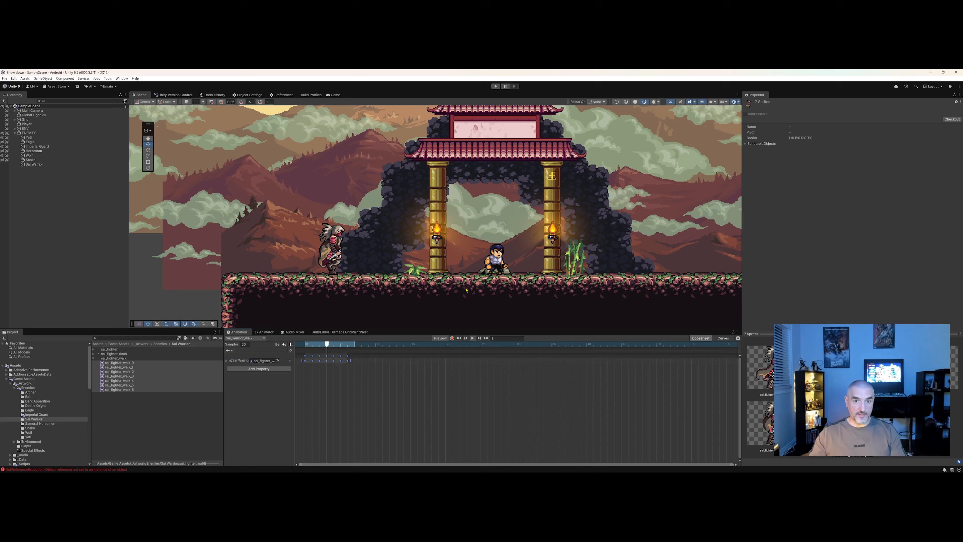
click(473, 338)
Spread the walk clip's keyframes further apart, preview, and undo the spread.
scroll(369, 392, down, 9)
drag(375, 388, 301, 353)
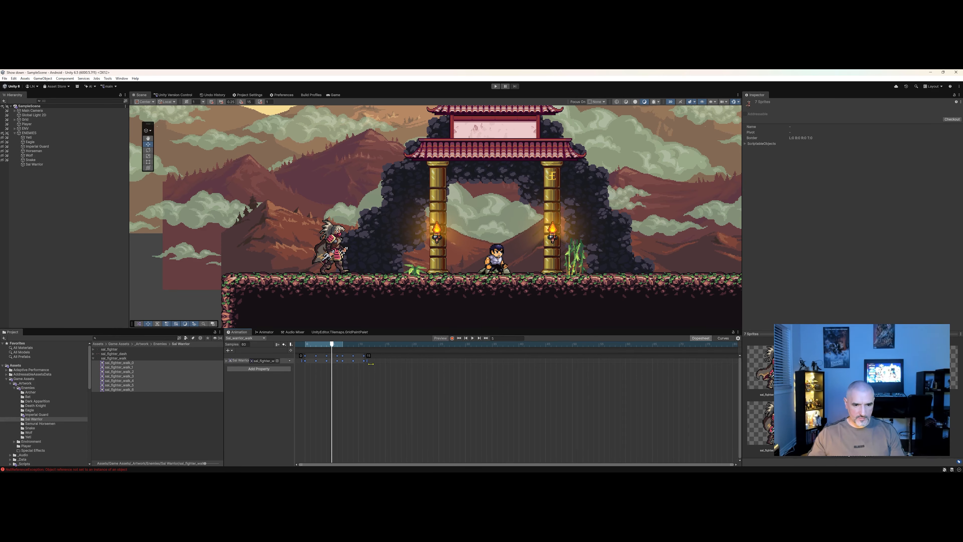
drag(357, 363, 576, 365)
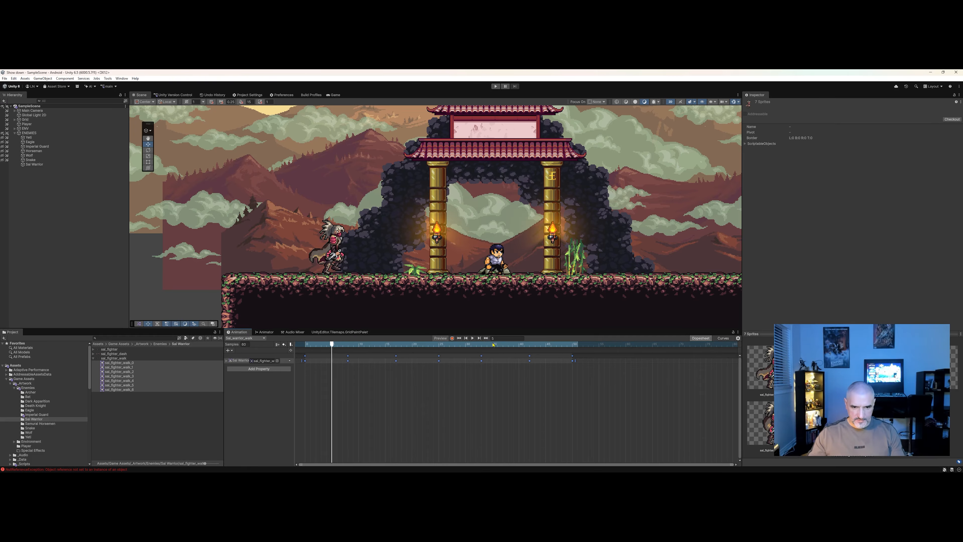
click(472, 338)
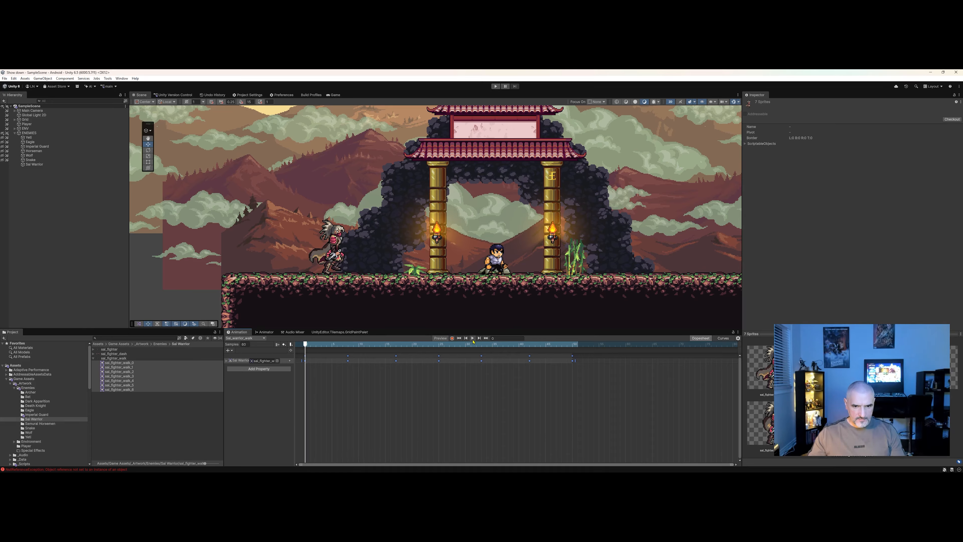
click(546, 387)
key(ctrl+z)
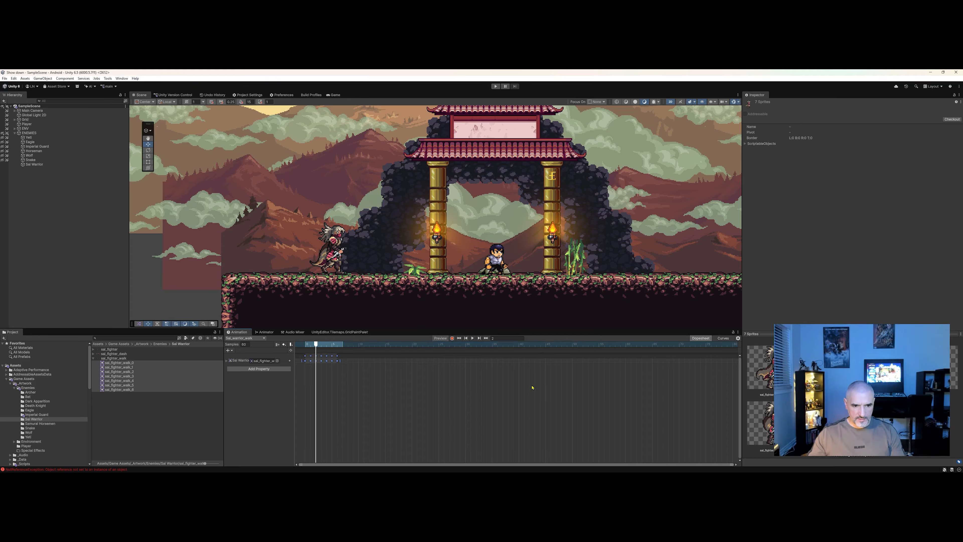
Reselect the walk clip's keyframes and spread them out to about frame 40 on the timeline.
click(359, 394)
drag(315, 344, 305, 344)
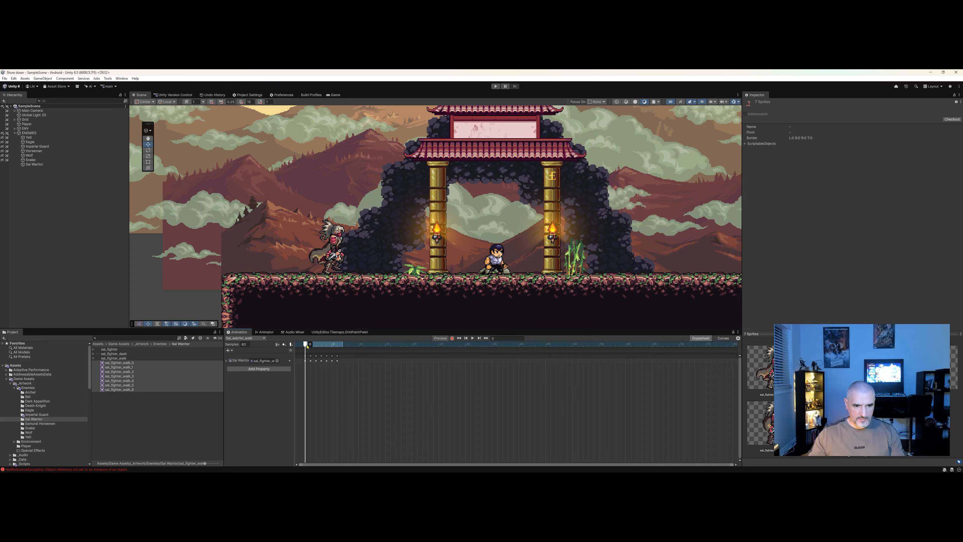
click(305, 361)
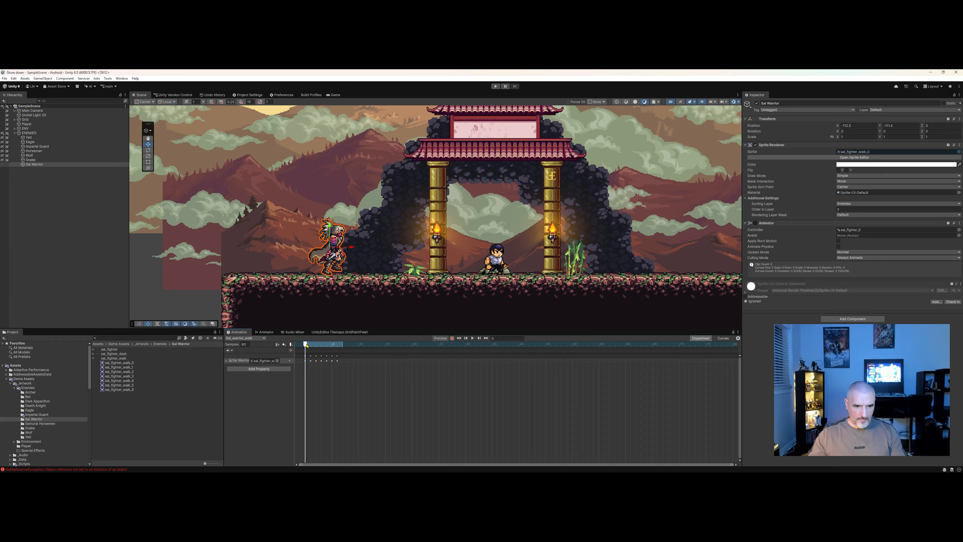
drag(375, 389, 575, 361)
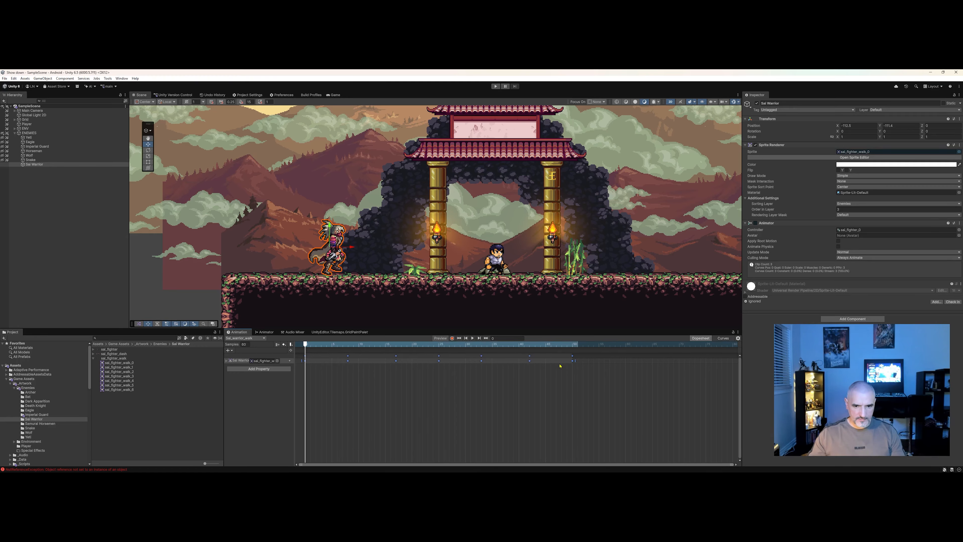
Rewind the walk clip to its first frame and play the walk animation preview.
click(364, 344)
drag(346, 345, 305, 344)
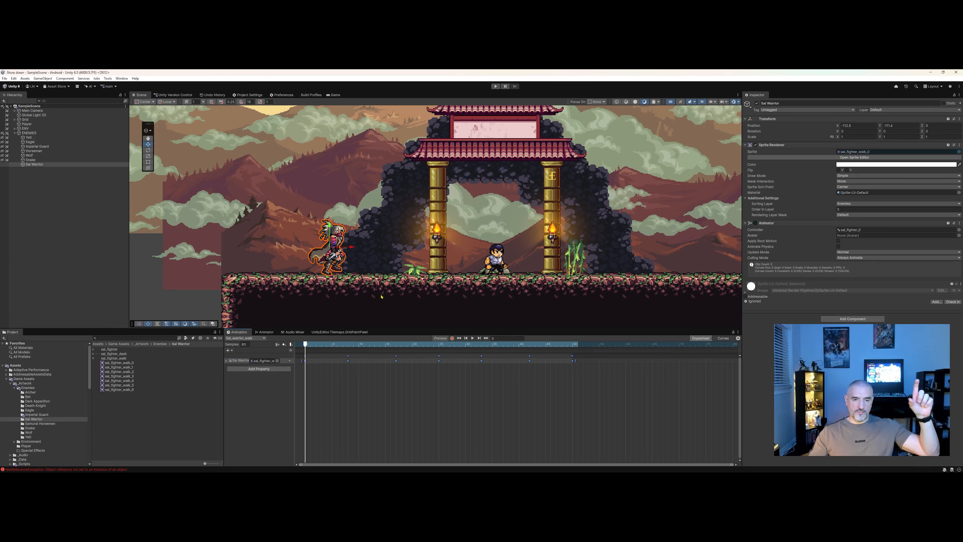
click(398, 385)
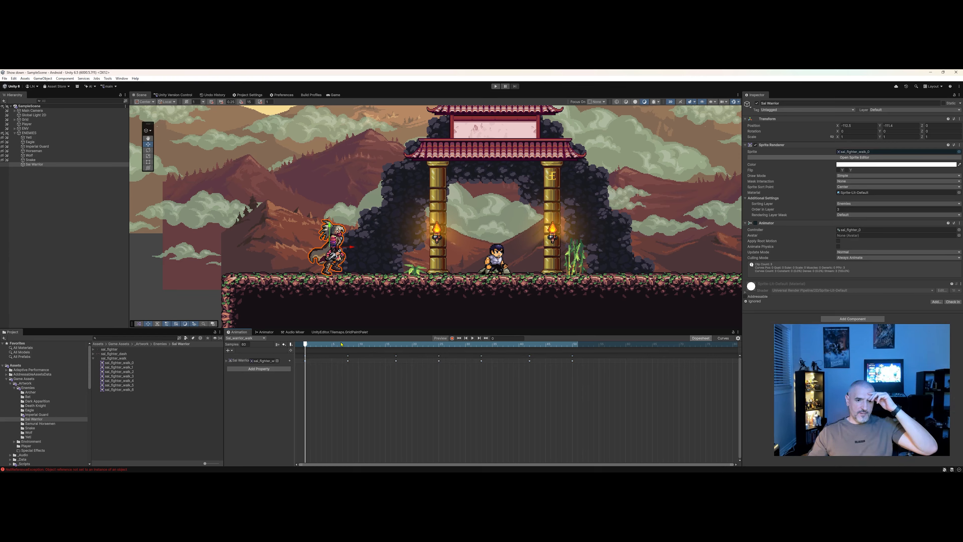
click(473, 338)
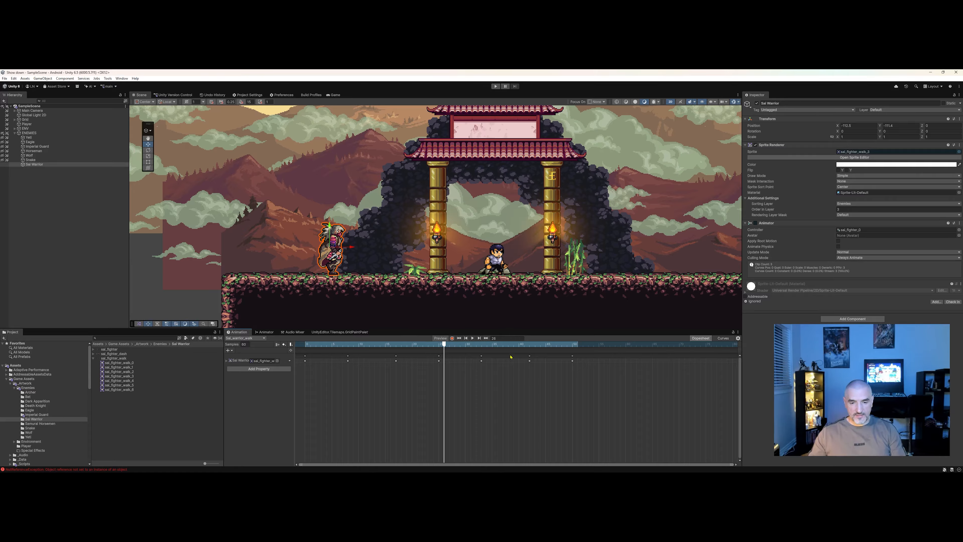
Undo the last keyframe change, then reselect the walk clip's keyframes, spread them to about frame 40 and preview.
key(ctrl+z)
drag(386, 378, 306, 373)
click(357, 379)
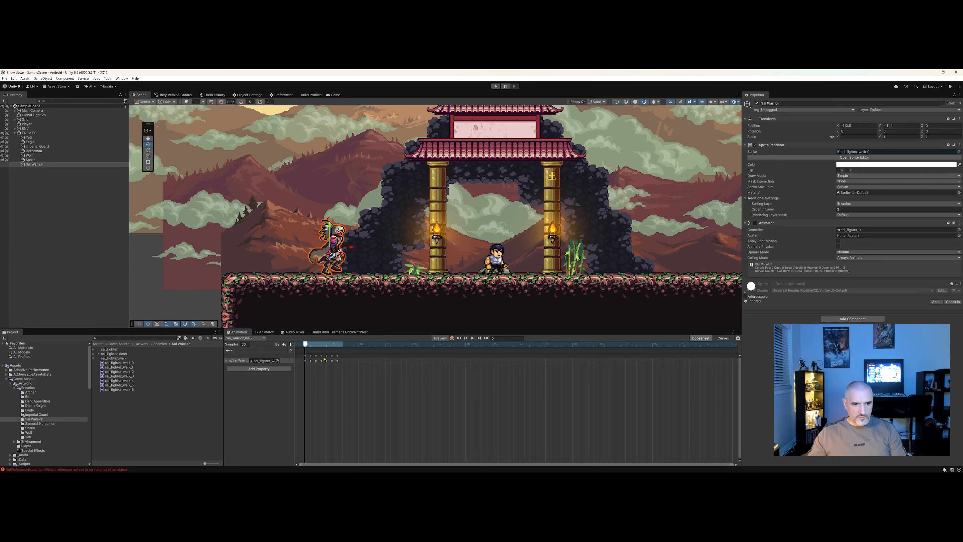
drag(306, 346, 571, 366)
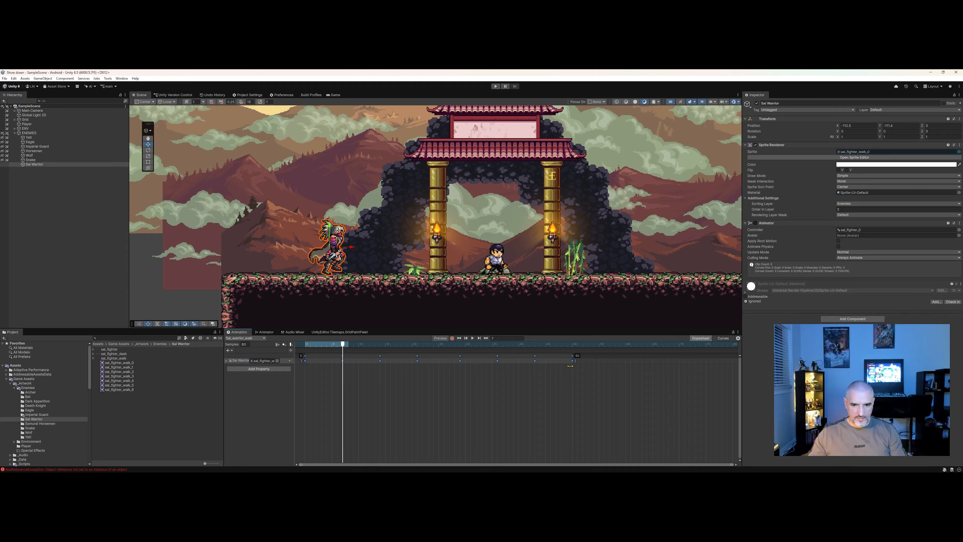
drag(383, 345, 303, 338)
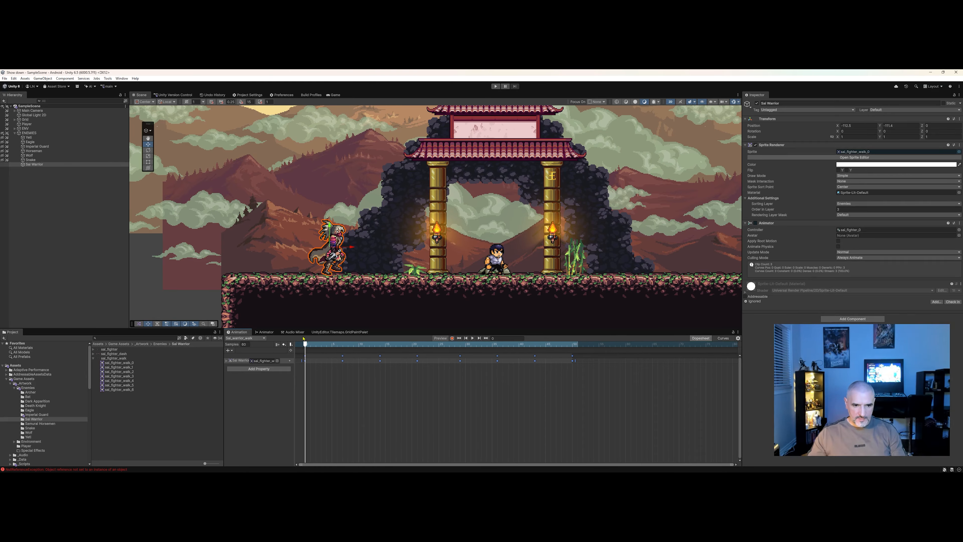
click(472, 338)
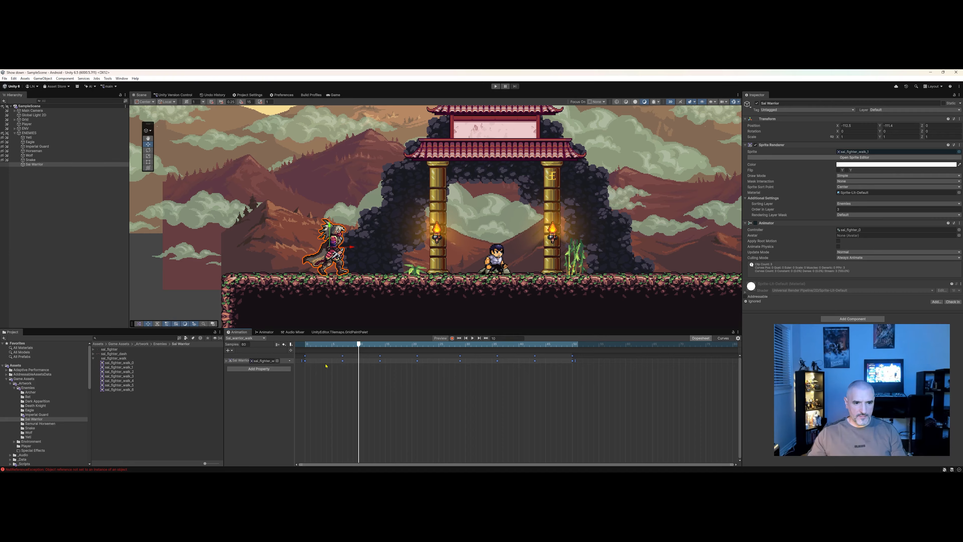
Expand the sal_fighter sprite sheet in the Sal Warrior folder and inspect its individual frames.
click(93, 359)
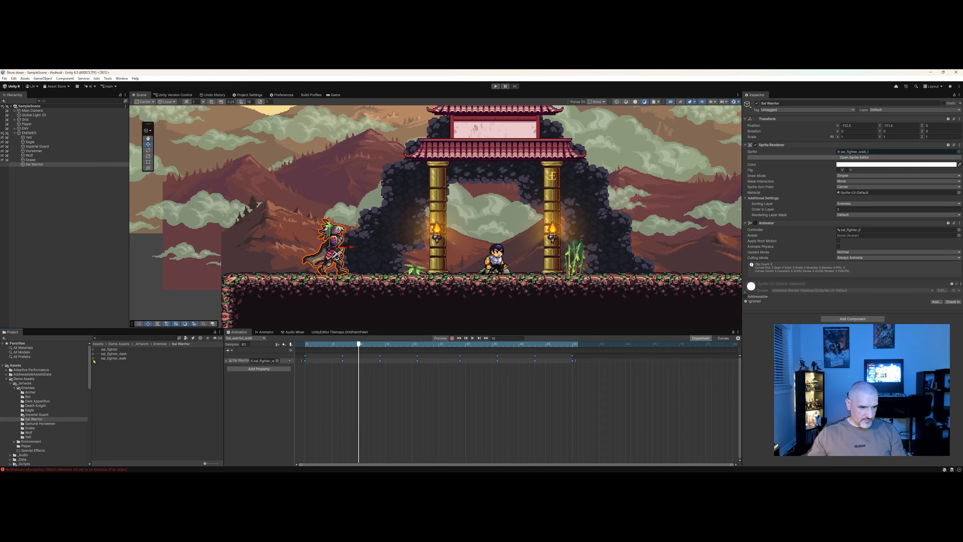
click(94, 349)
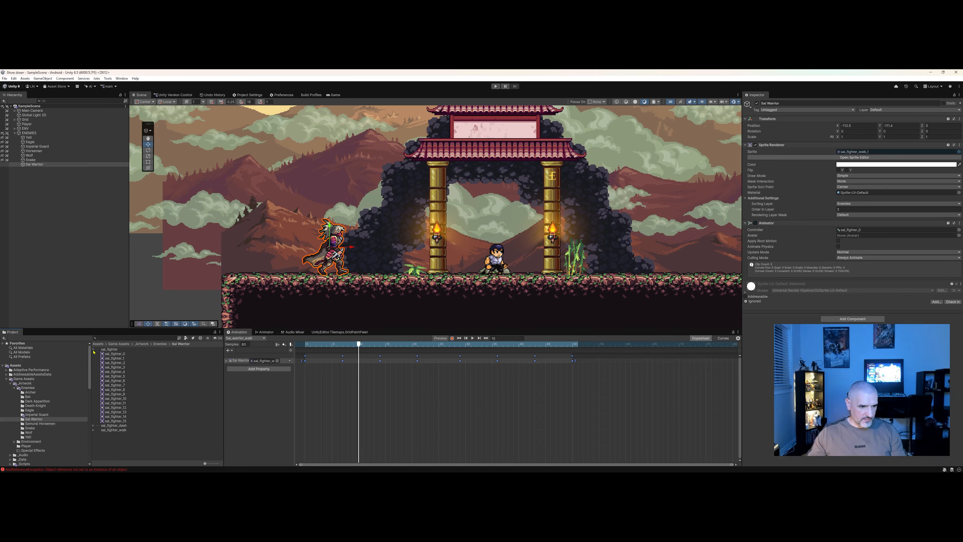
click(112, 349)
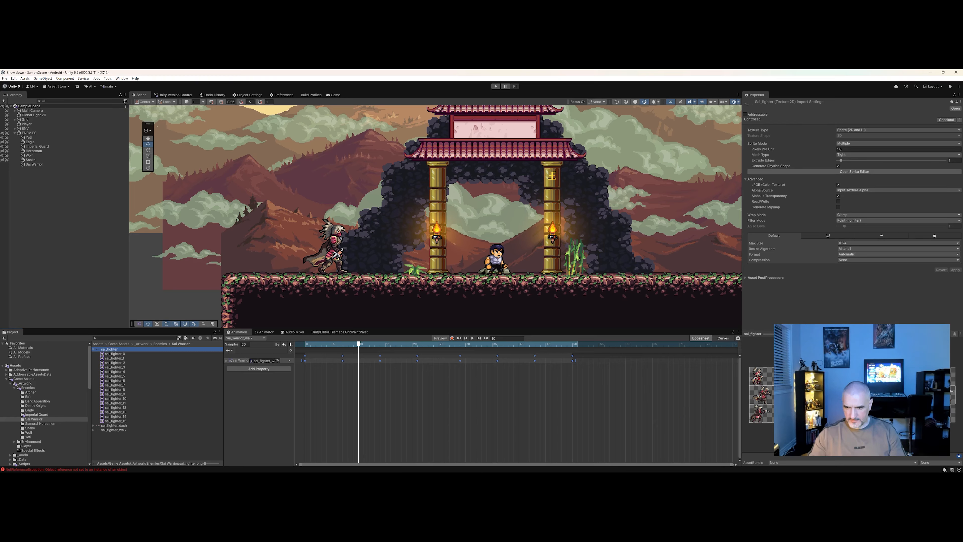
click(126, 372)
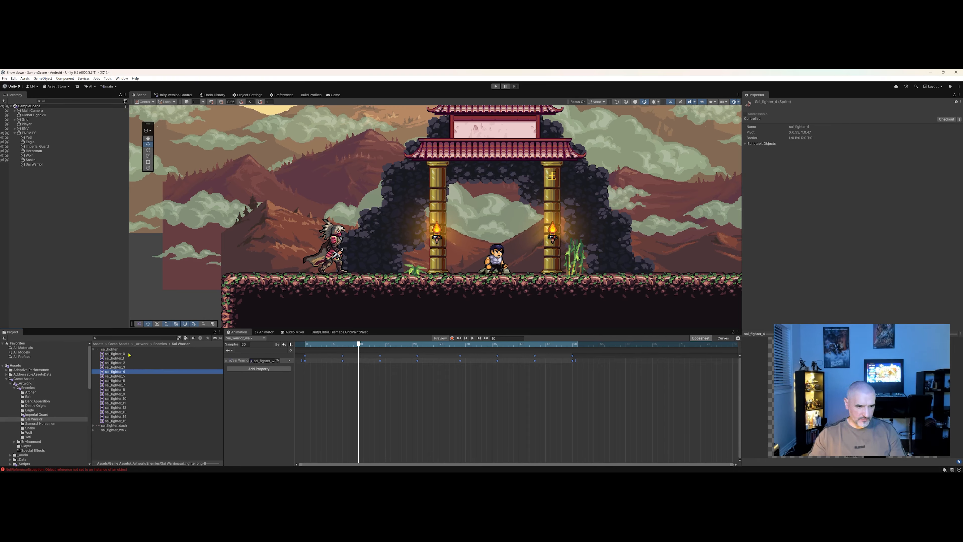
click(139, 349)
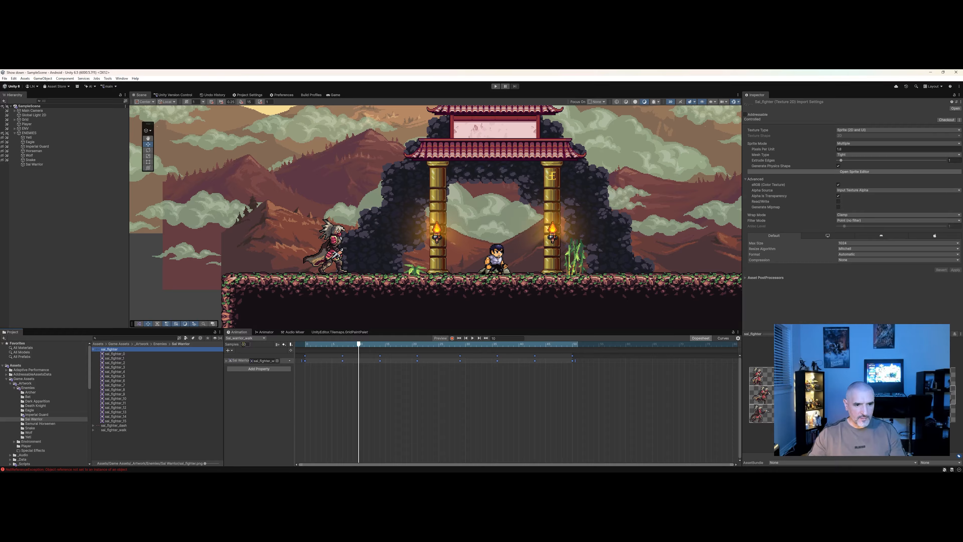
Create a new animation clip for Sal Warrior saved as Sal_warrior_run in the Sal Warrior animations folder.
click(37, 164)
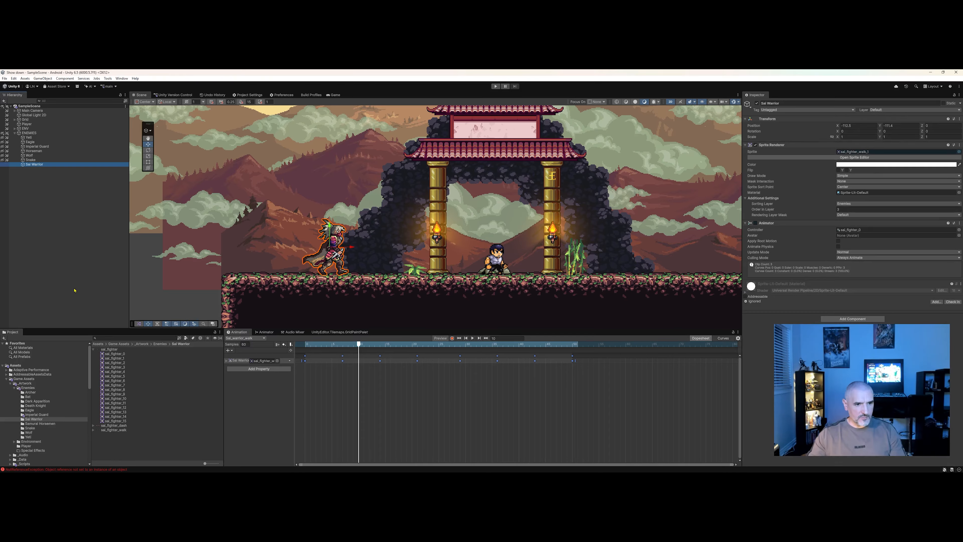
click(256, 340)
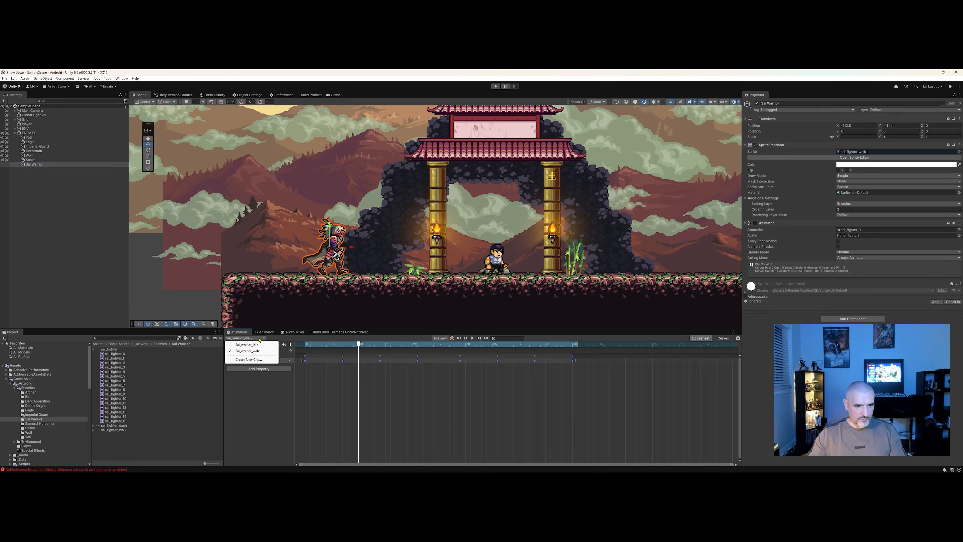
click(248, 360)
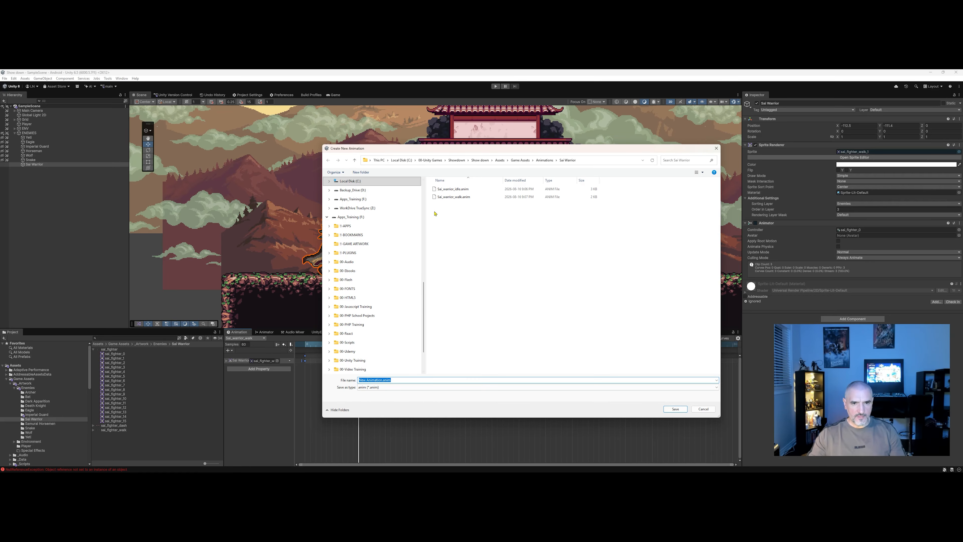
click(448, 198)
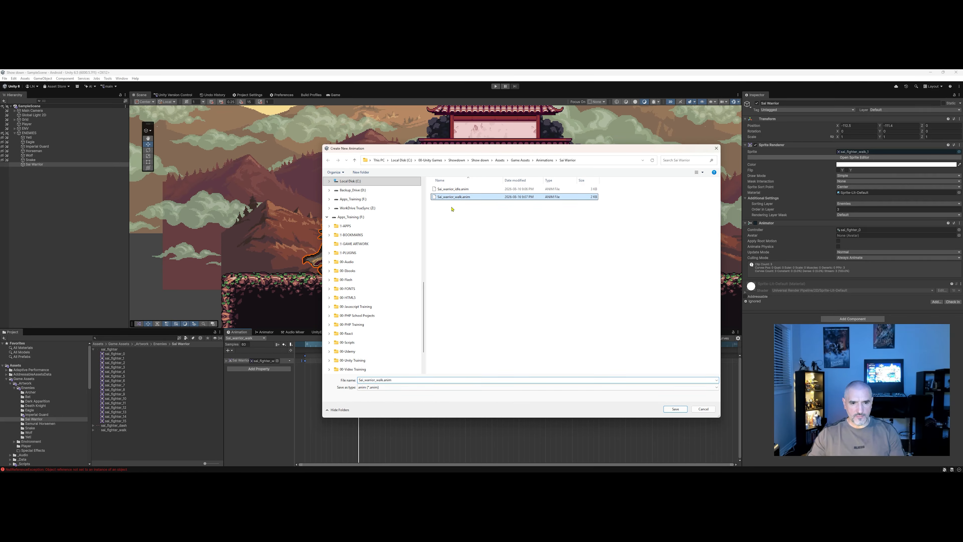
click(378, 381)
key(Delete)
key(Delete)
key(Delete)
key(Delete)
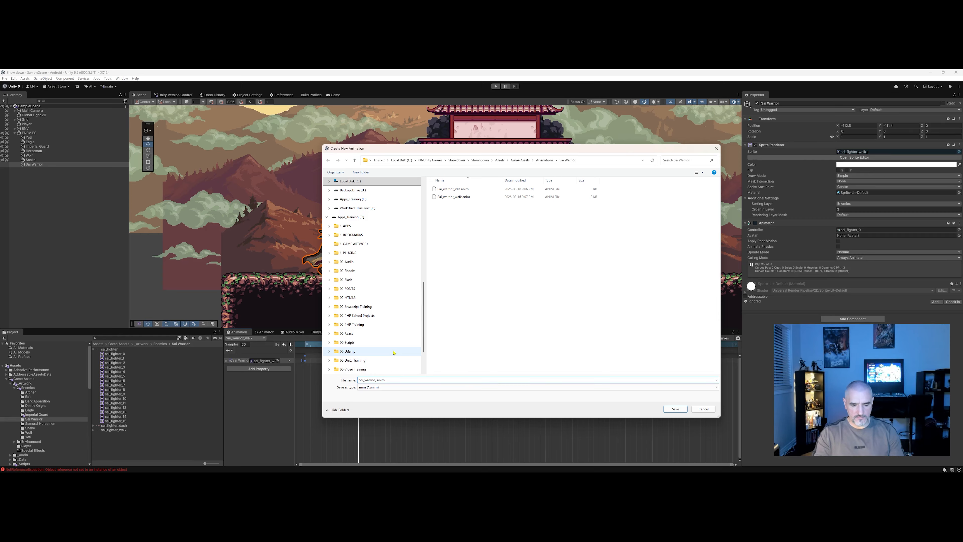
text(run)
click(675, 409)
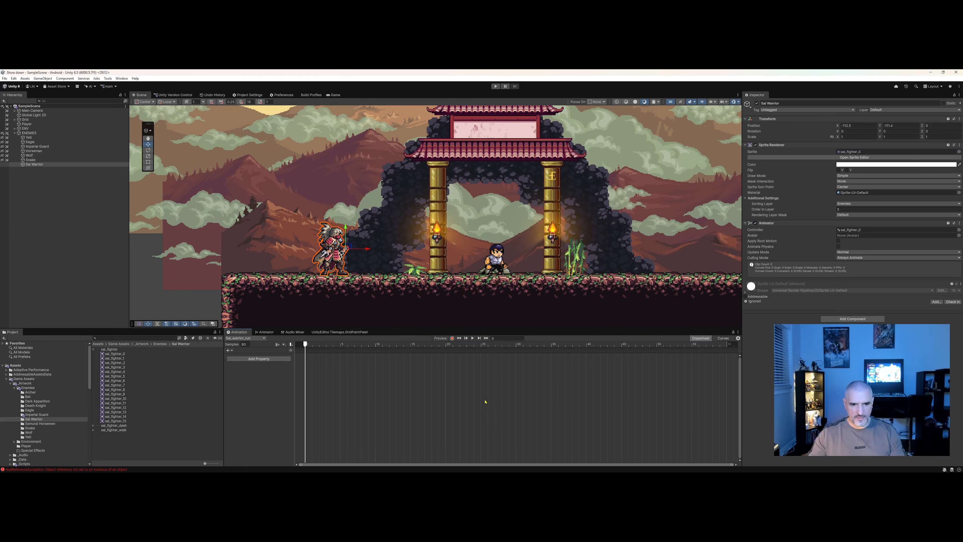
Add the sal_fighter run frames starting at sal_fighter_4 to the run clip's timeline and preview them.
click(128, 373)
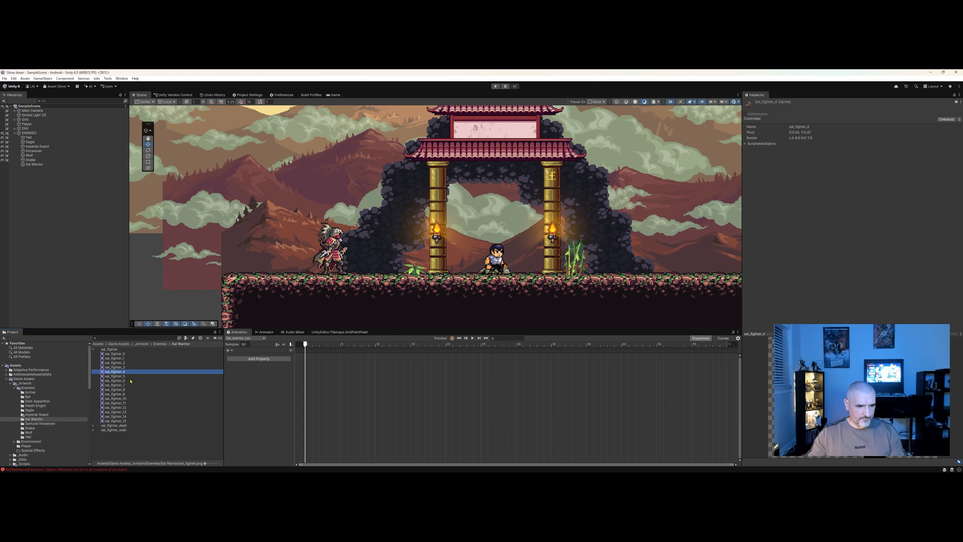
shift+click(122, 403)
drag(121, 403, 312, 386)
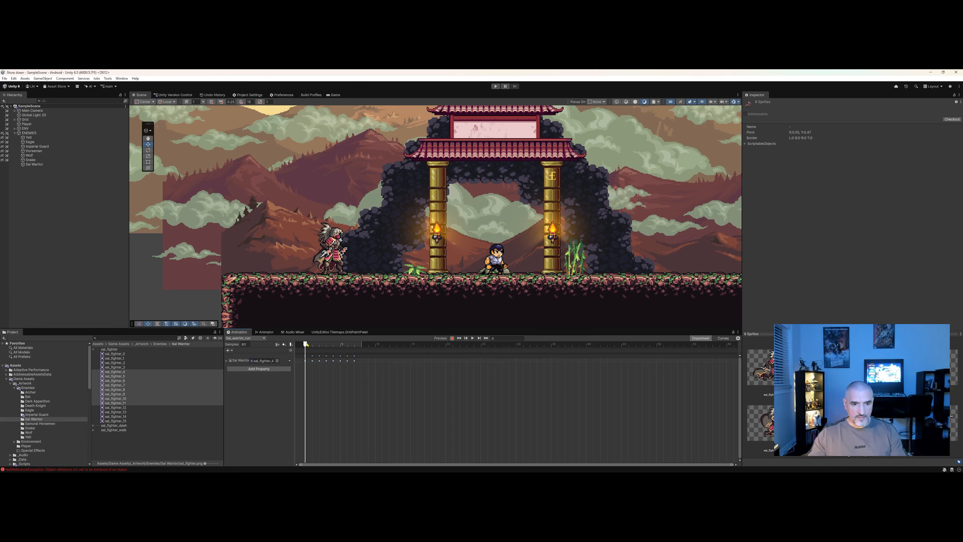
key(space)
drag(331, 352, 362, 350)
click(308, 362)
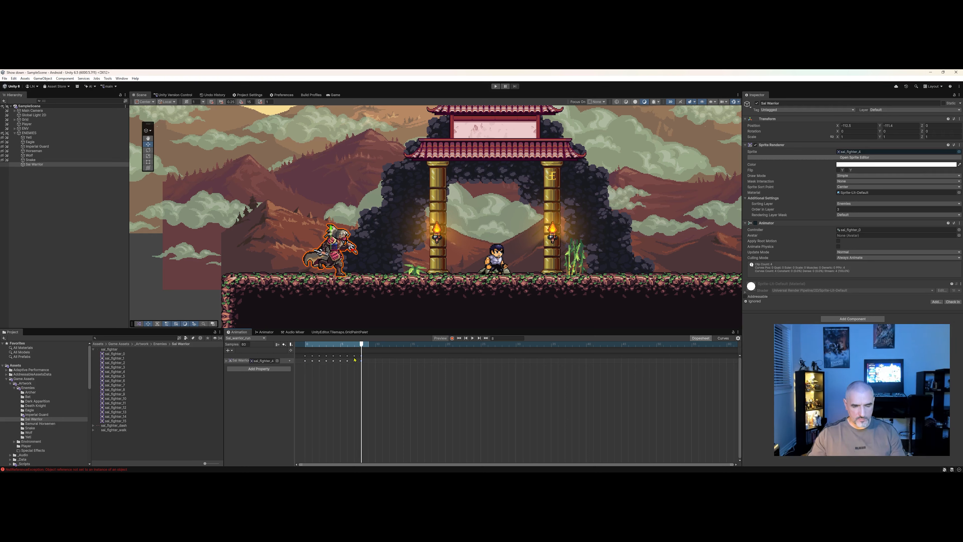
Select all the run clip's keyframes, spread them further apart and preview the animation from the start.
drag(361, 389, 298, 352)
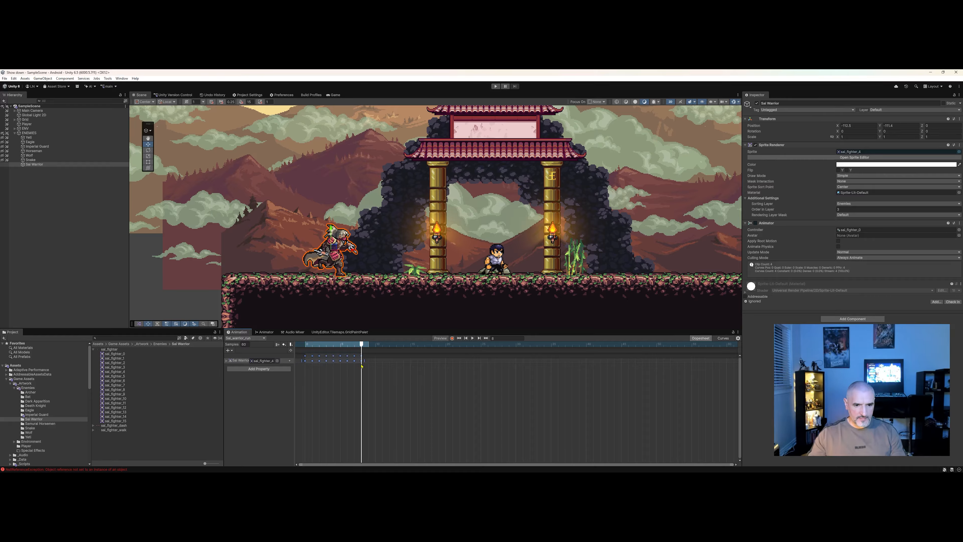
drag(364, 362, 426, 366)
drag(471, 367, 536, 362)
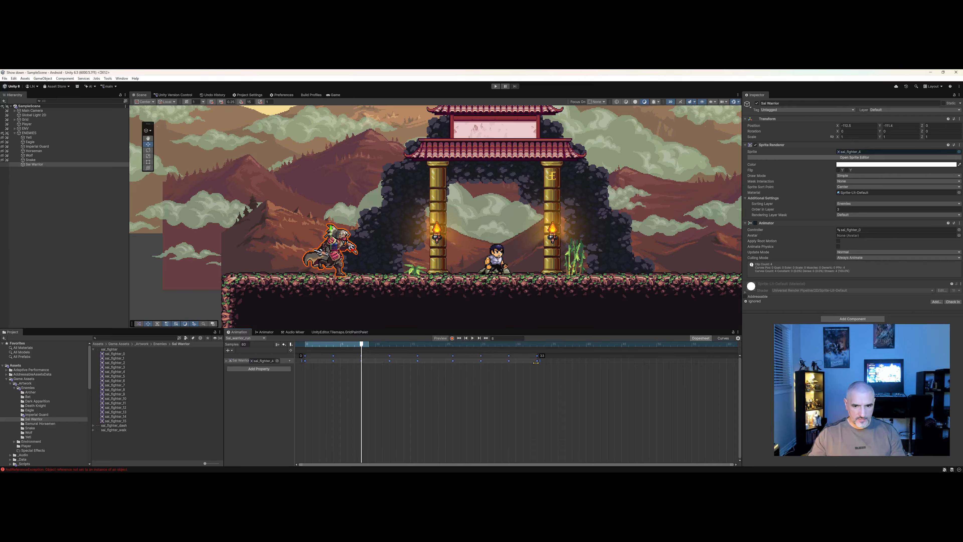
drag(380, 344, 299, 340)
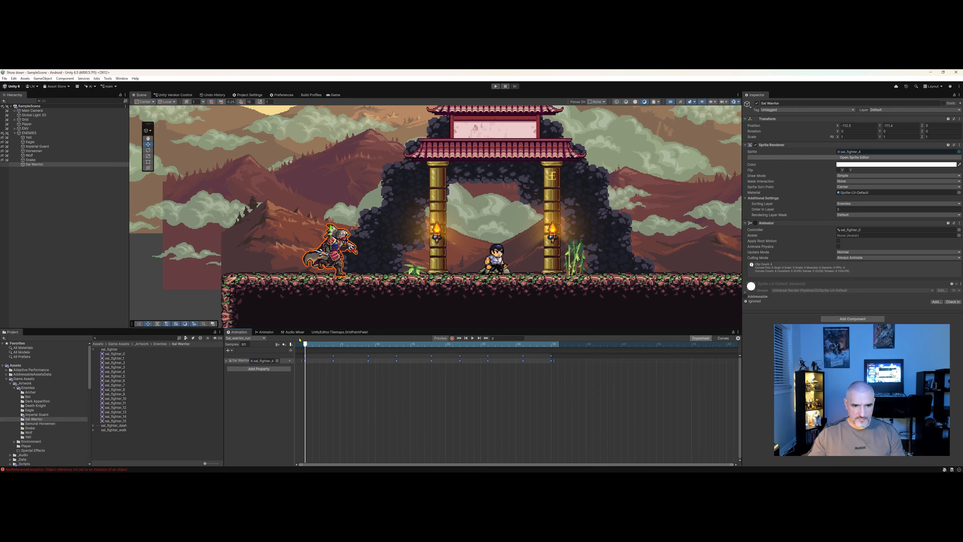
click(472, 338)
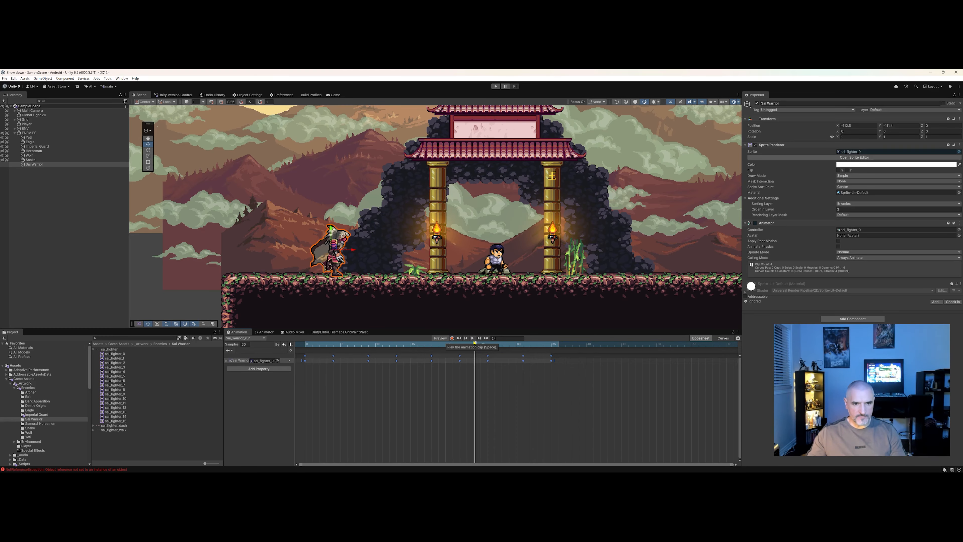
Compress the run clip's keyframes slightly to speed up the run and preview it.
click(472, 339)
drag(600, 408, 353, 381)
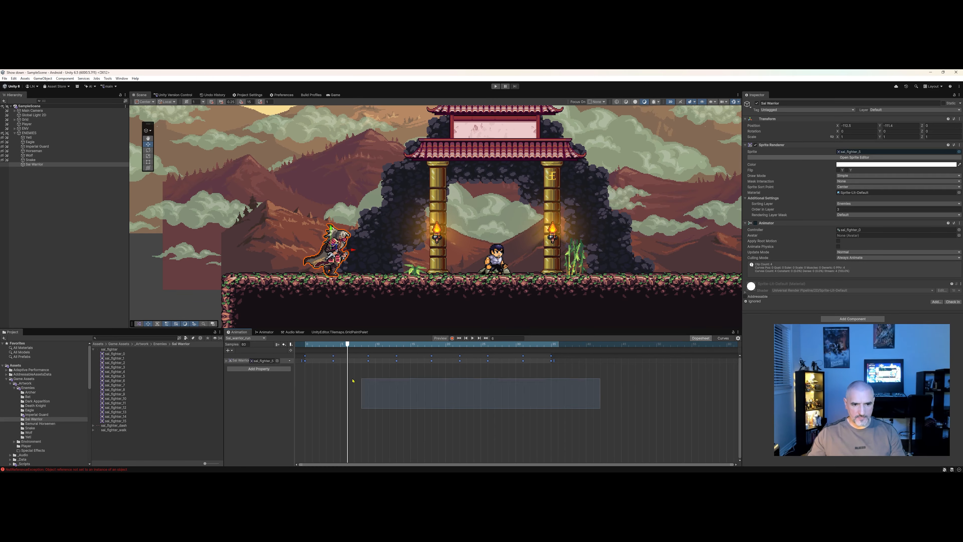
drag(553, 364, 517, 366)
key(space)
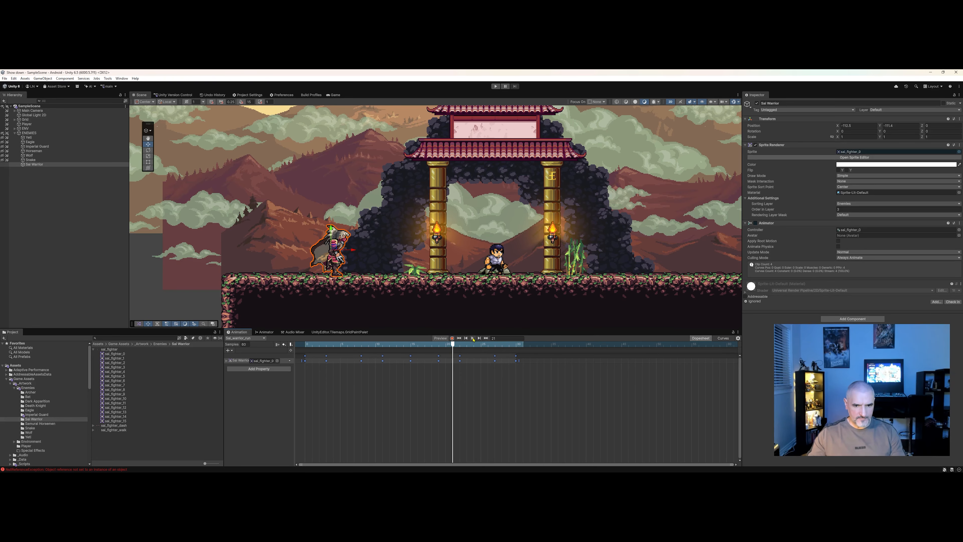
Spread the run clip's keyframes out again and preview the animation from the start.
click(476, 367)
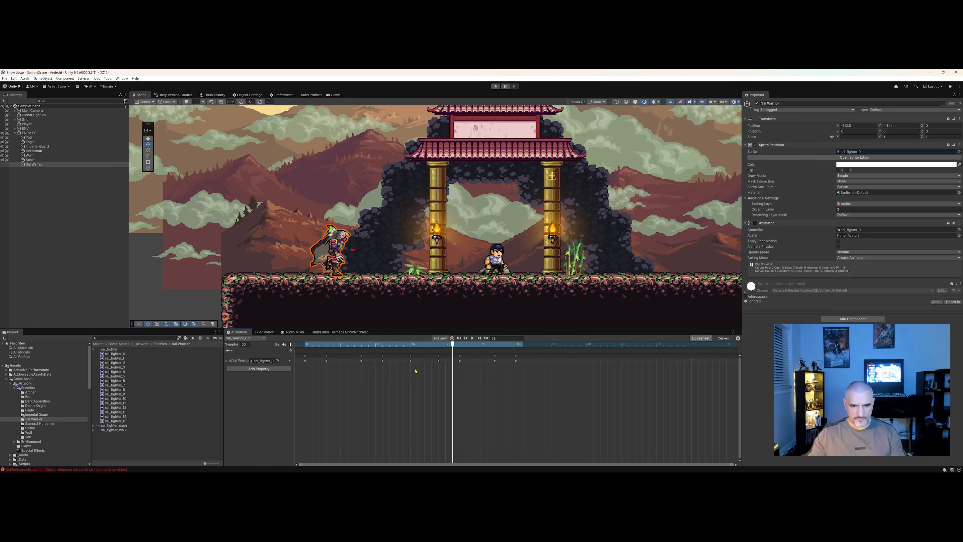
drag(539, 387, 297, 353)
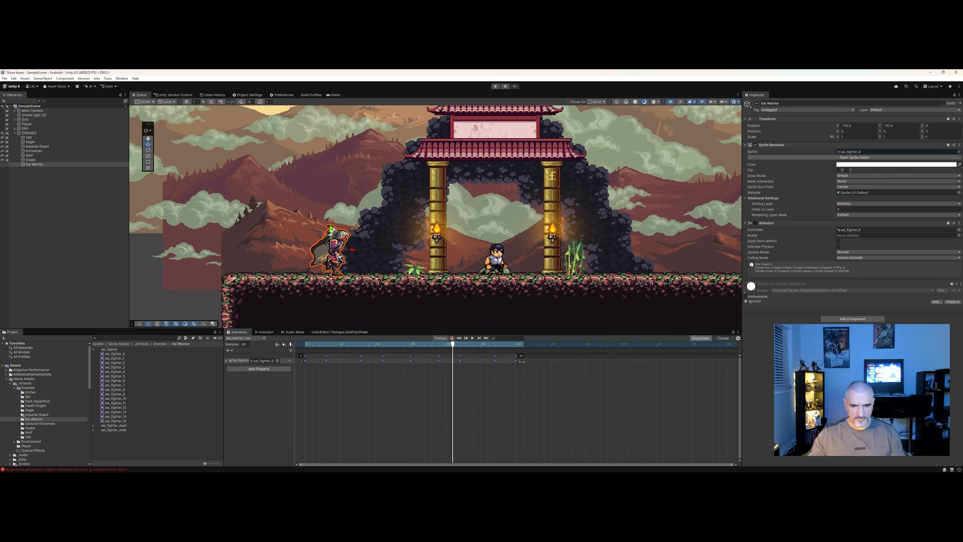
drag(522, 361, 556, 361)
click(447, 343)
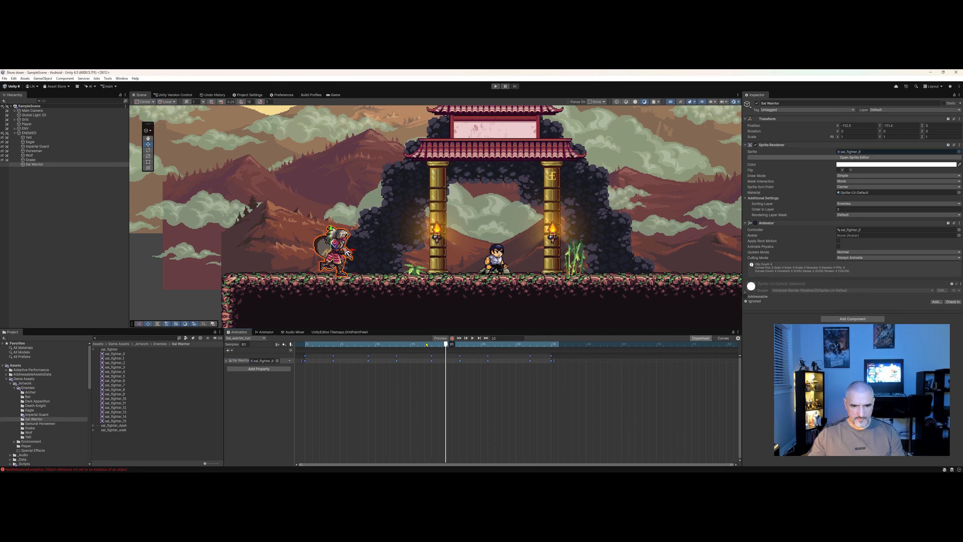
click(459, 339)
click(471, 340)
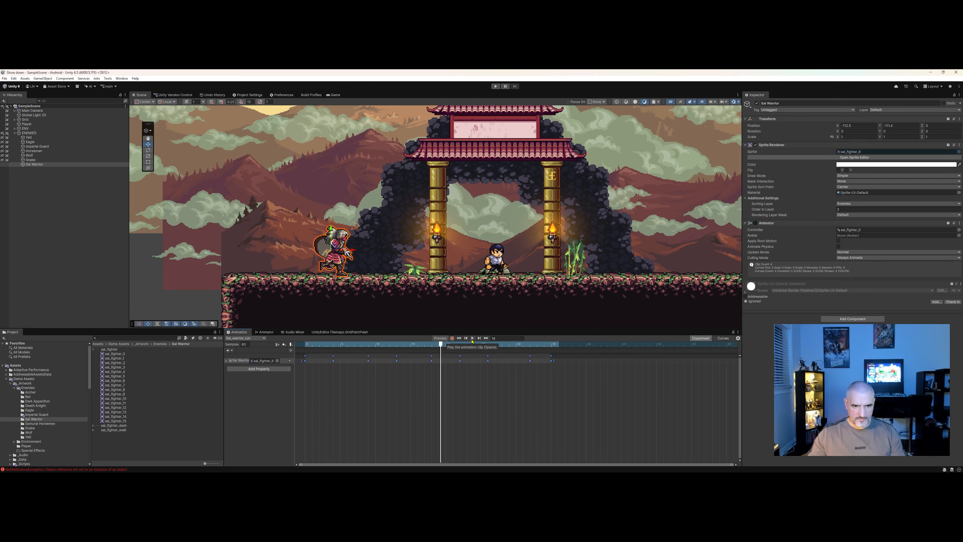
click(472, 339)
Compress the run clip's keyframes slightly again, preview the run, and collapse the sprite sheet.
drag(551, 383, 332, 369)
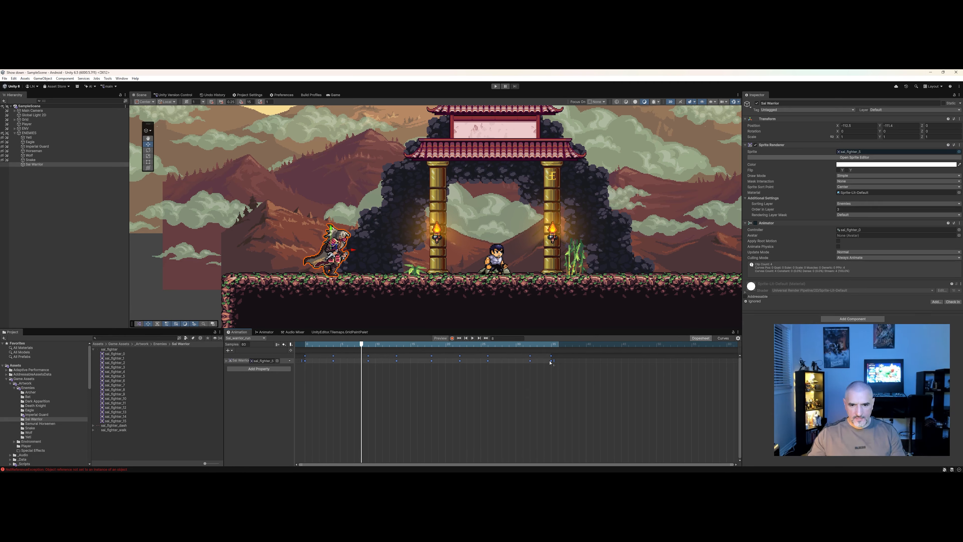
drag(550, 362, 525, 361)
click(472, 338)
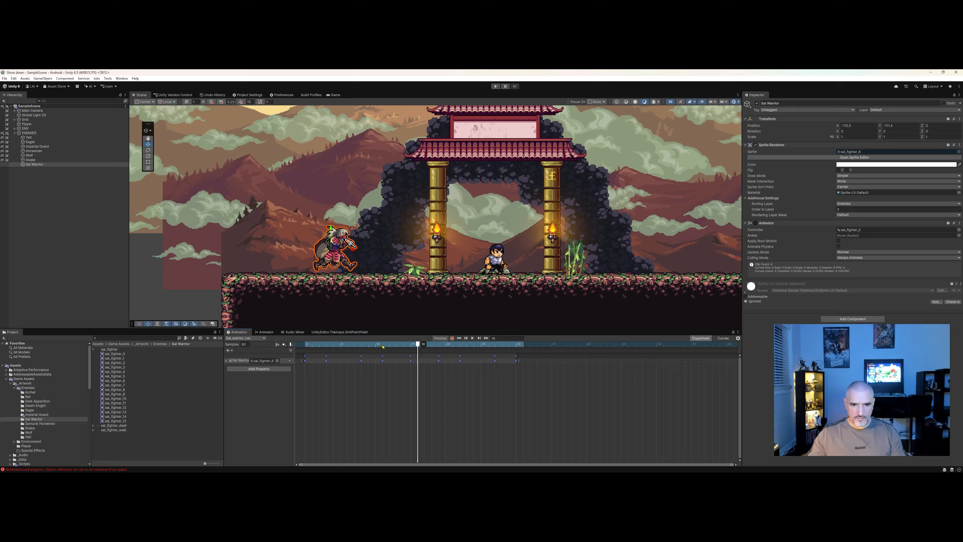
click(472, 338)
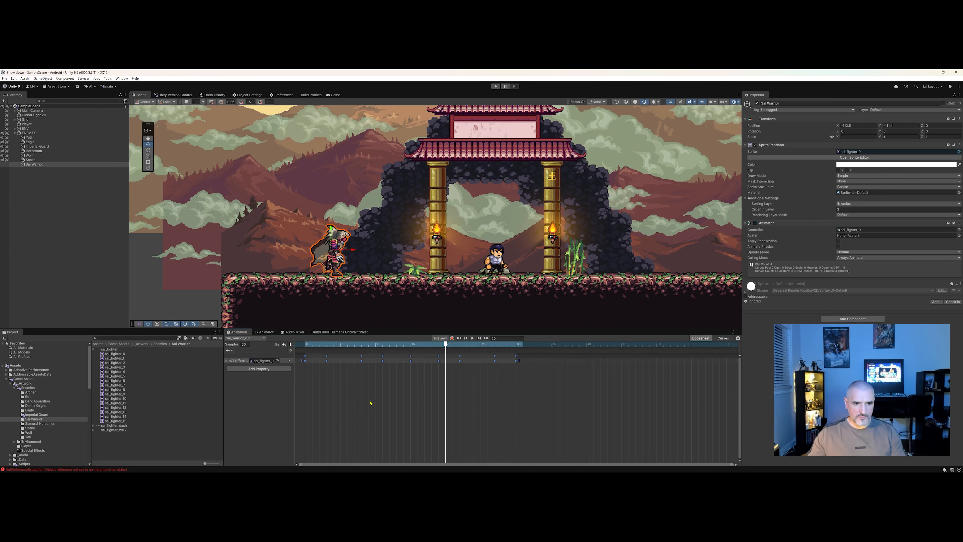
click(93, 349)
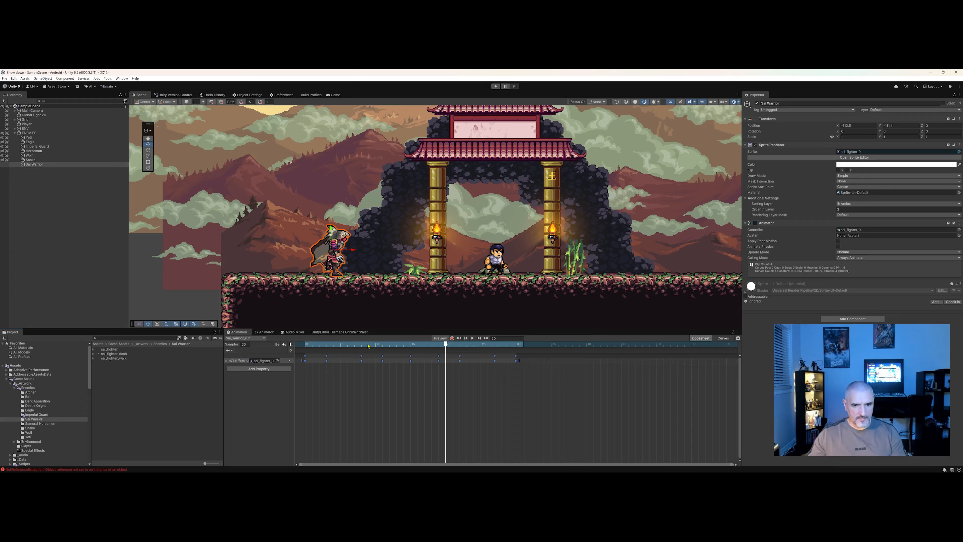
Create a new animation clip named Sal_warrior_dash in the Sal Warrior animations folder.
drag(368, 346, 303, 340)
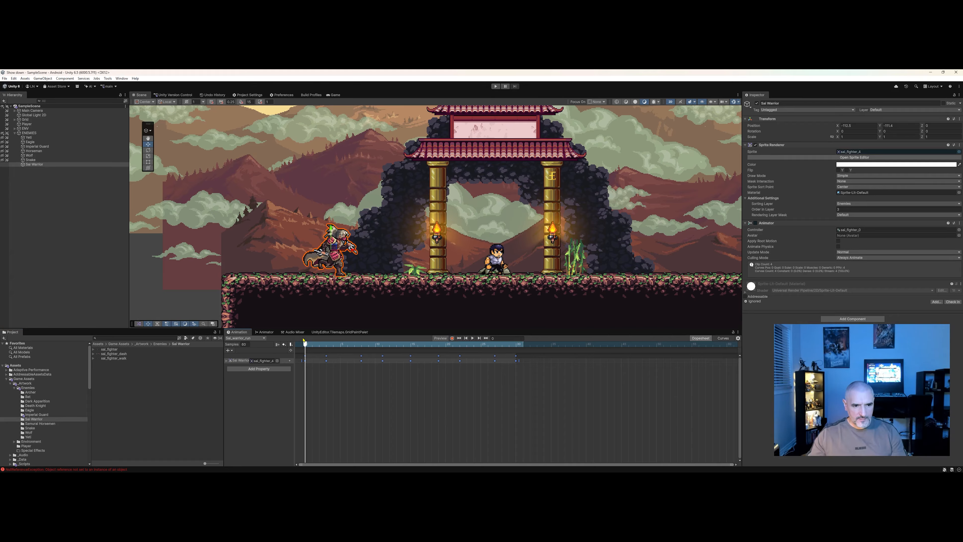
click(249, 339)
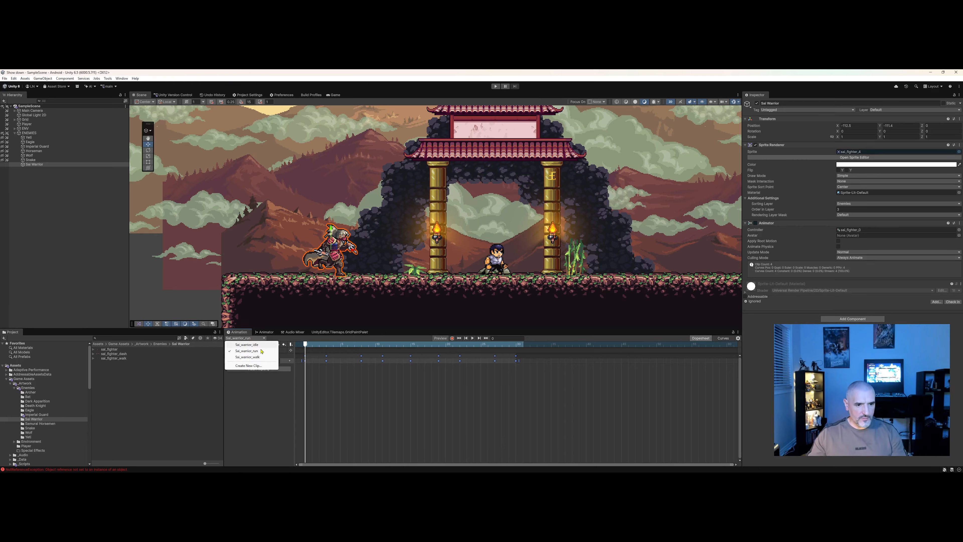
click(257, 367)
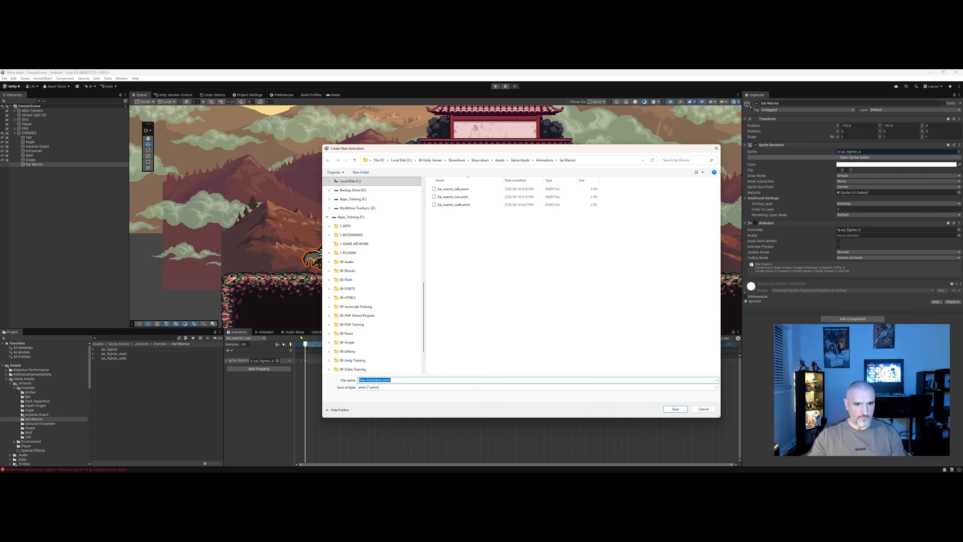
click(455, 204)
click(380, 380)
click(377, 380)
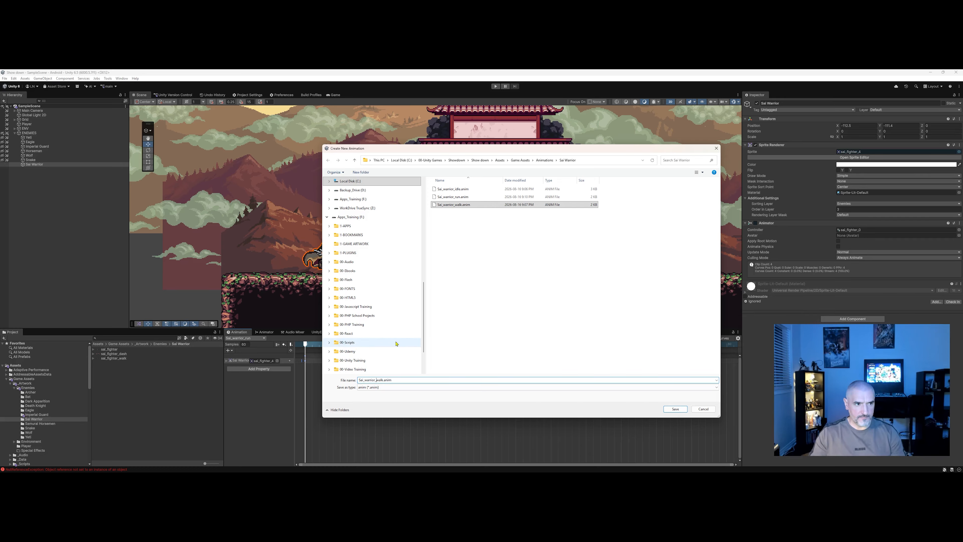
key(Delete)
key(Delete)
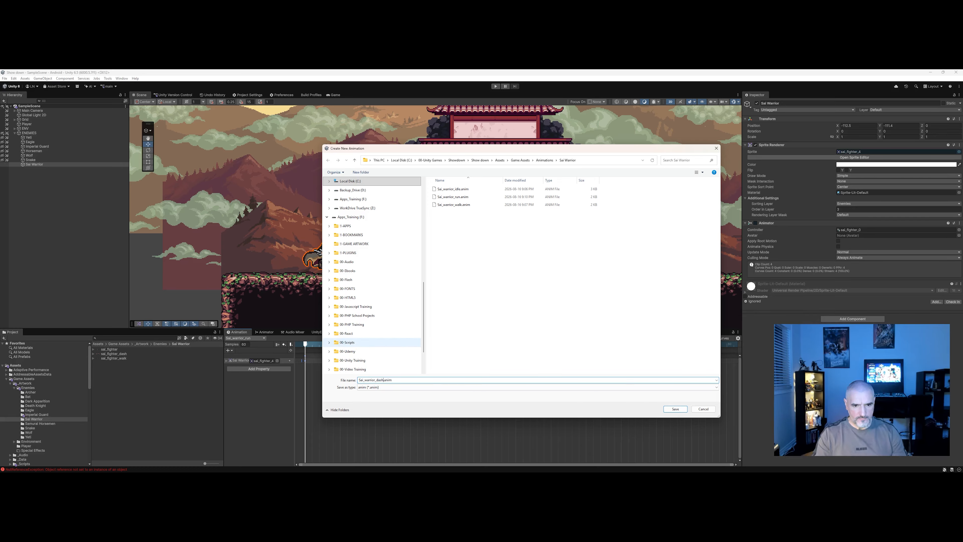
text(dash)
click(676, 409)
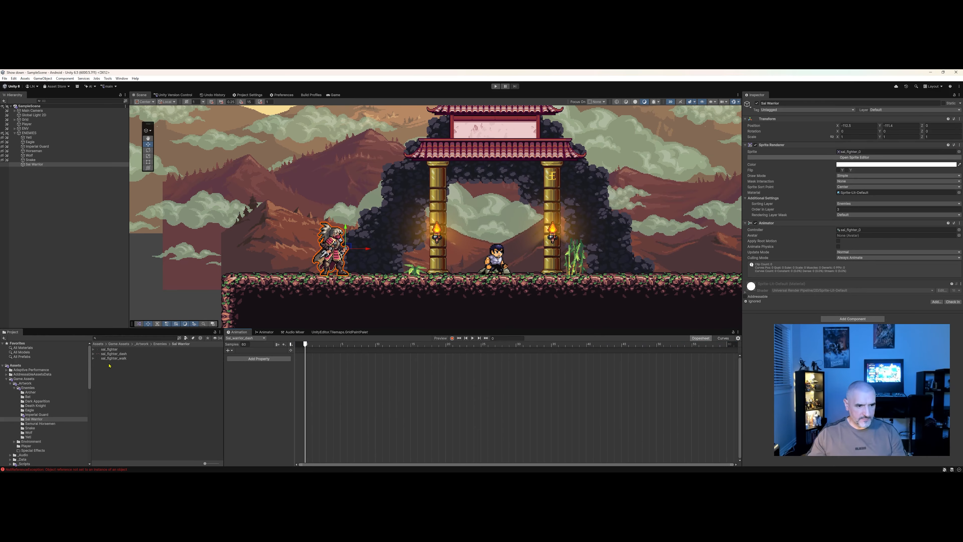
Add the sal_fighter_dash frames 0 to 2 as keyframes to the dash clip's timeline.
click(94, 353)
click(119, 358)
shift+click(119, 367)
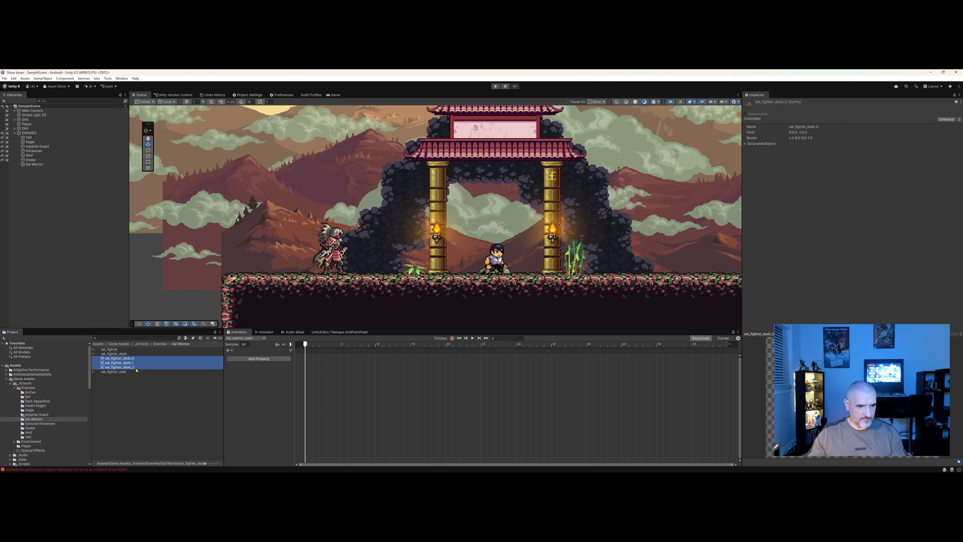
drag(119, 367, 309, 371)
key(space)
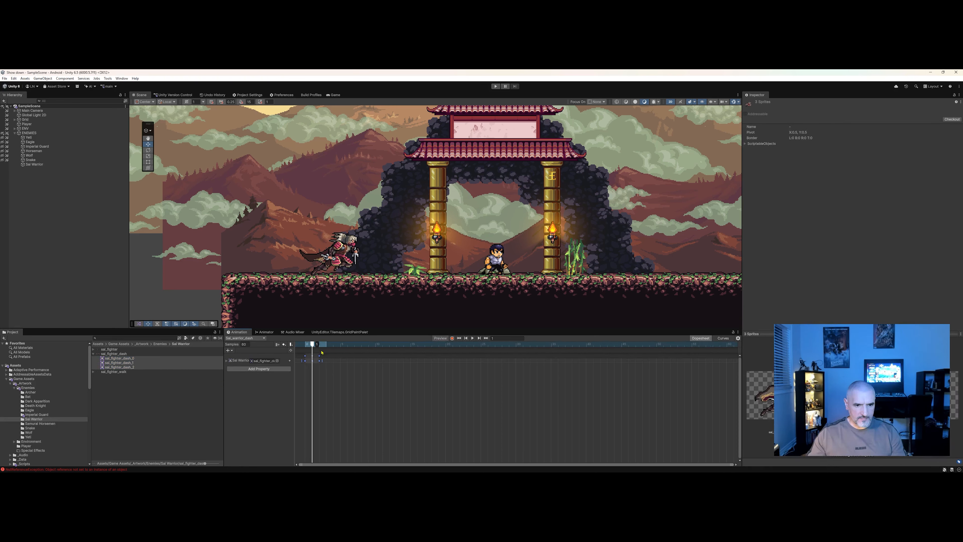
click(310, 365)
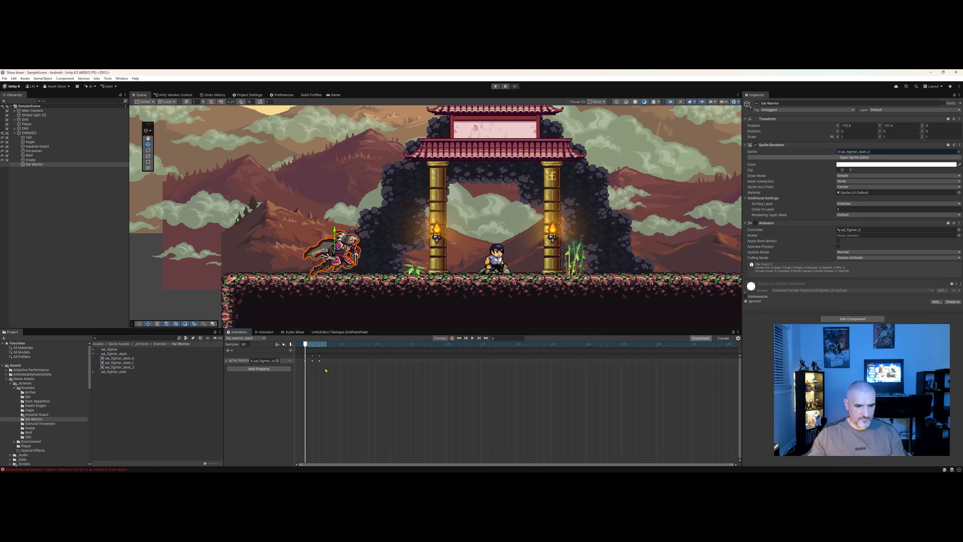
drag(306, 344, 326, 344)
key(ctrl+v)
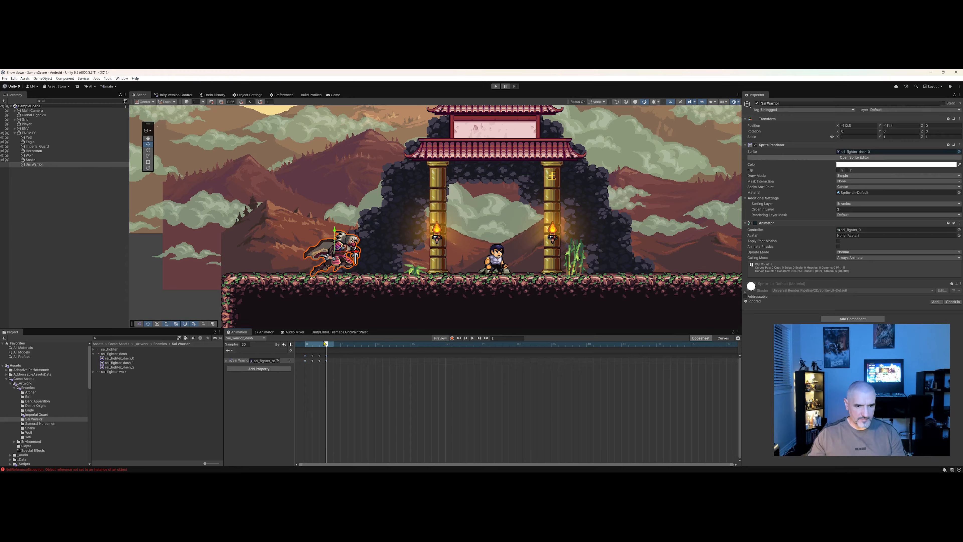
click(300, 347)
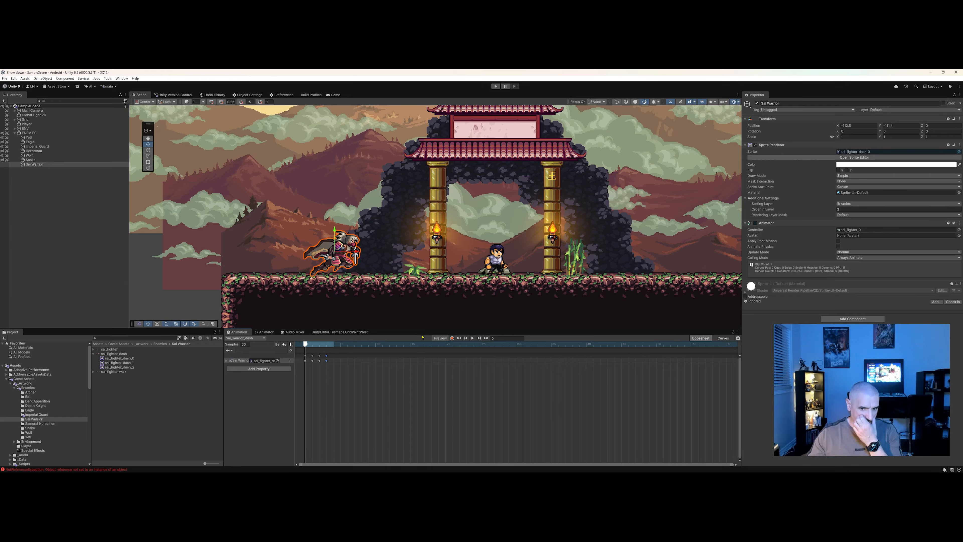
Select all the dash clip's keyframes, spread them further apart and preview the dash animation.
click(472, 339)
click(472, 339)
drag(362, 388, 486, 363)
click(472, 339)
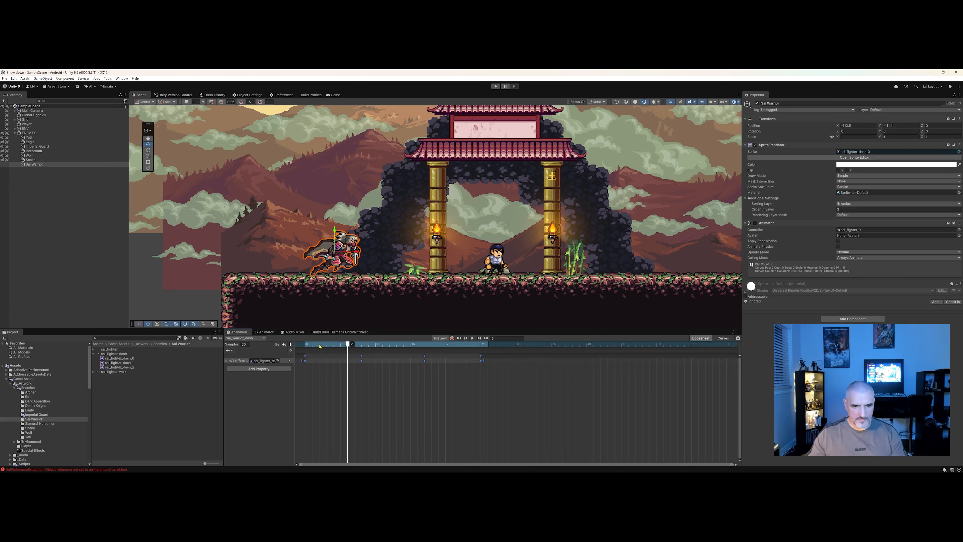
click(472, 339)
click(473, 338)
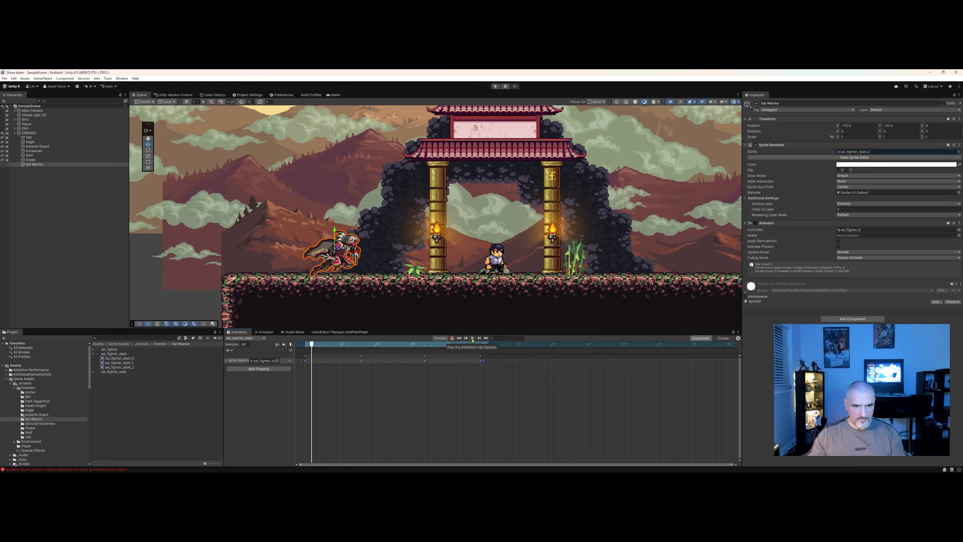
Compress the dash clip's keyframes twice, previewing the animation after each change.
drag(483, 360, 416, 361)
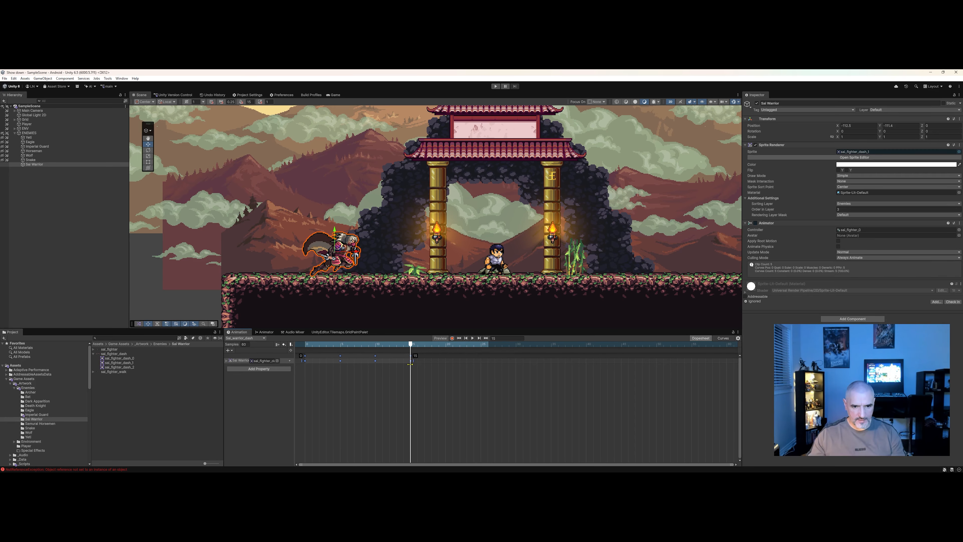
click(472, 338)
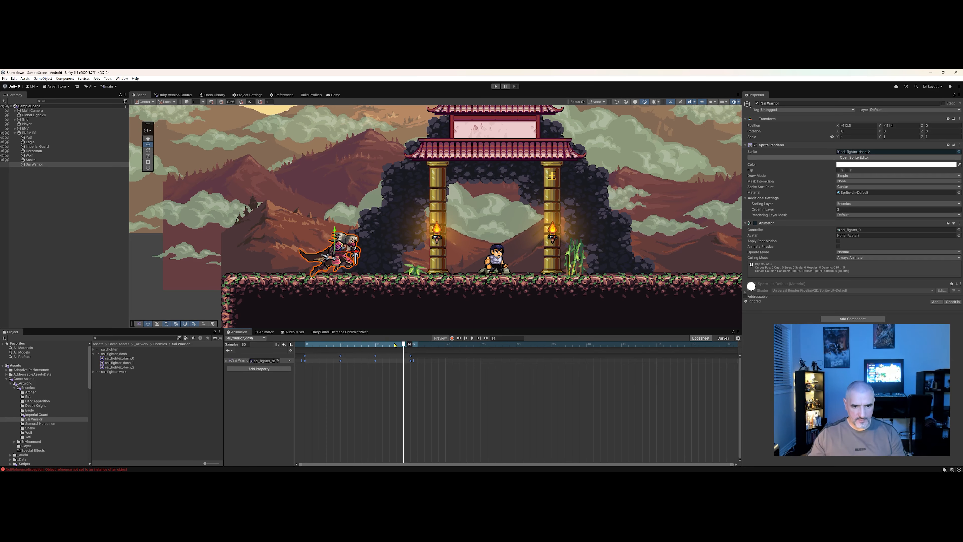
drag(413, 360, 378, 362)
click(472, 338)
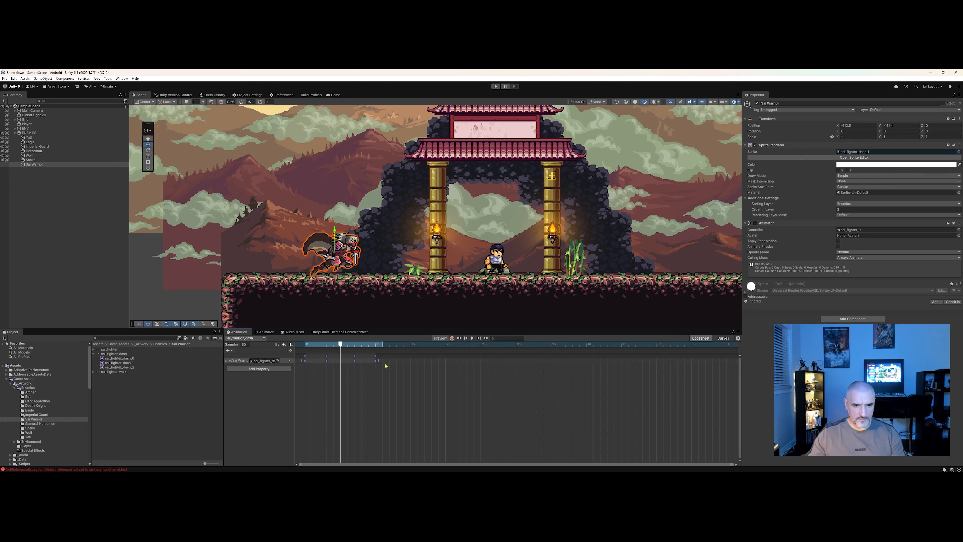
Compress the dash keyframes once more and return the playhead to the start of the clip.
drag(378, 361, 356, 361)
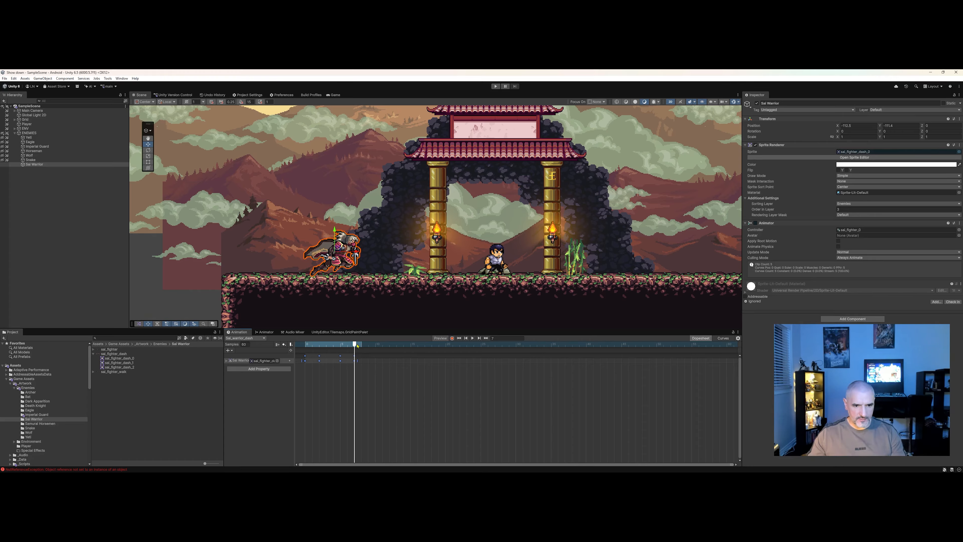
drag(357, 345, 312, 345)
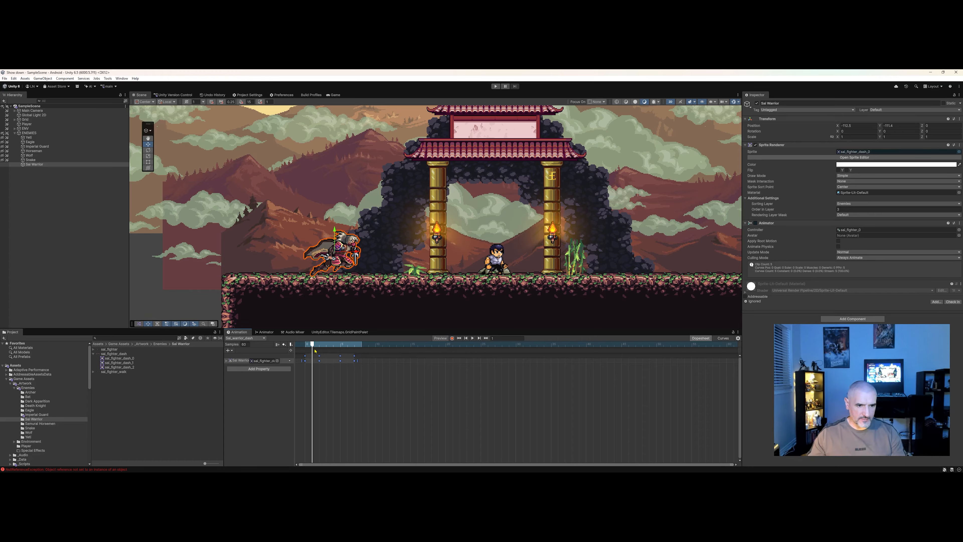
Create another new animation clip named Sal_warrior_attack for the Sal Warrior.
click(93, 353)
click(94, 349)
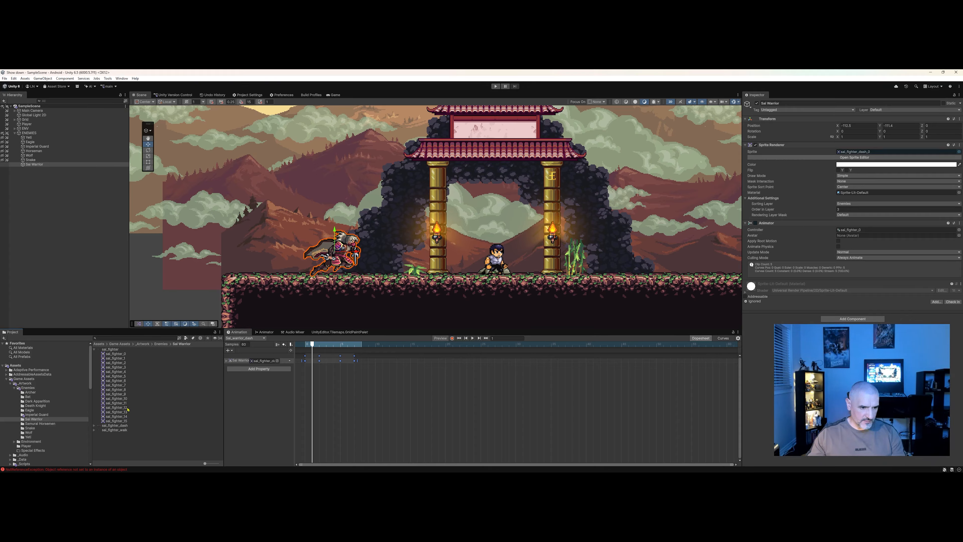
click(117, 408)
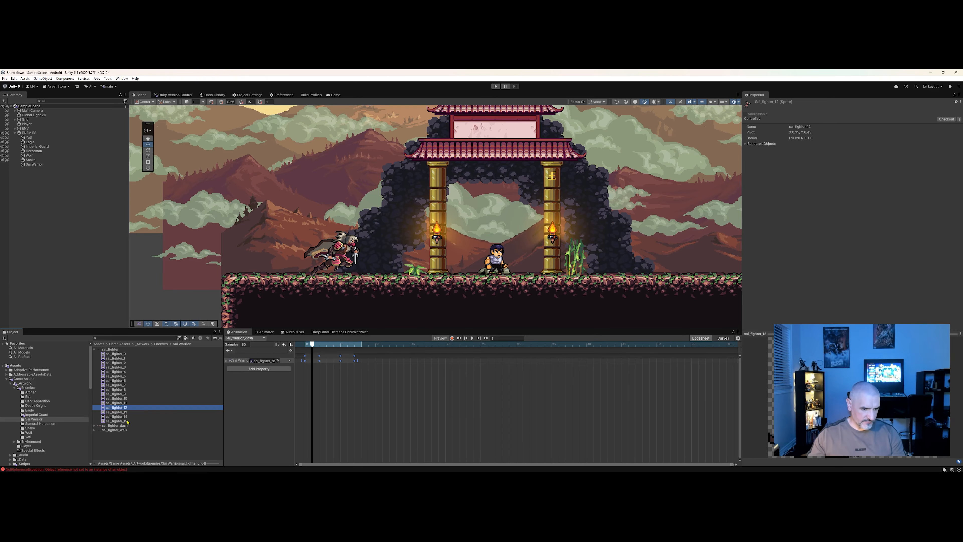
click(34, 165)
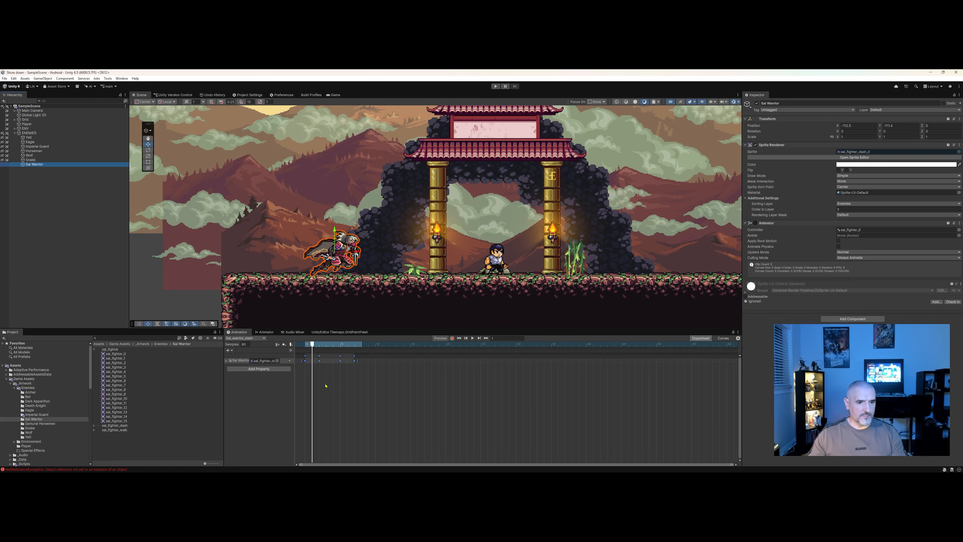
click(257, 339)
click(266, 371)
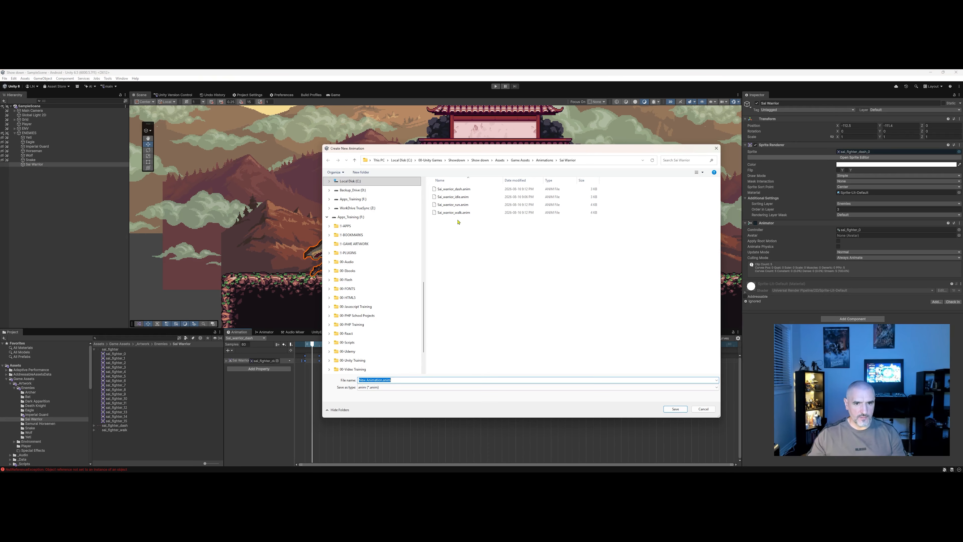
click(455, 213)
click(375, 380)
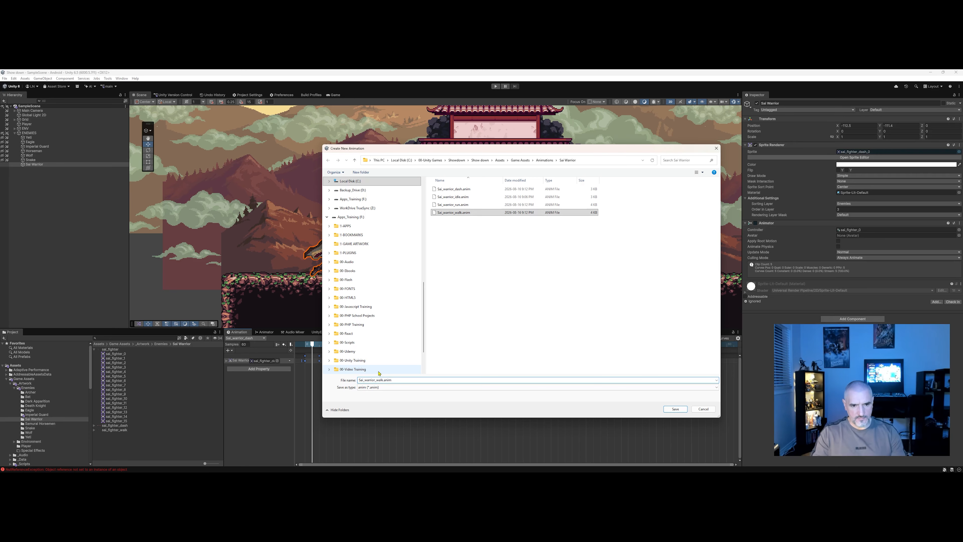
key(Delete)
key(Delete)
key(Delete)
key(Delete)
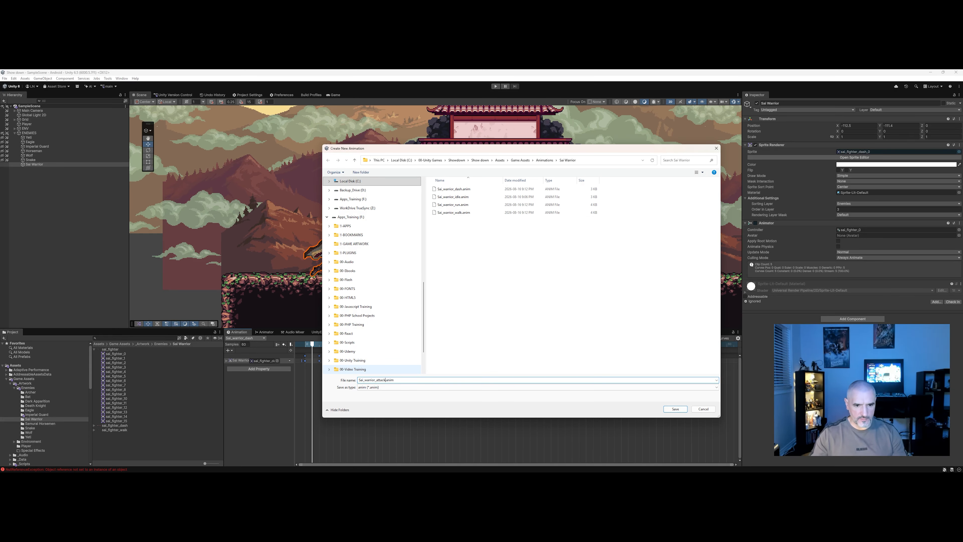
key(Return)
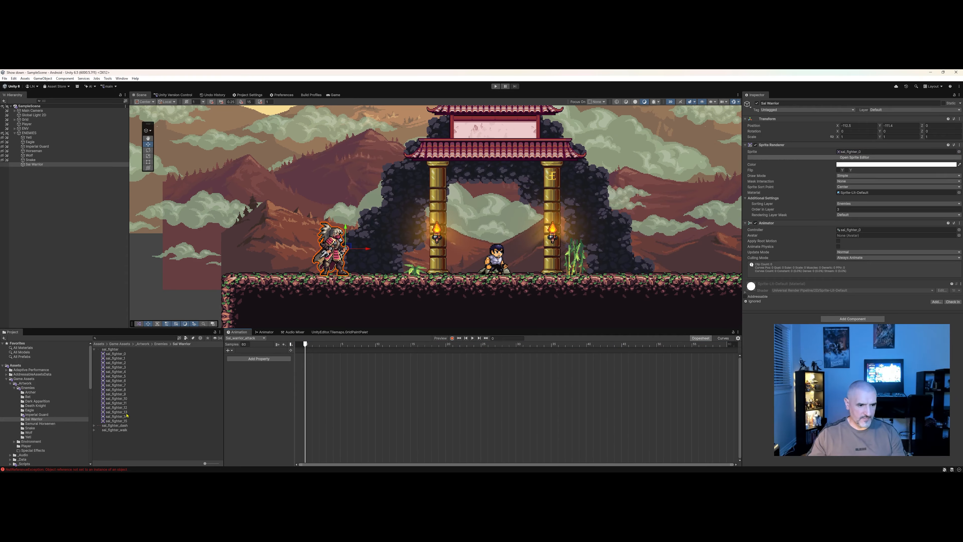
Add the last sal_fighter attack frames as keyframes to the attack clip and preview it.
click(116, 407)
shift+click(116, 421)
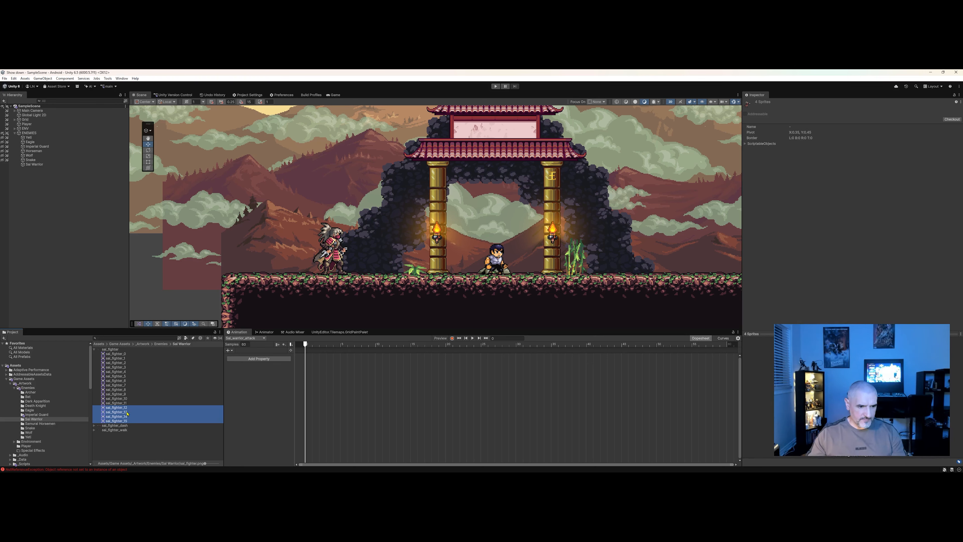
drag(117, 421, 308, 395)
mouse_move(313, 344)
mouse_down()
mouse_move(340, 351)
mouse_move(304, 345)
mouse_up()
click(472, 339)
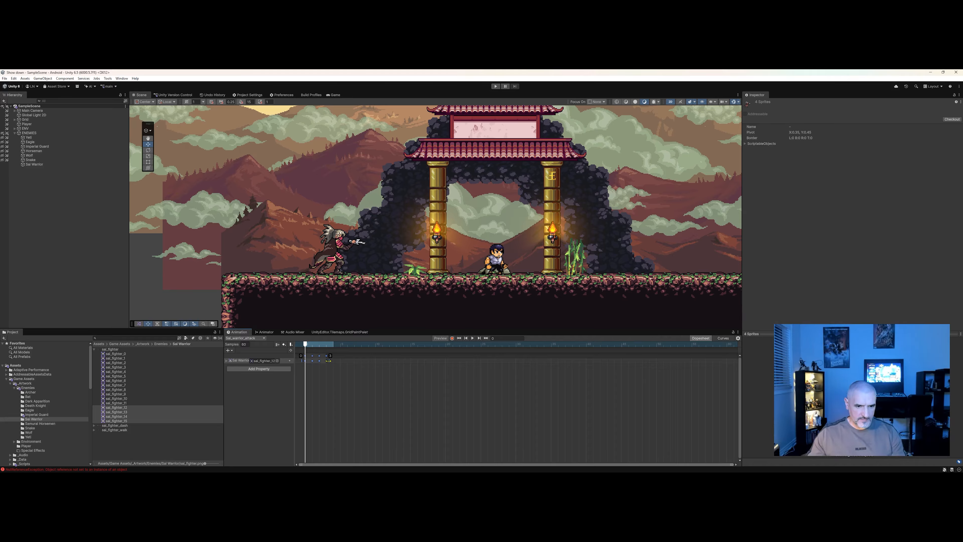
Spread the attack clip's keyframes further apart and preview the attack animation.
drag(346, 361, 446, 366)
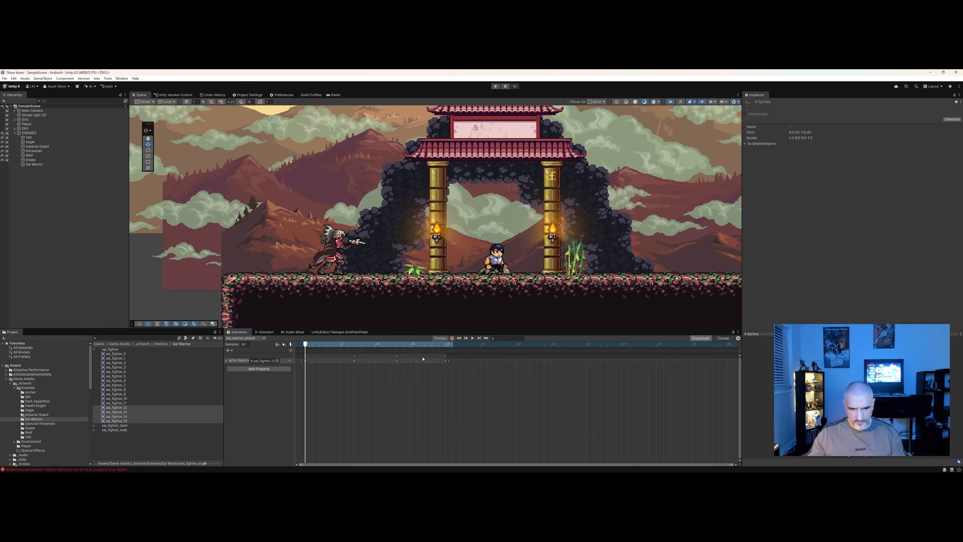
click(472, 338)
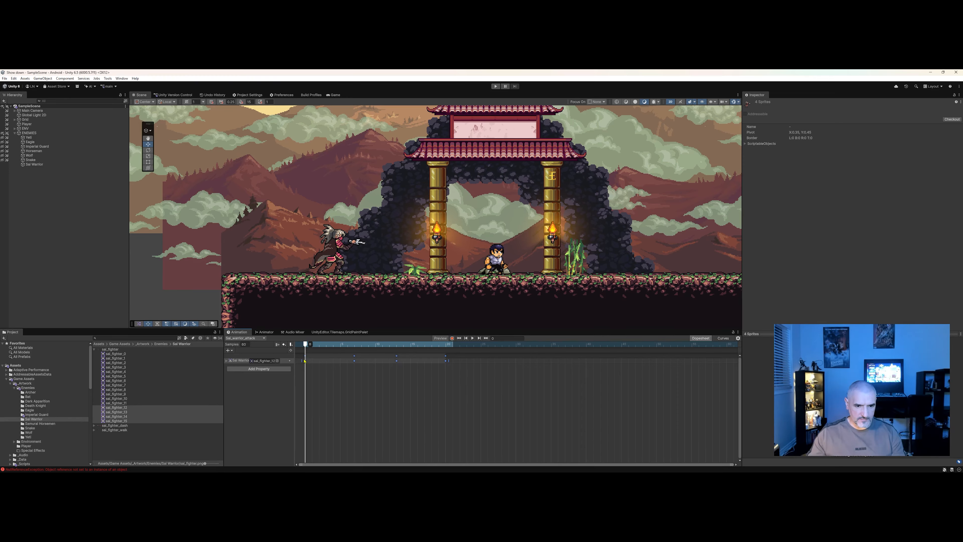
drag(305, 360, 286, 359)
click(472, 338)
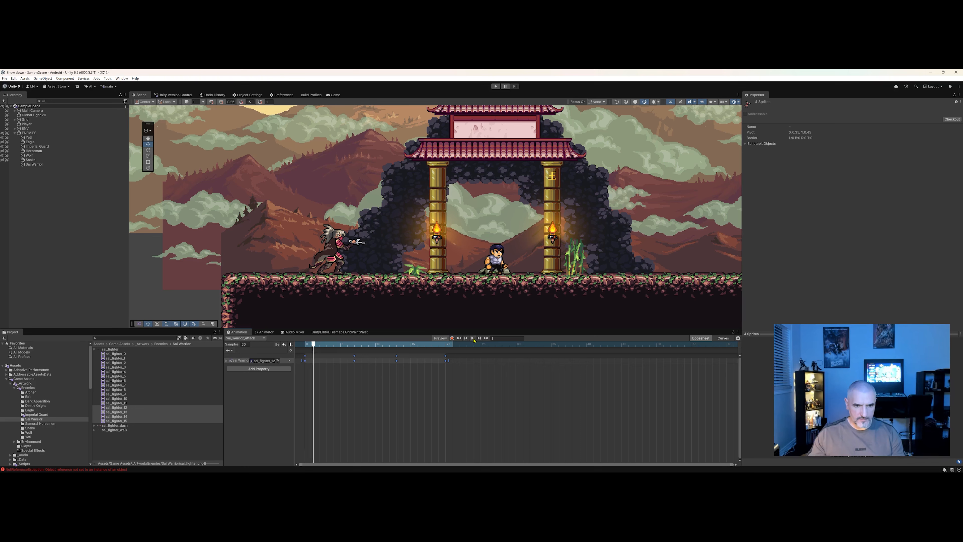
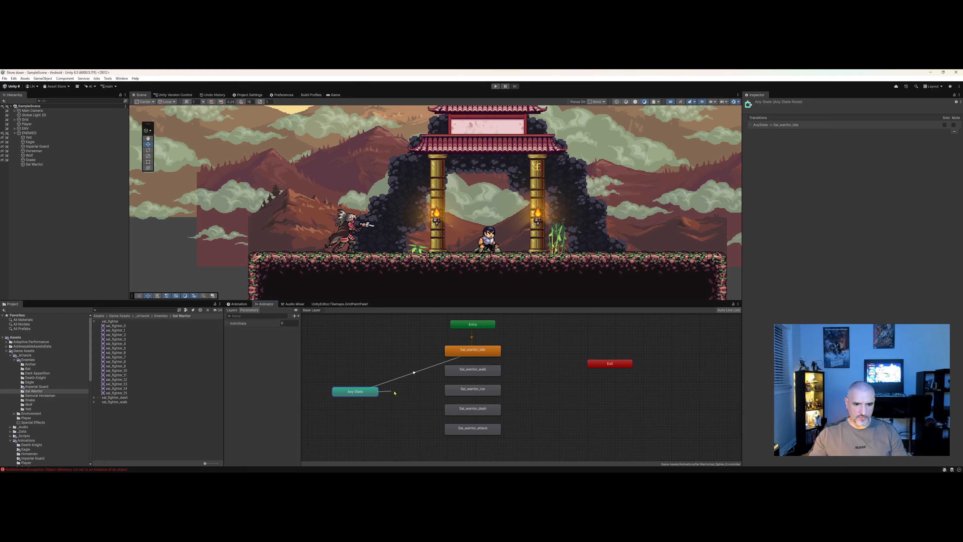
Create transitions from Any State to the Sal_warrior_walk, run, dash and attack states.
click(467, 370)
right_click(369, 391)
click(390, 393)
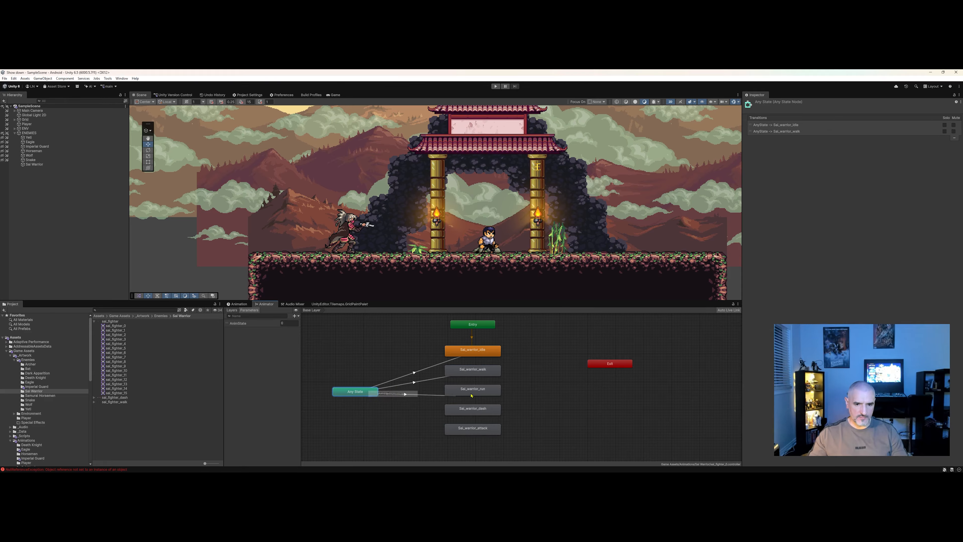
click(473, 389)
right_click(366, 391)
click(383, 393)
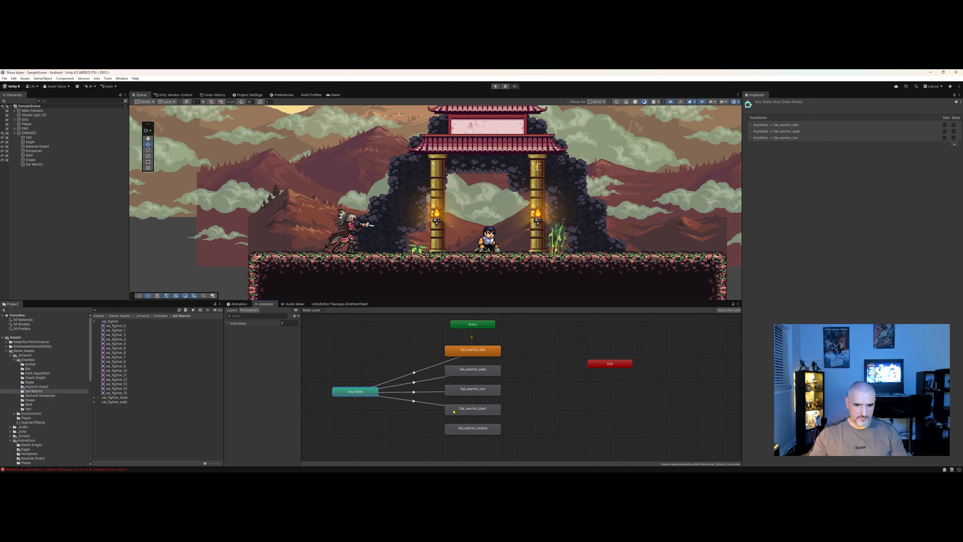
click(472, 409)
right_click(367, 391)
click(389, 394)
click(457, 433)
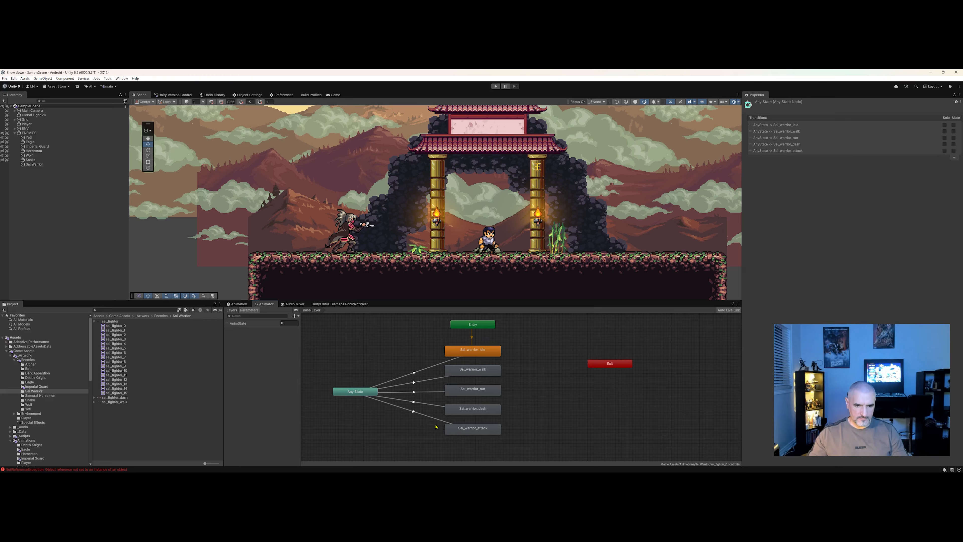
On the Any State to Sal_warrior_idle transition, turn off Fixed Duration and set the transition duration to 0.
click(414, 374)
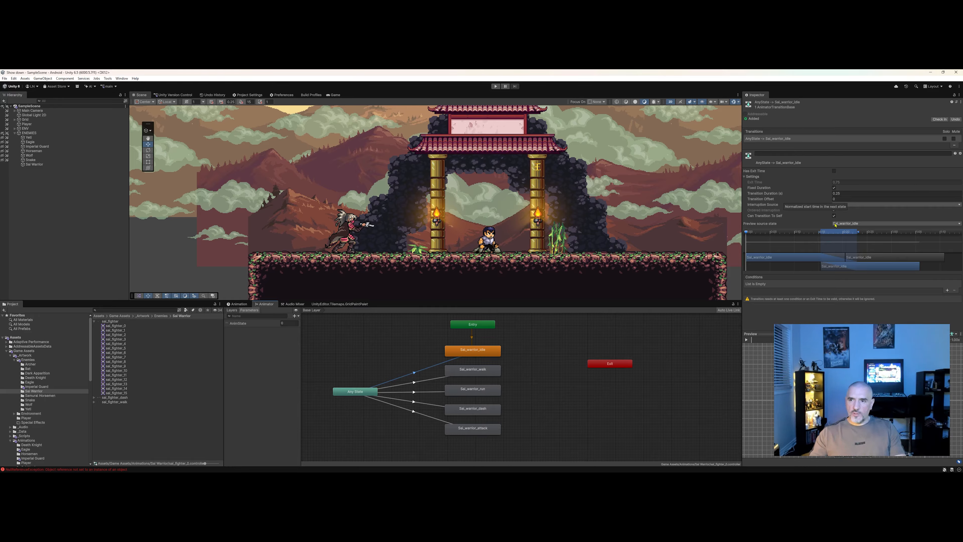
click(834, 188)
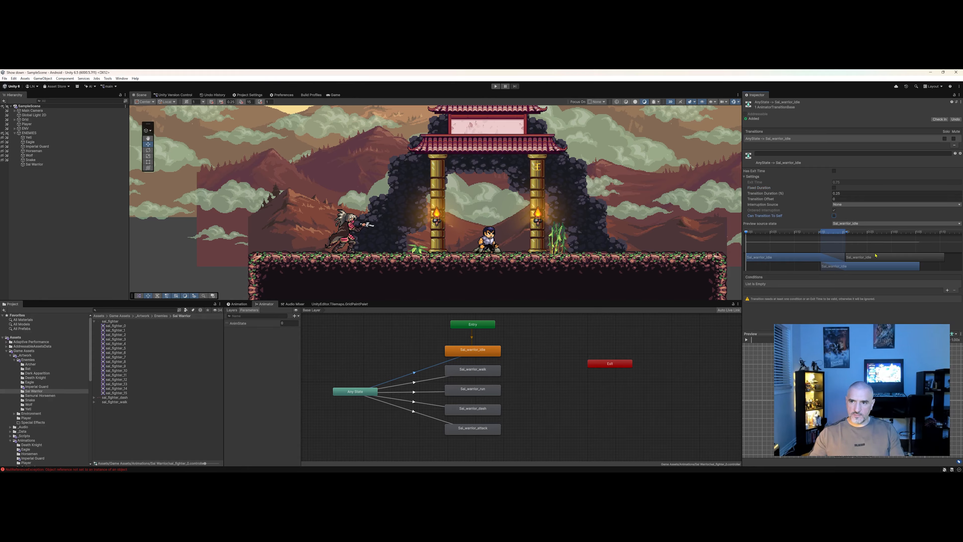
click(873, 193)
text(0)
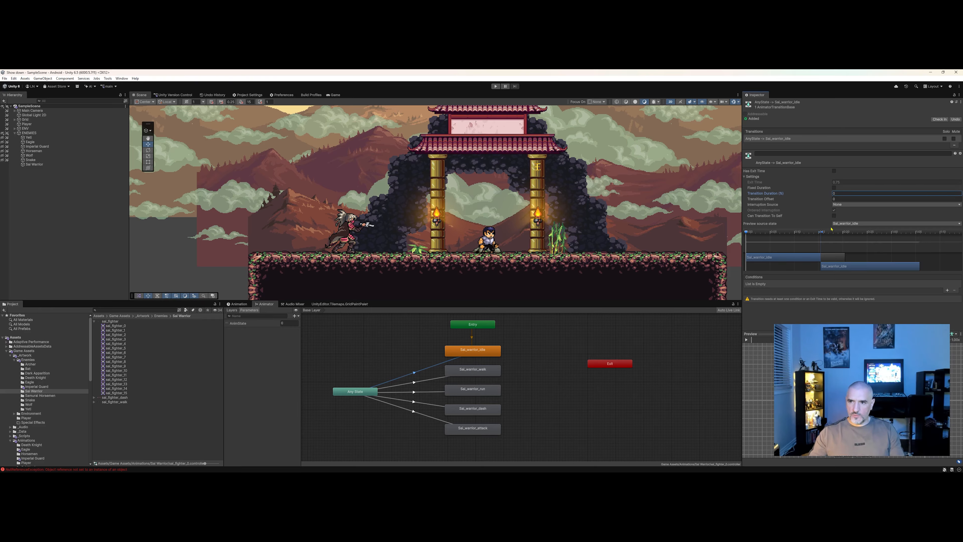
Try a 0.25 transition duration on the idle transition, then set it back to 0.
drag(786, 245, 793, 247)
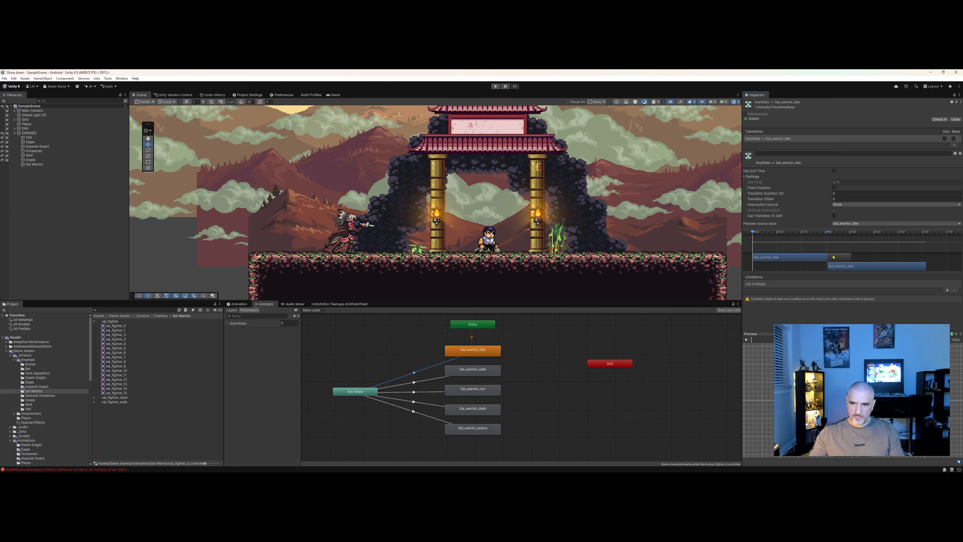
click(843, 193)
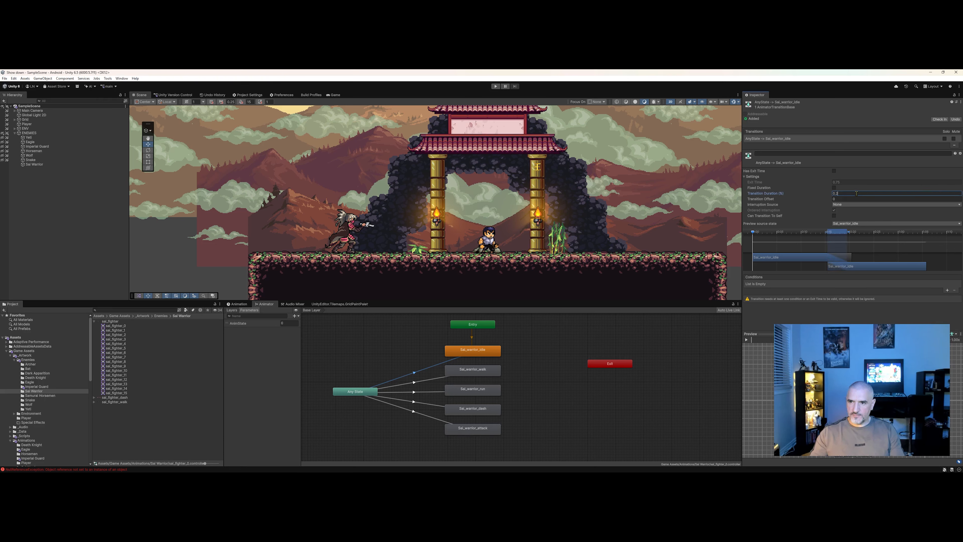
text(0.25)
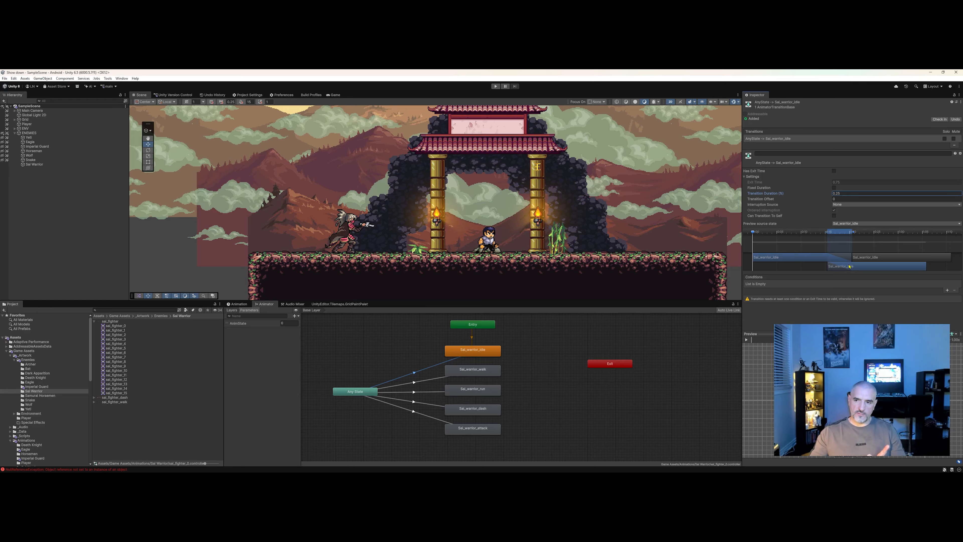
click(856, 194)
text(0)
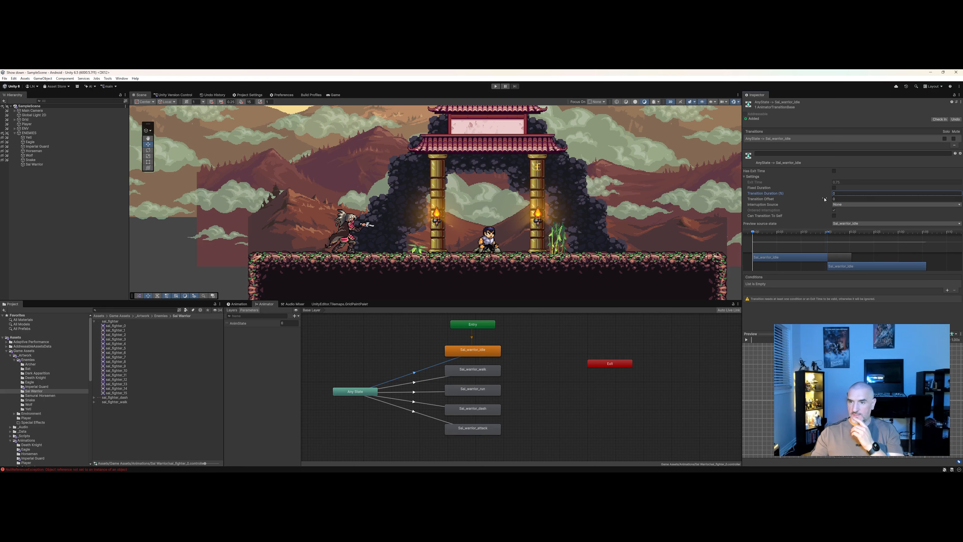
click(834, 199)
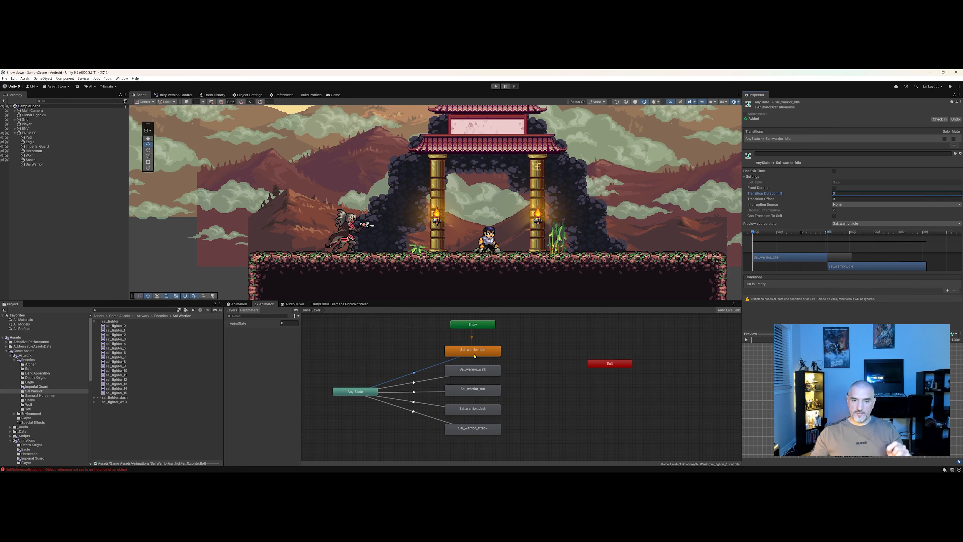
Add a condition to the idle transition: AnimState Equals 0.
click(948, 291)
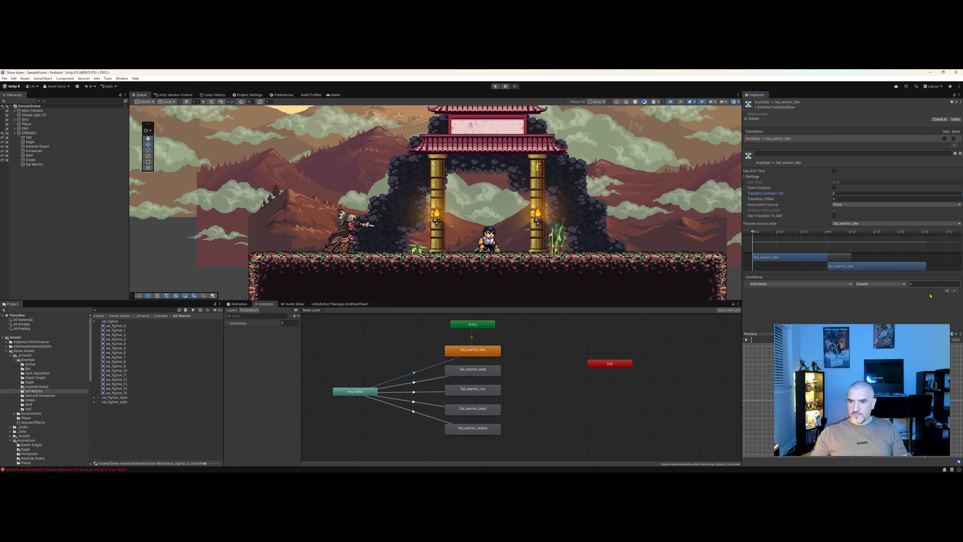
click(873, 284)
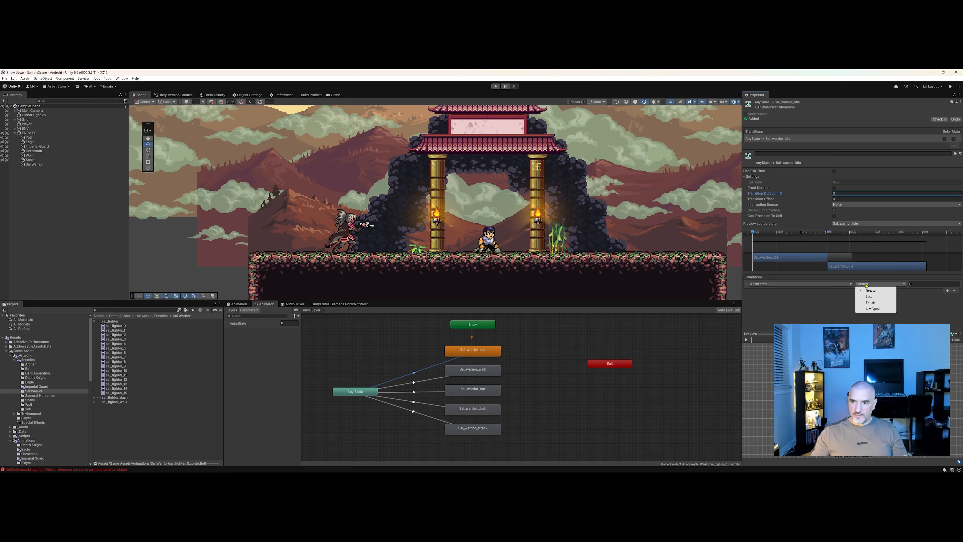
click(869, 303)
click(922, 284)
click(759, 293)
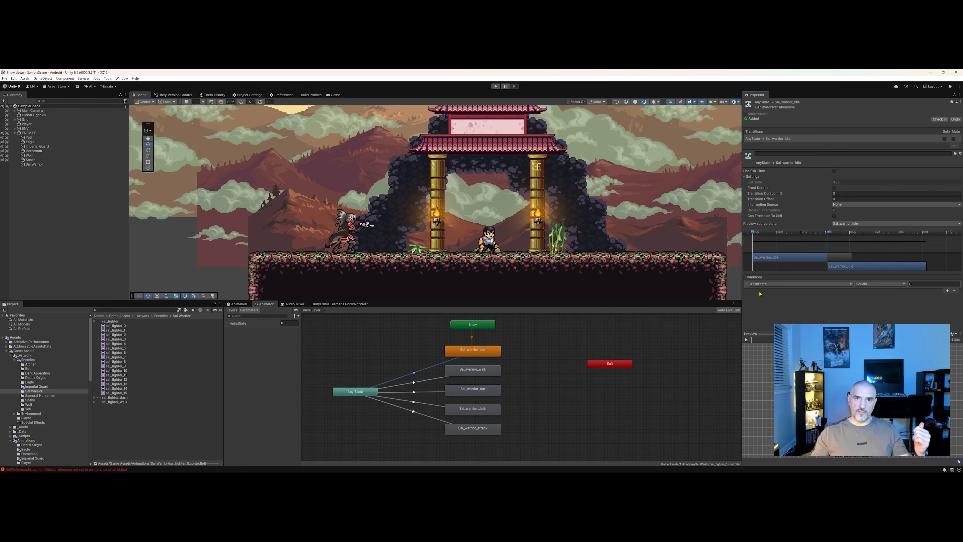
click(294, 316)
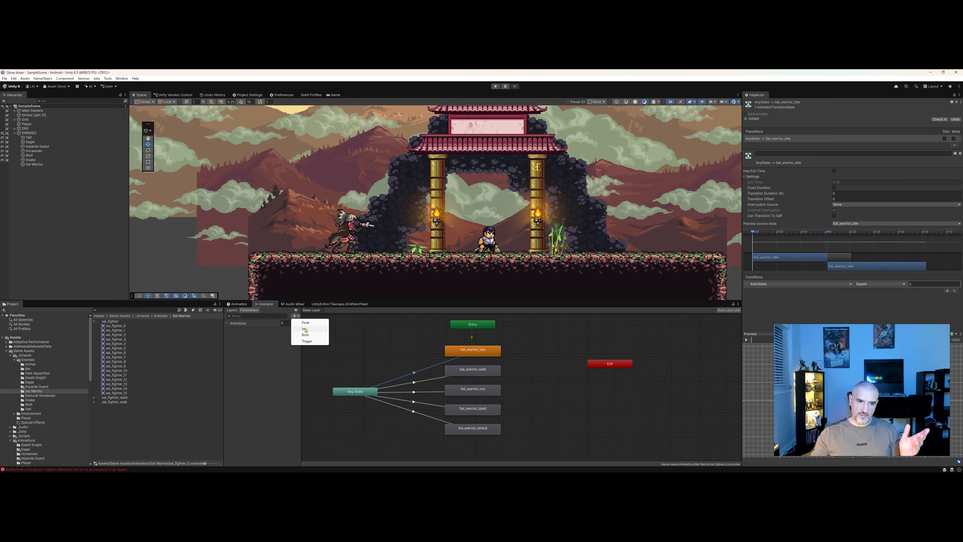
click(264, 339)
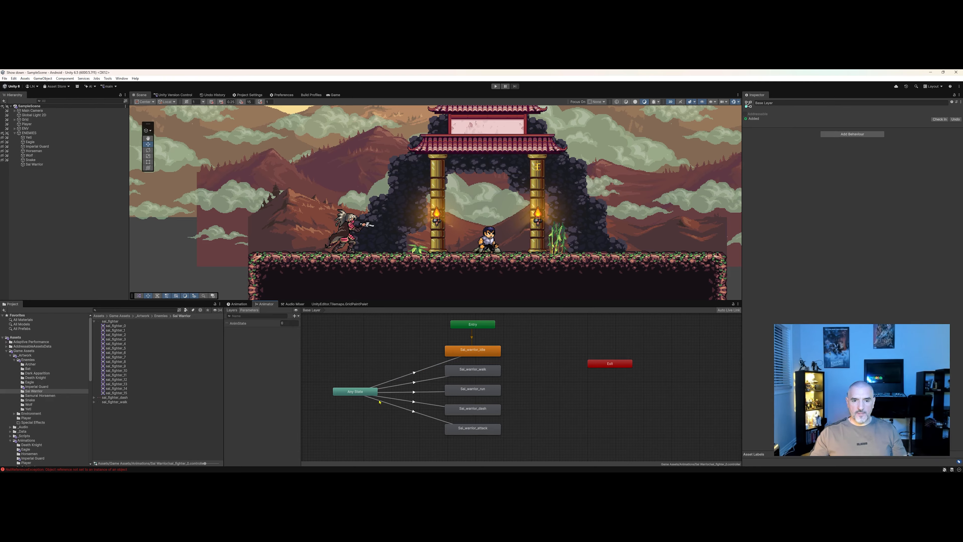
click(398, 378)
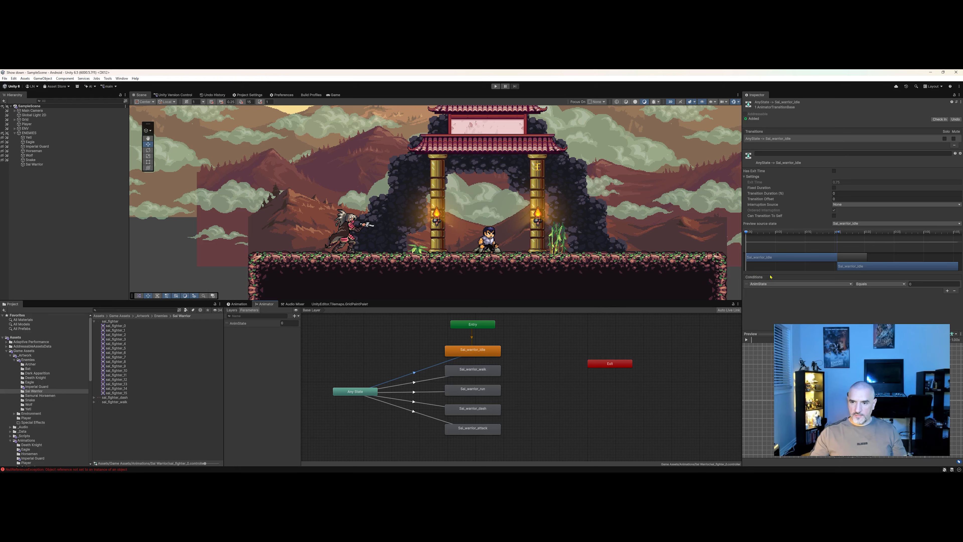
click(919, 283)
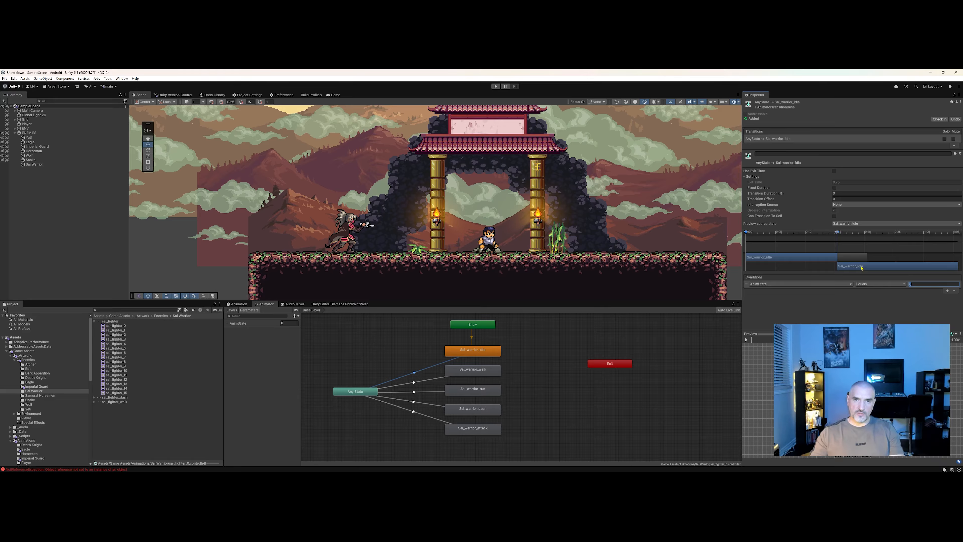
On the Any State to Sal_warrior_walk transition, turn off Fixed Duration and Can Transition To Self, with duration 0.
click(414, 383)
click(834, 188)
click(848, 193)
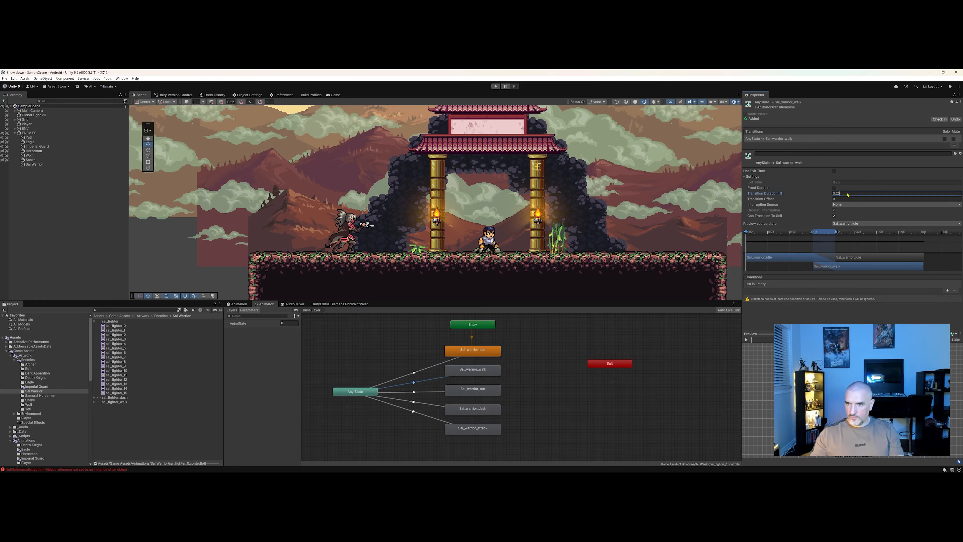
text(0)
click(834, 215)
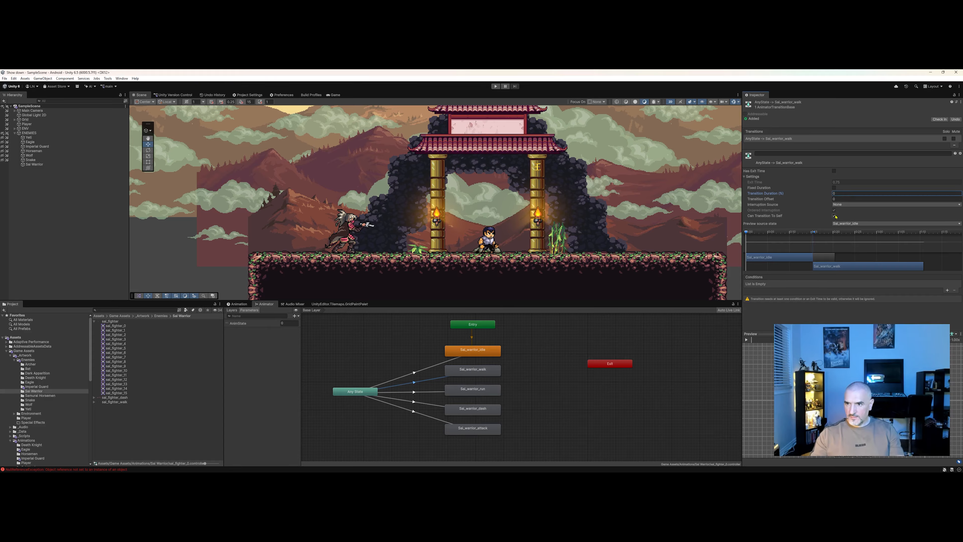
Add a condition to the walk transition: AnimState Equals 1.
click(947, 290)
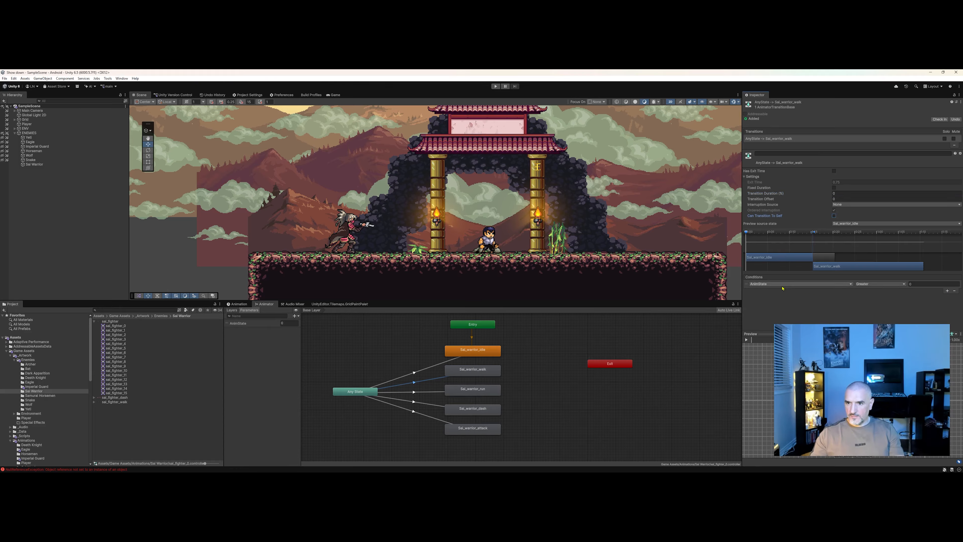
click(868, 284)
click(873, 300)
click(918, 284)
click(828, 318)
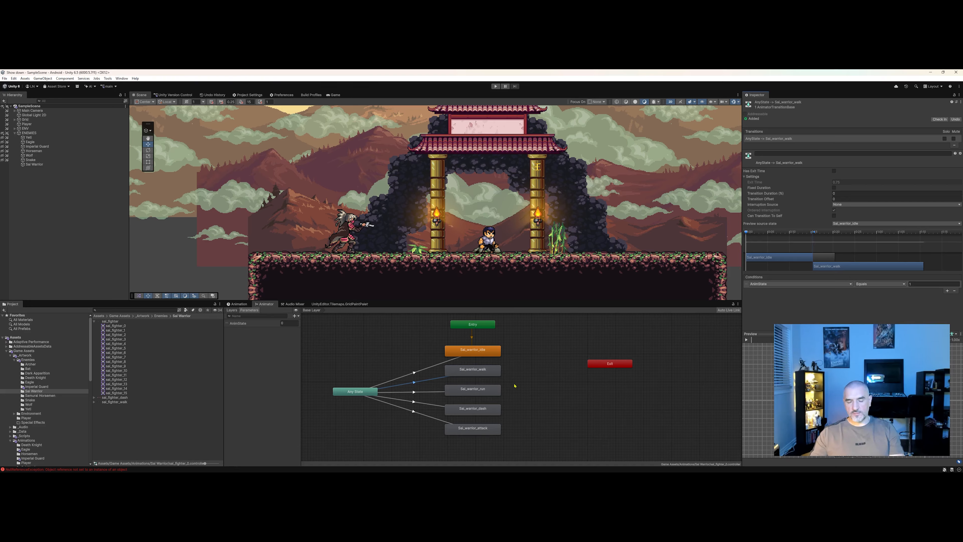
On the Any State to Sal_warrior_run transition, turn off Fixed Duration and set the transition duration to 0.
click(414, 392)
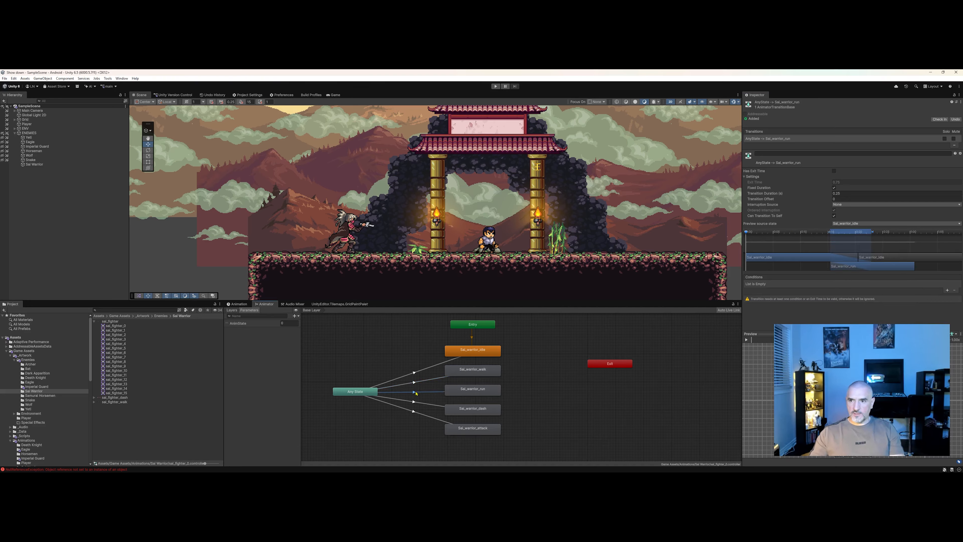
click(834, 187)
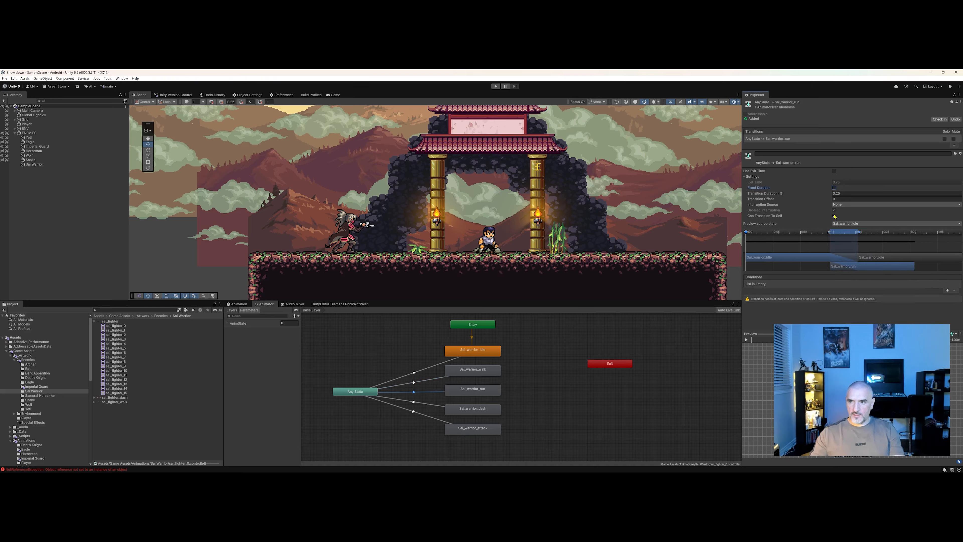
click(848, 193)
text(0)
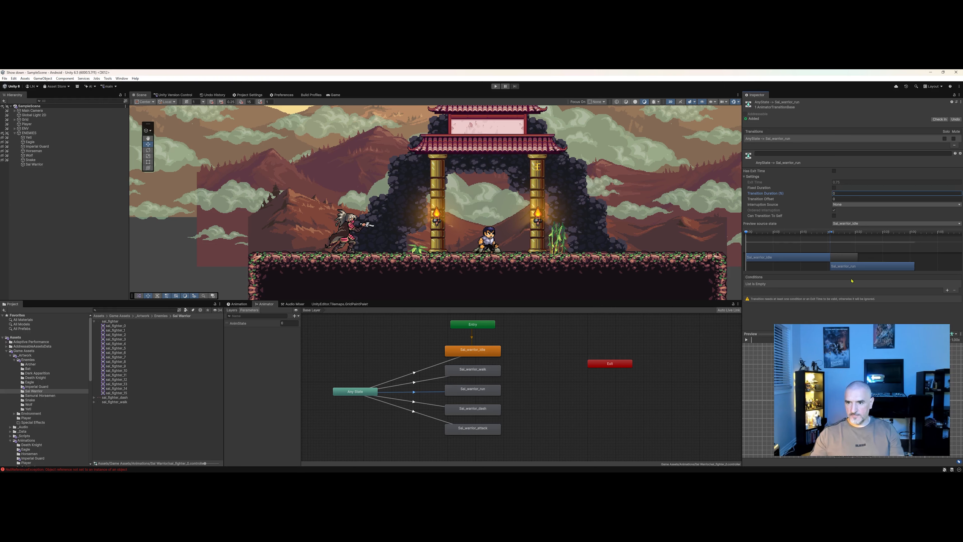
Add a condition to the run transition: AnimState Equals 2.
click(947, 290)
click(871, 284)
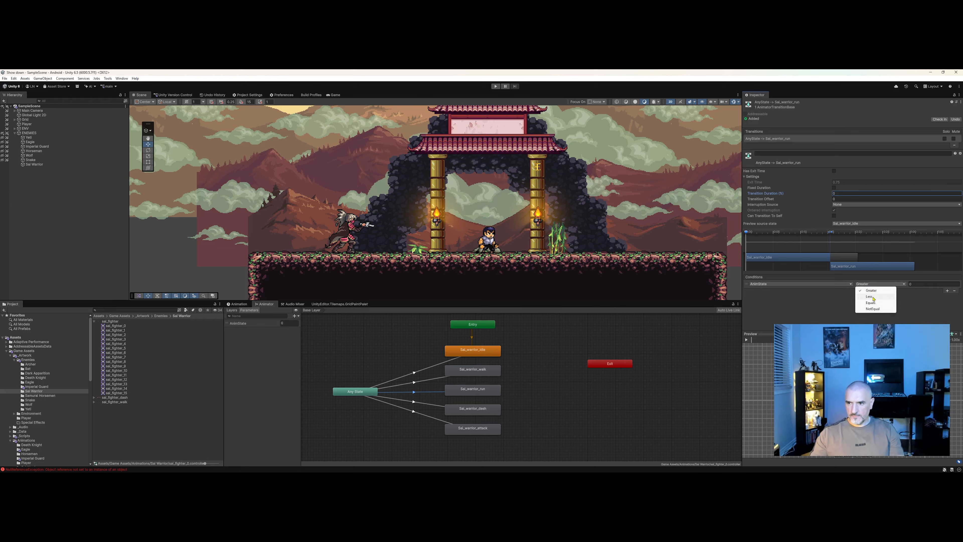
click(876, 302)
click(948, 284)
text(2)
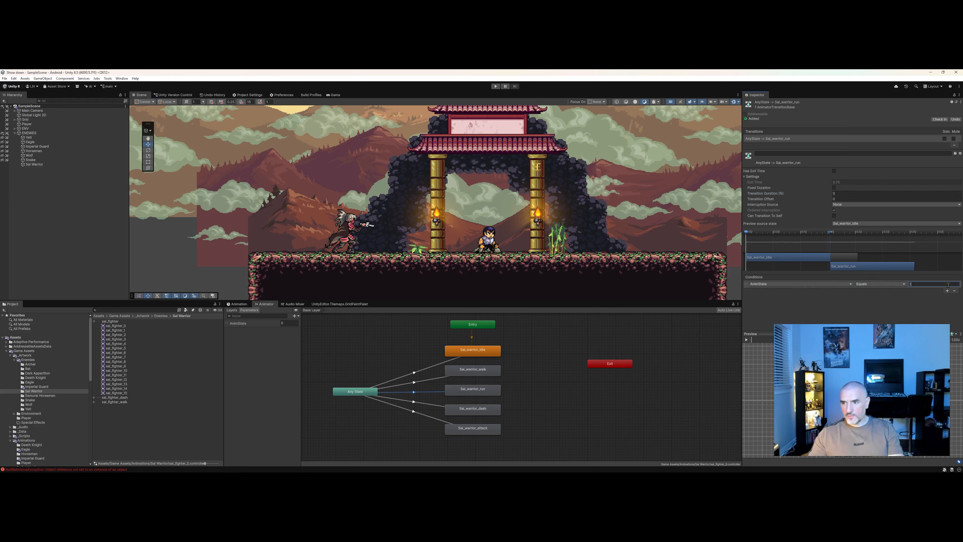
On the Any State to Sal_warrior_dash transition, turn off Fixed Duration and Can Transition To Self, with duration 0.
click(421, 403)
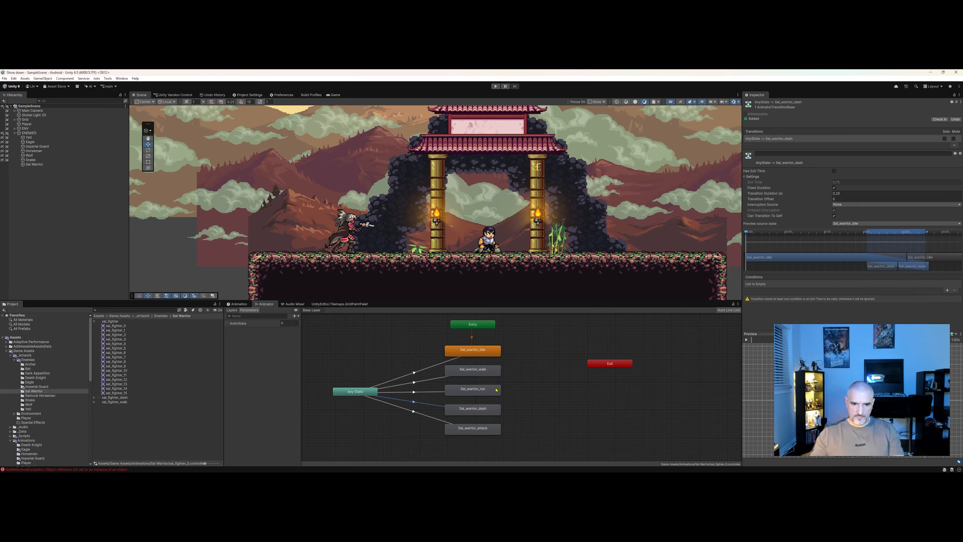
click(834, 187)
click(835, 216)
click(872, 193)
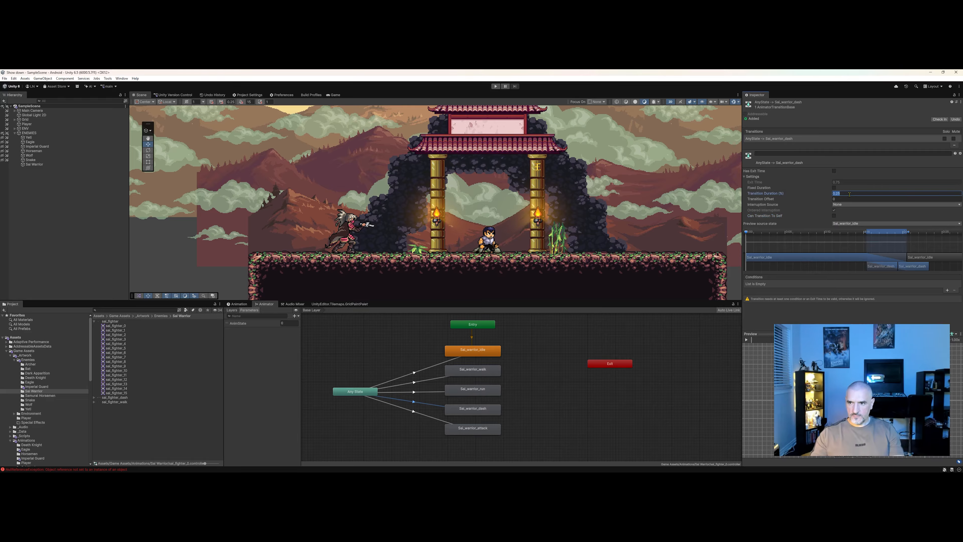
text(0)
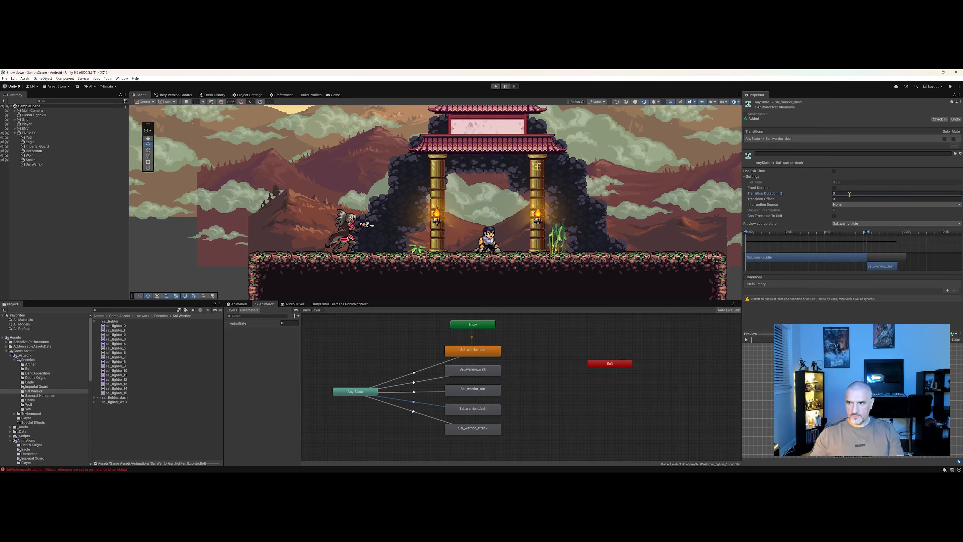
Add a condition to the dash transition: AnimState Equals 3.
click(947, 290)
click(880, 283)
click(873, 302)
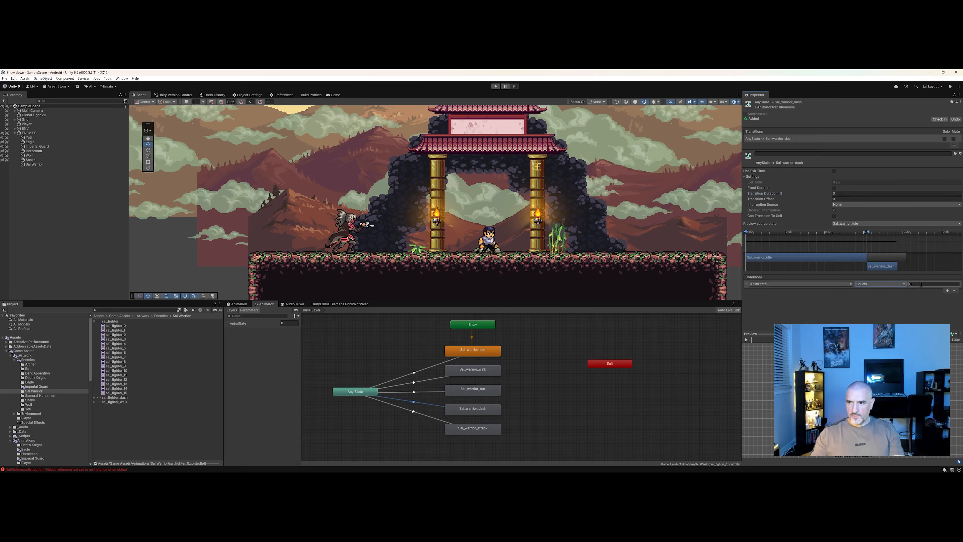
click(922, 285)
text(3)
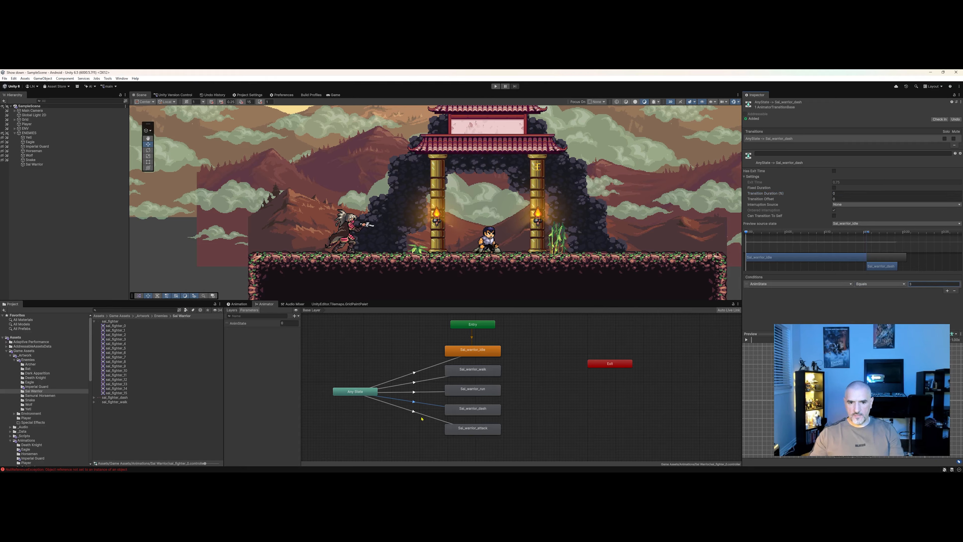
On the Any State to Sal_warrior_attack transition, turn off Fixed Duration and Can Transition To Self, with duration 0.
click(416, 412)
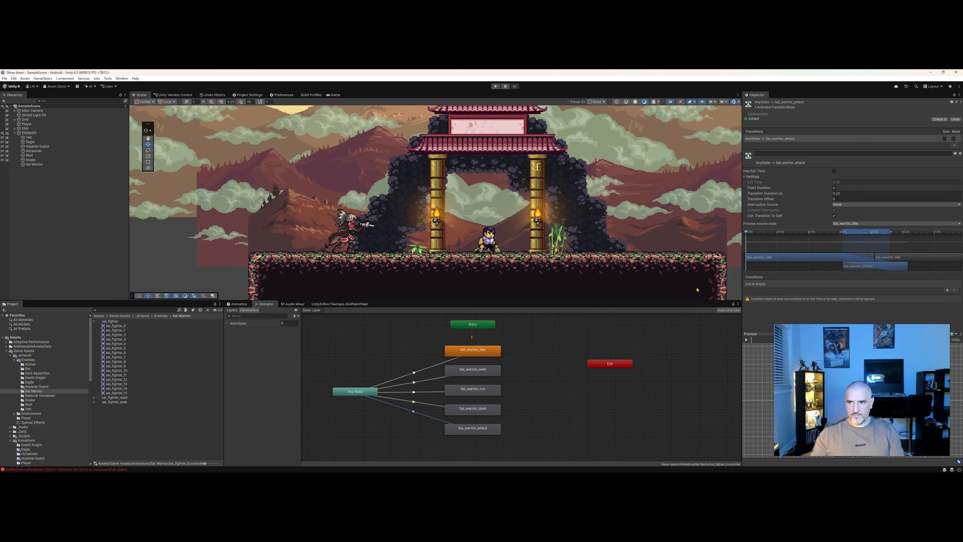
click(834, 188)
click(847, 193)
text(0)
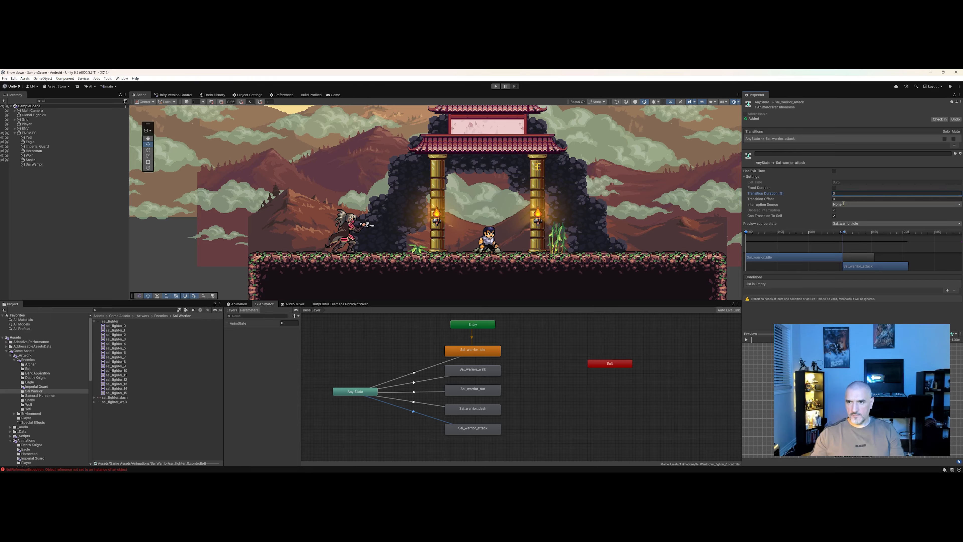
click(835, 216)
Add a condition to the attack transition: AnimState Equals 4.
click(947, 290)
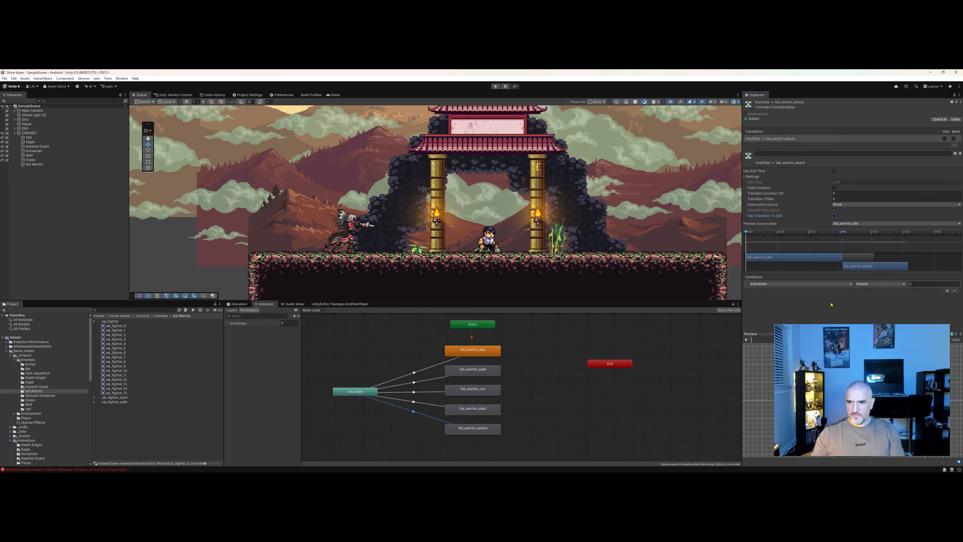
click(873, 289)
click(869, 303)
click(923, 283)
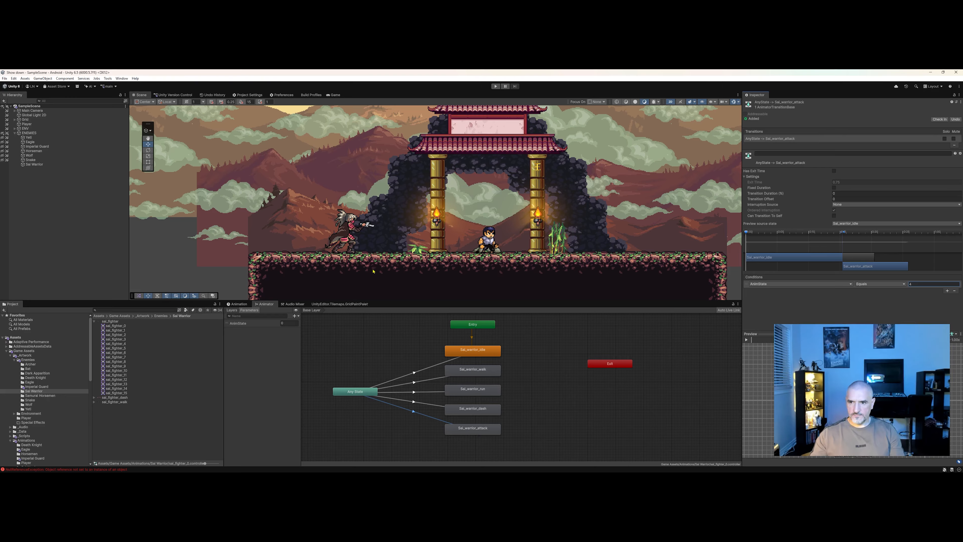
Rearrange the Entry, Any State and Exit nodes in the animator graph.
middle_drag(428, 390, 456, 395)
click(446, 388)
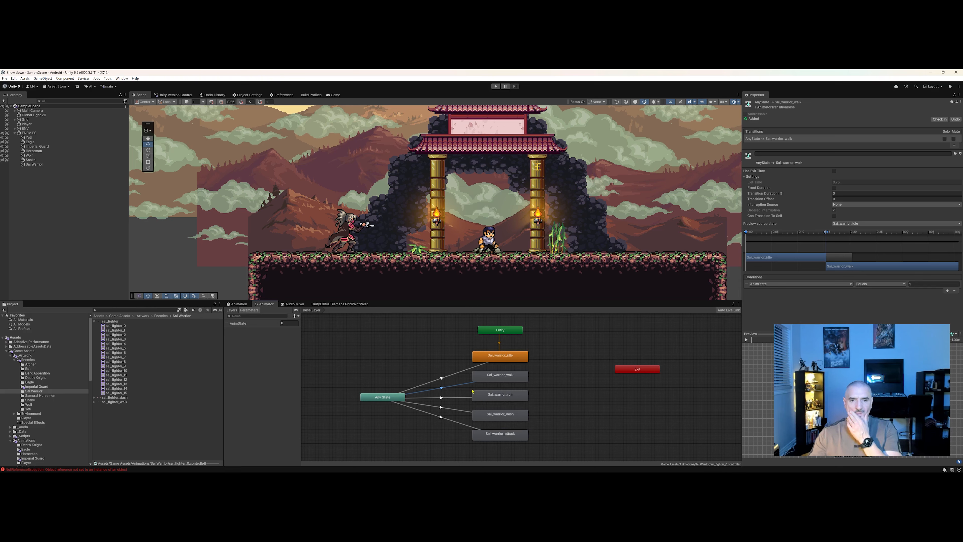
middle_drag(567, 399, 563, 399)
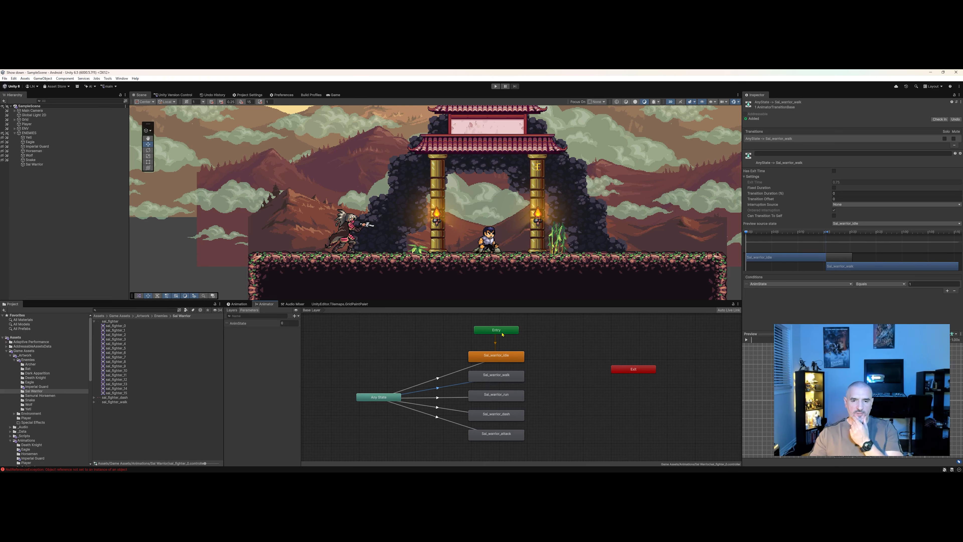
drag(497, 331, 496, 332)
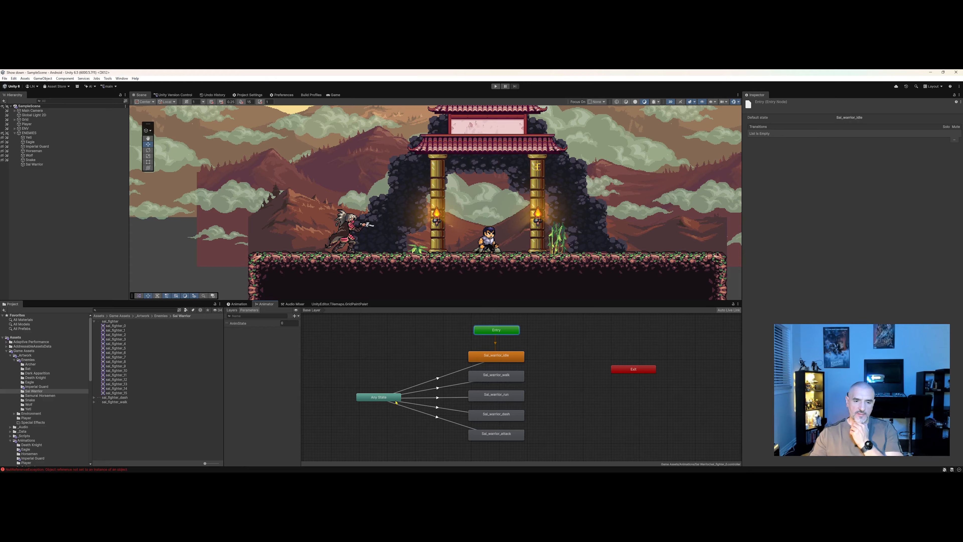
drag(396, 401, 389, 393)
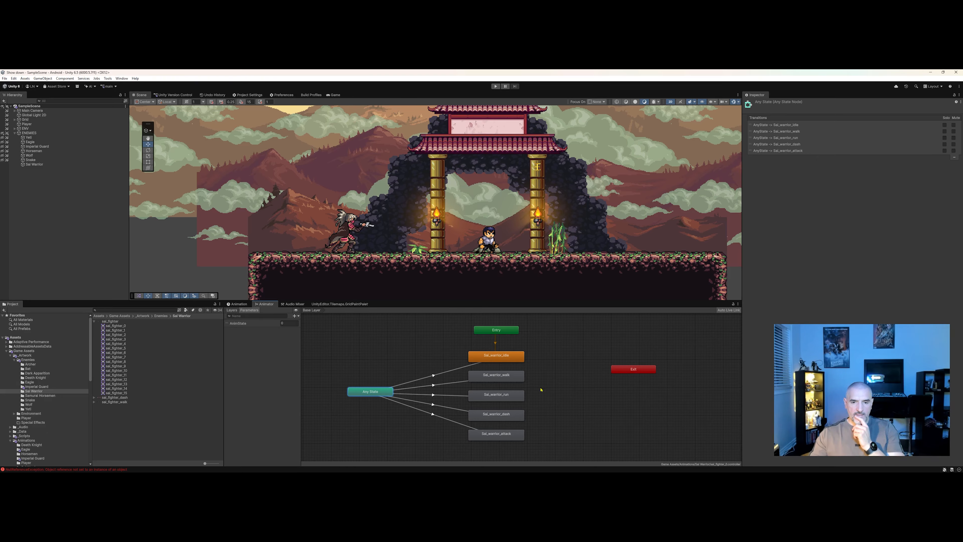
drag(639, 371, 619, 362)
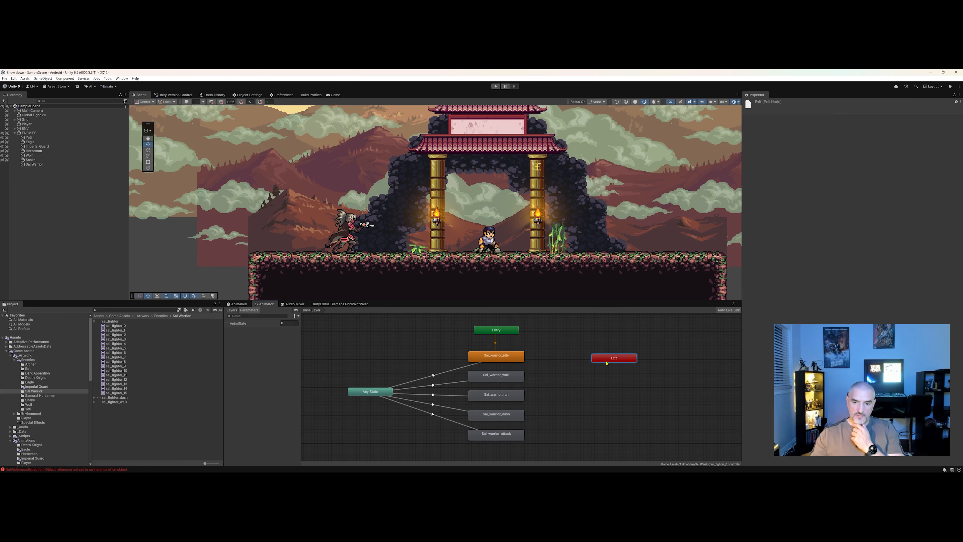
right_click(606, 361)
click(580, 363)
click(612, 358)
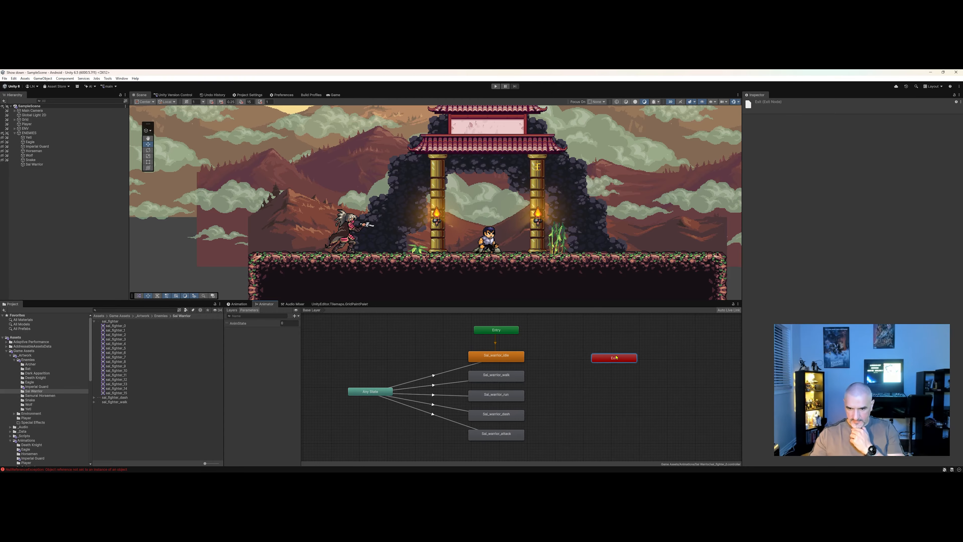
right_click(612, 358)
mouse_move(636, 363)
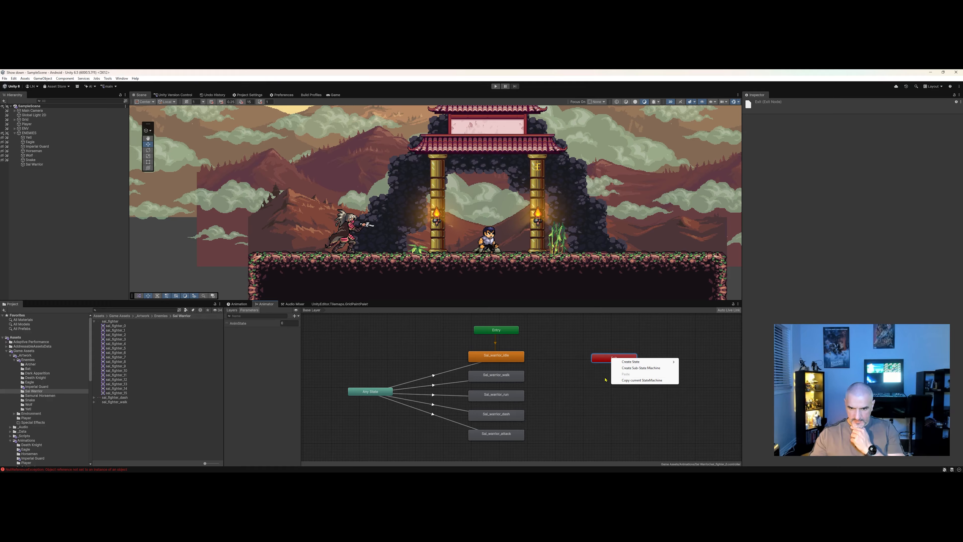
click(612, 370)
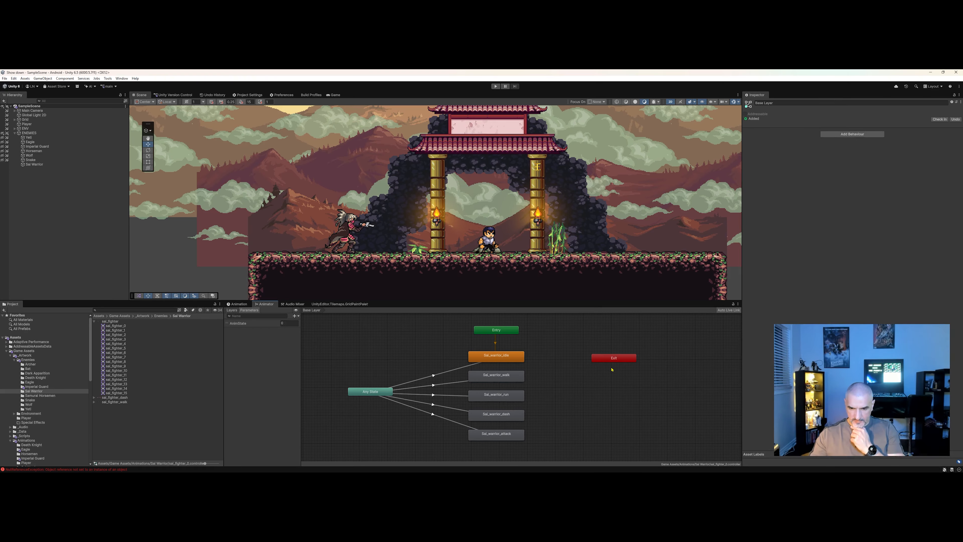
right_click(516, 433)
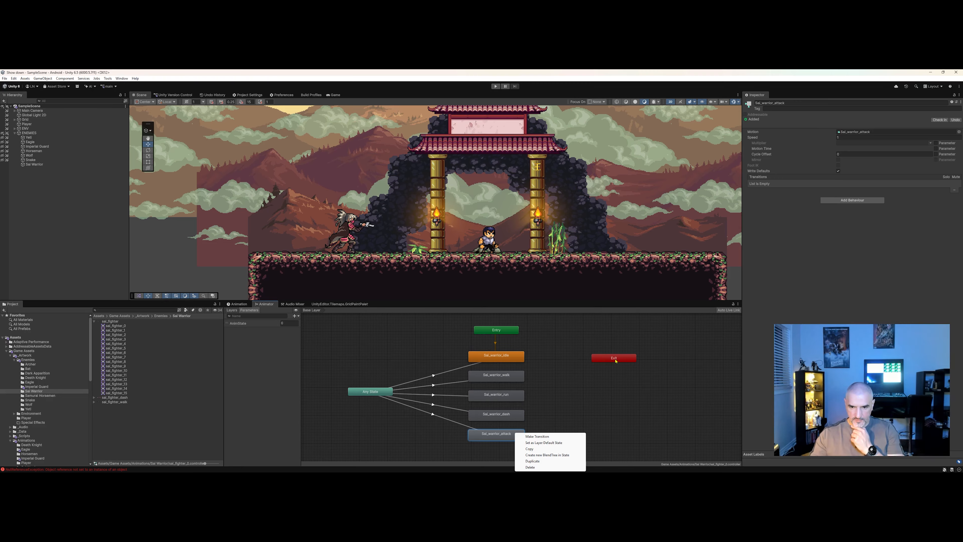
click(626, 377)
Move the Exit node lower in the animator graph.
mouse_move(613, 358)
mouse_down()
mouse_move(596, 386)
mouse_move(612, 374)
mouse_up()
middle_drag(559, 401, 565, 405)
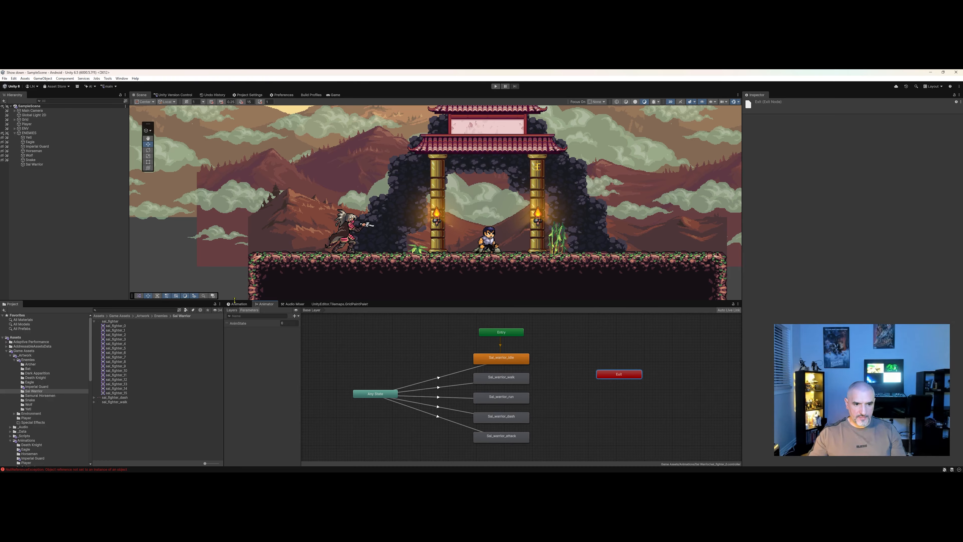
middle_drag(408, 377, 411, 379)
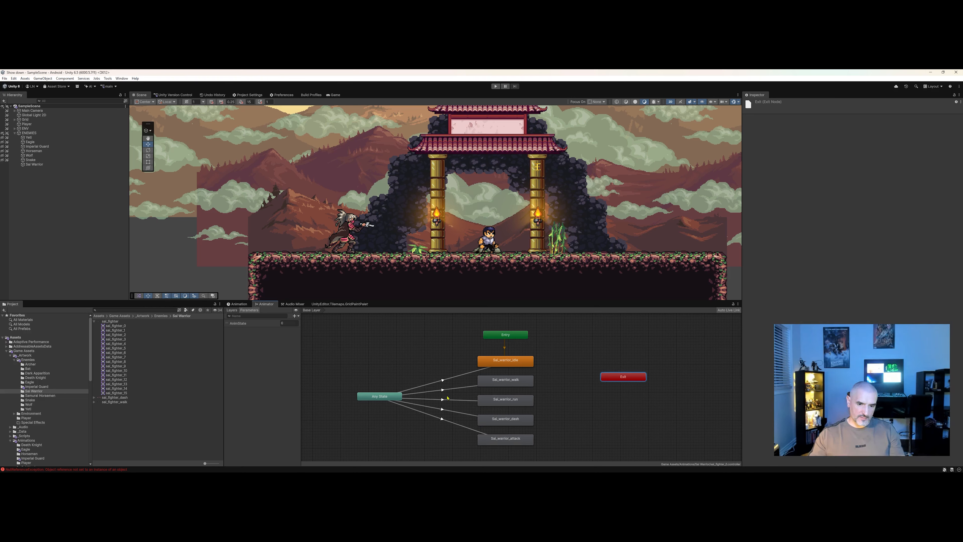
Select the Sal Warrior object and preview its animation clip playing.
click(246, 305)
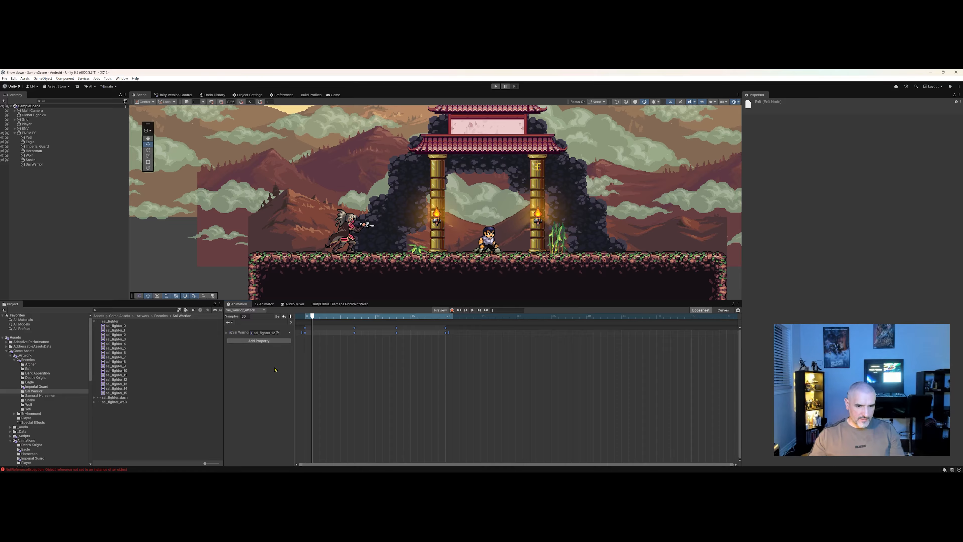
click(265, 304)
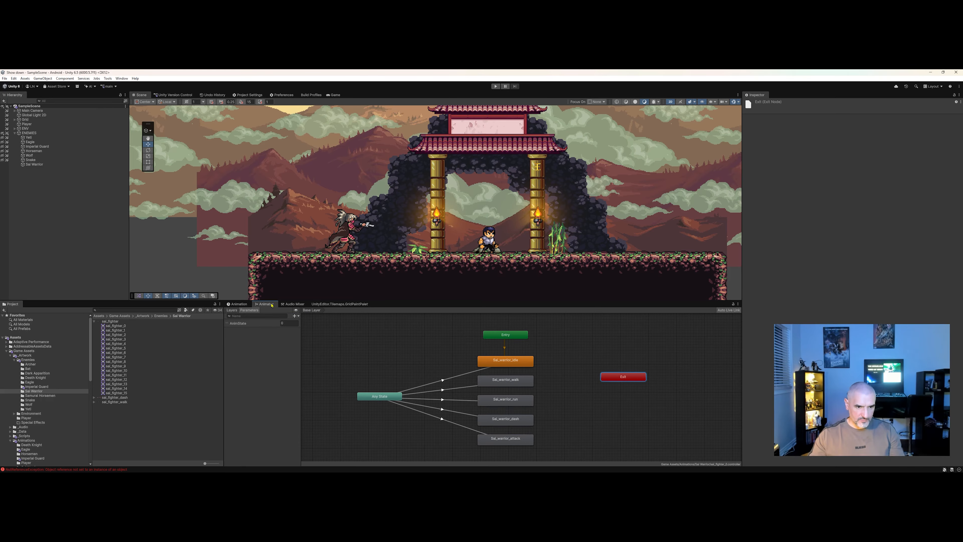
click(239, 304)
click(36, 165)
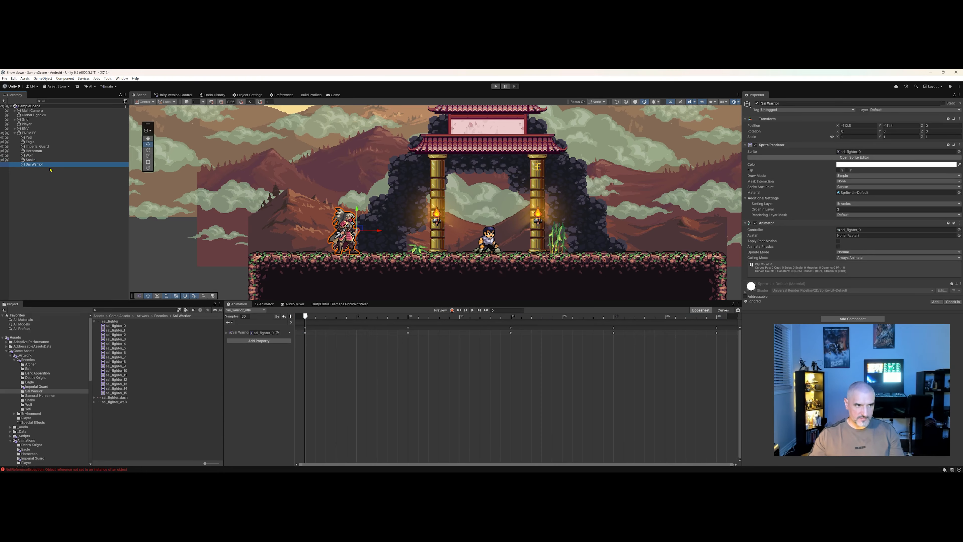
click(473, 310)
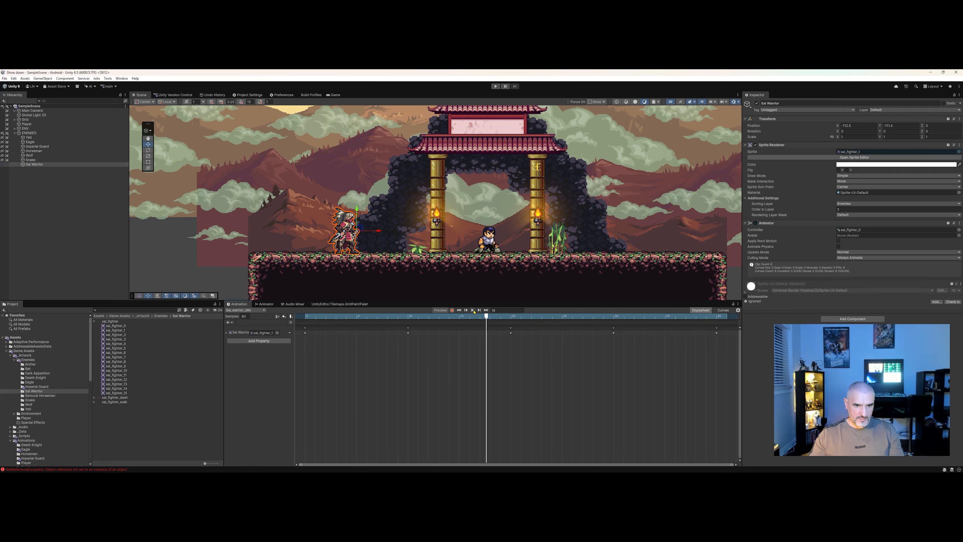
Set the AnimState parameter's value to 1.
click(265, 304)
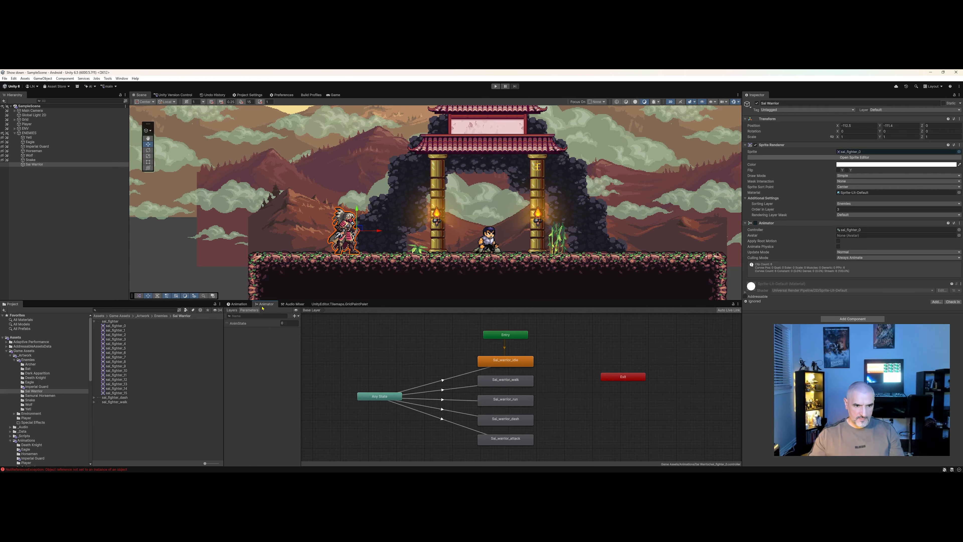
click(239, 304)
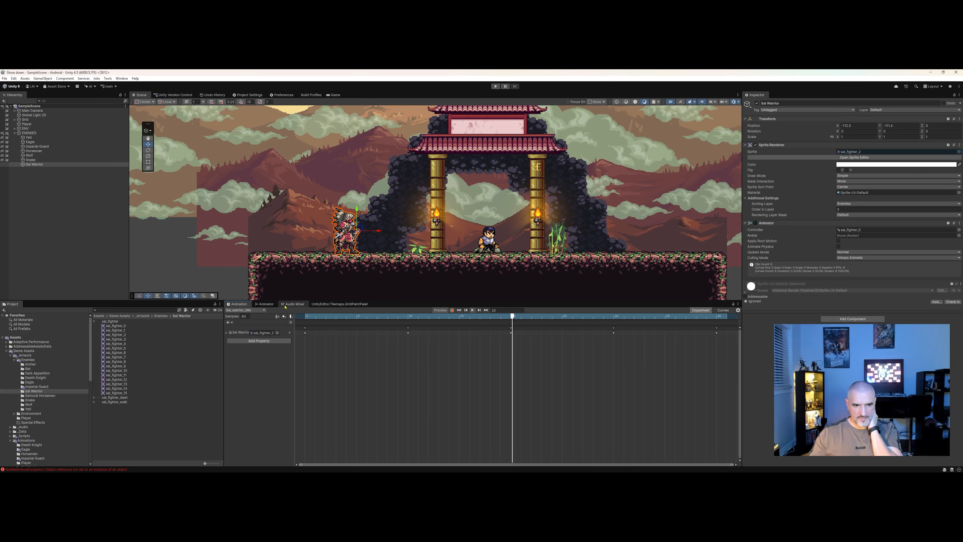
click(270, 305)
click(282, 323)
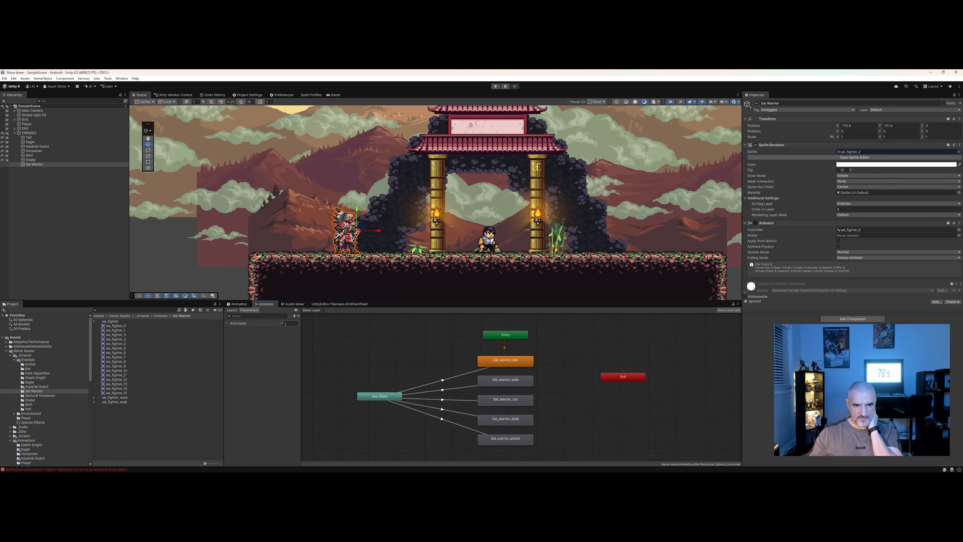
text(1)
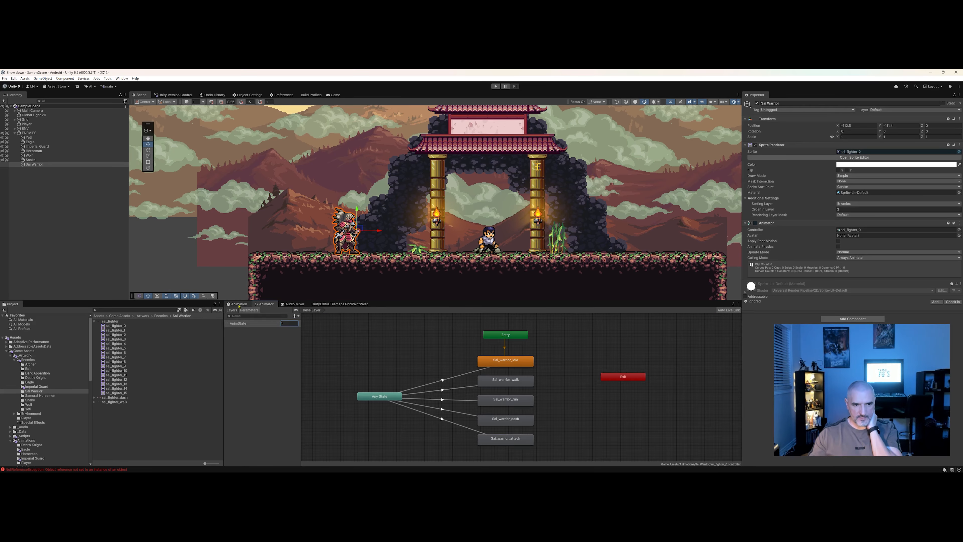
Set the AnimState parameter back to 0.
click(237, 304)
click(266, 305)
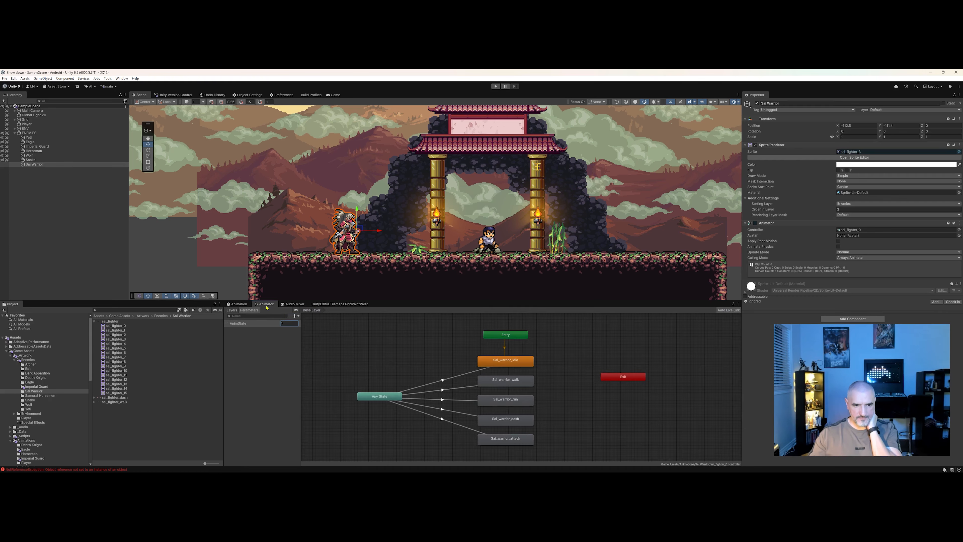
click(238, 305)
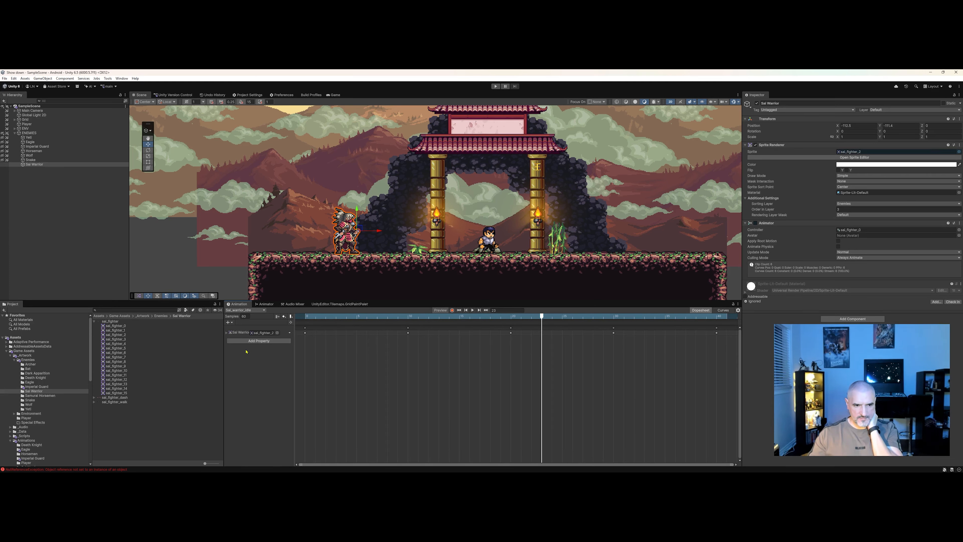
click(266, 304)
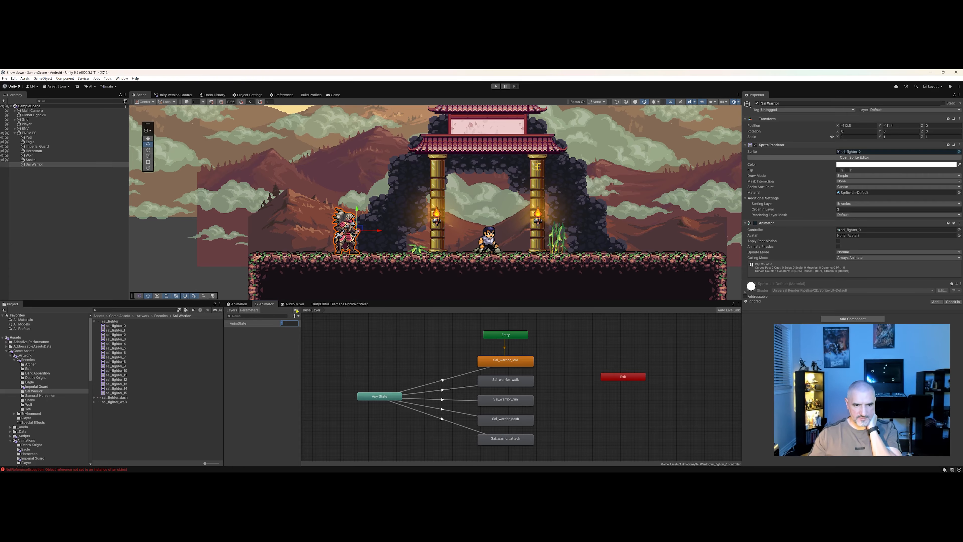
text(0)
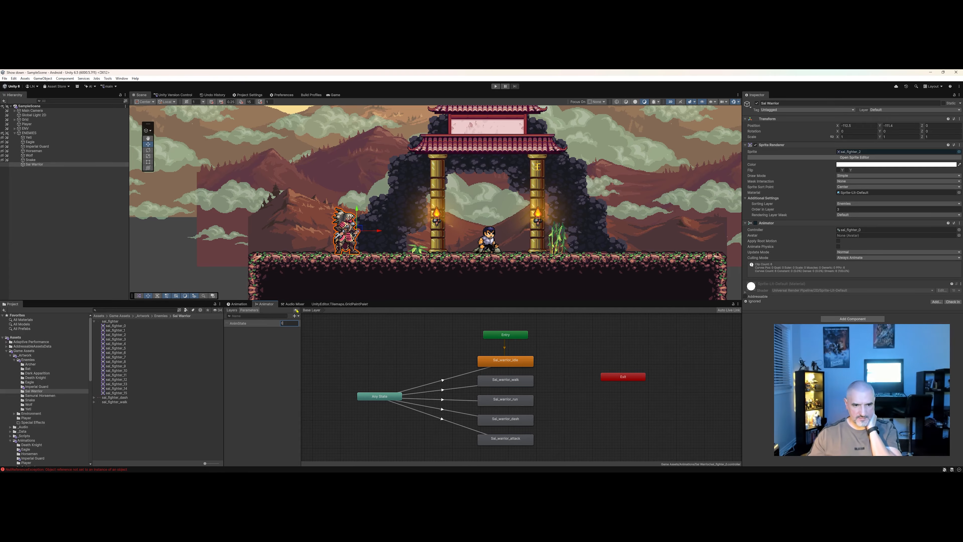
Save the scene.
click(239, 304)
click(4, 78)
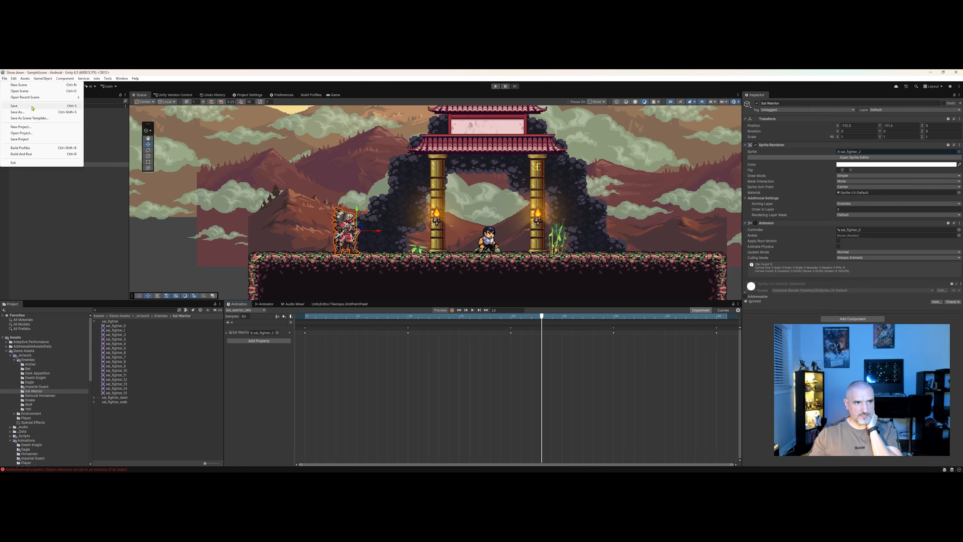
click(32, 107)
Enter Play mode and enlarge the Game view.
click(496, 86)
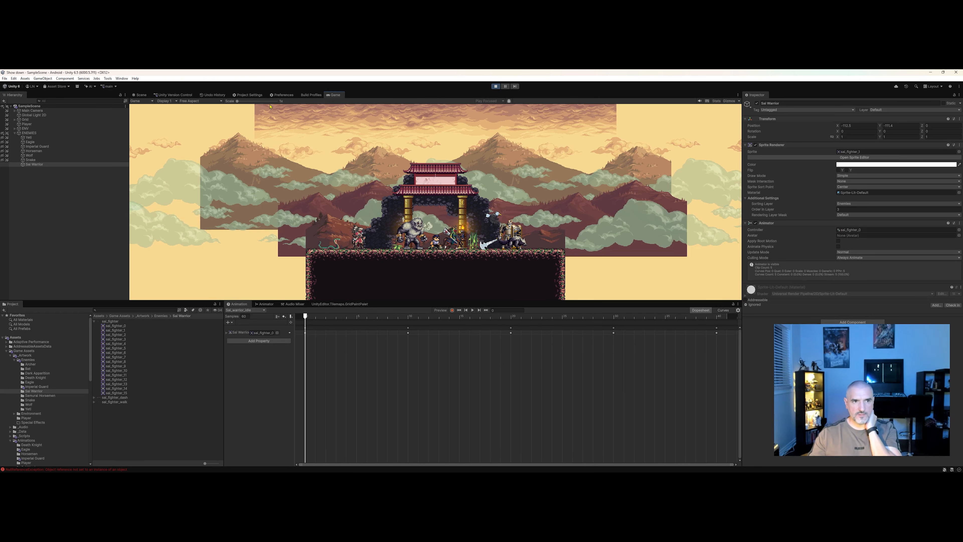
drag(239, 102, 253, 101)
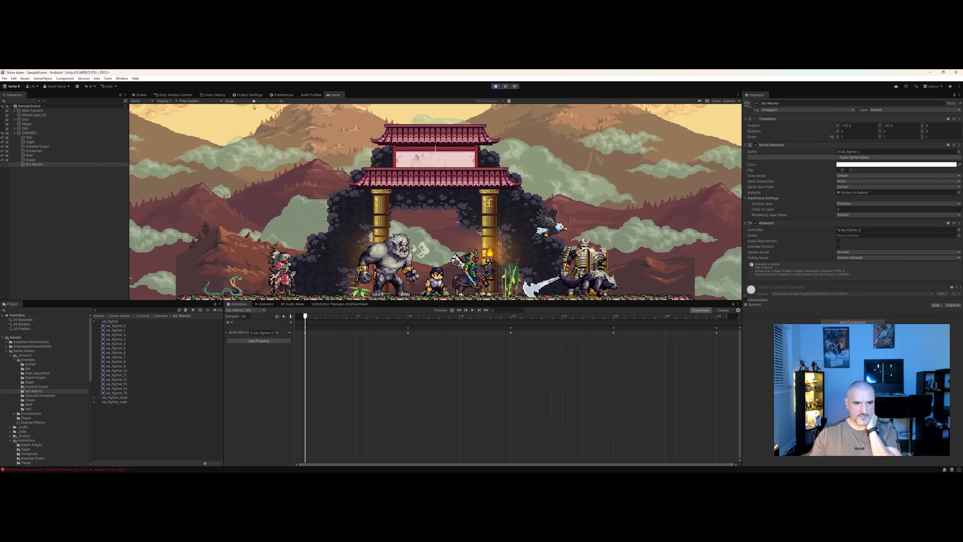
drag(374, 301, 373, 324)
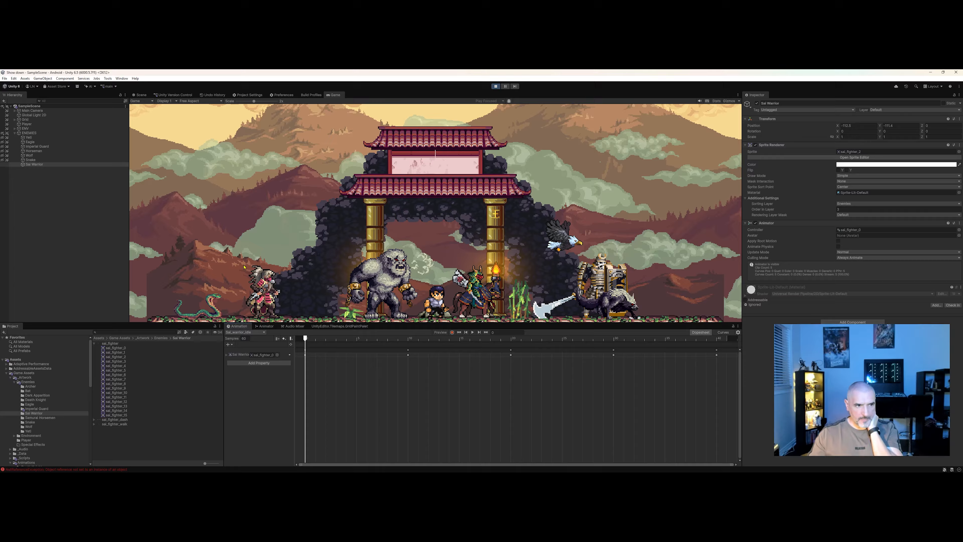
Select Sal Warrior and set AnimState to 1 to test the walk animation in Play mode.
click(36, 166)
click(265, 326)
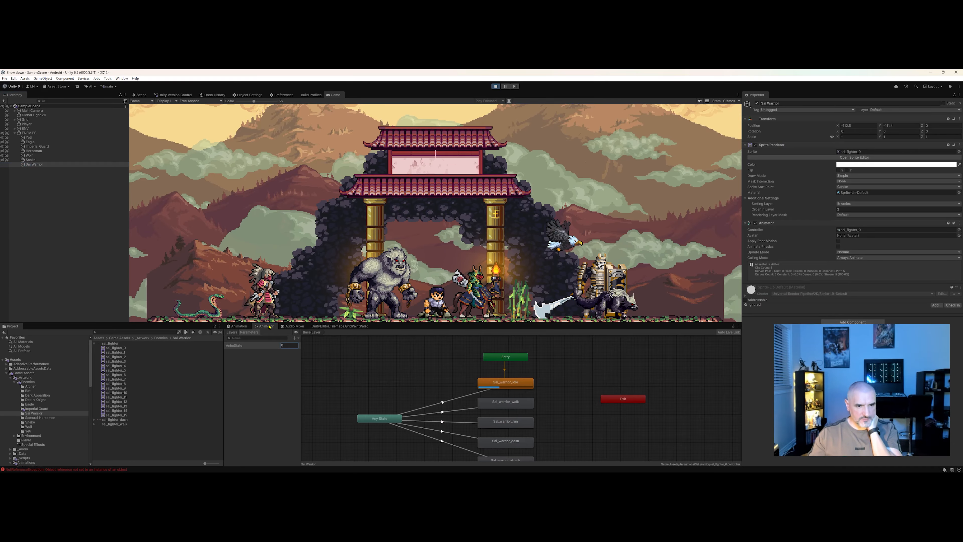
text(1)
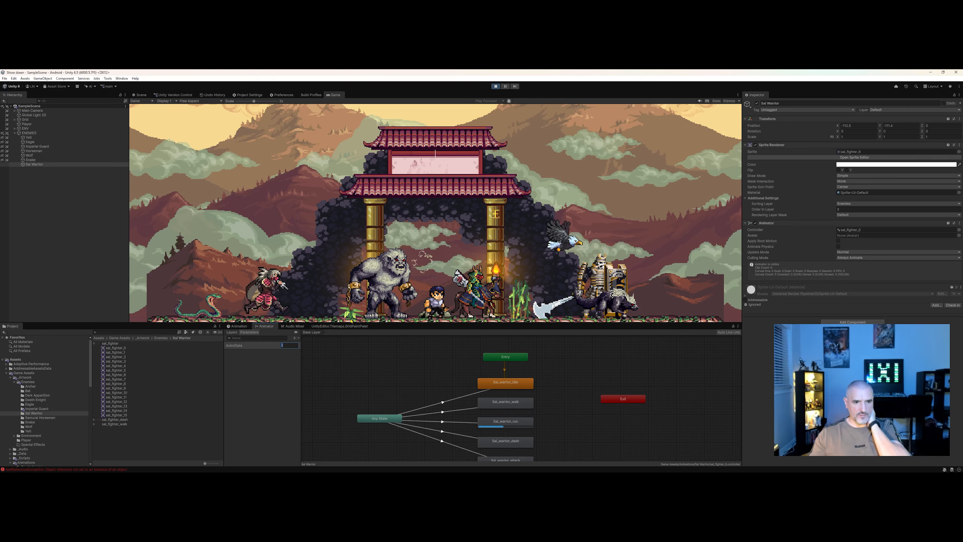
Set AnimState to 3 to test the dash animation in Play mode.
click(289, 346)
text(3)
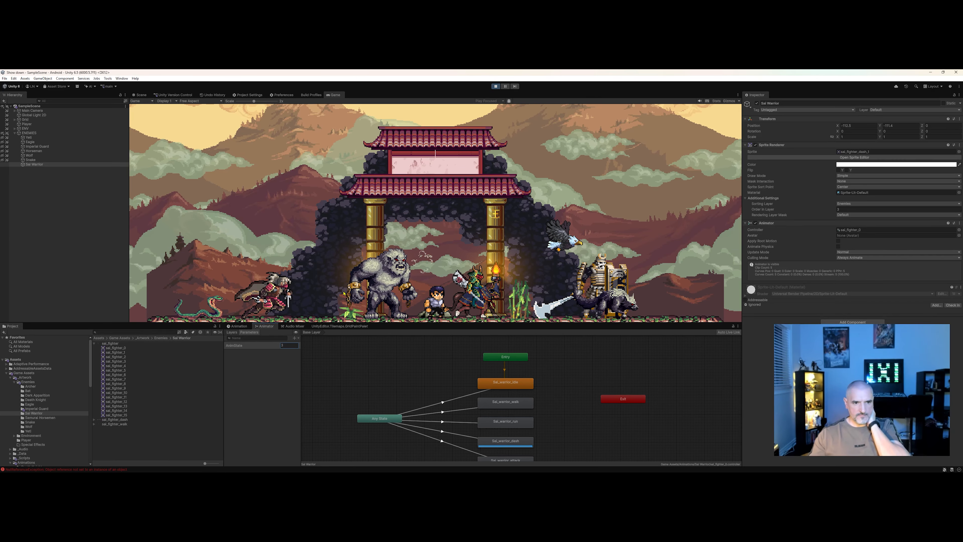
click(264, 340)
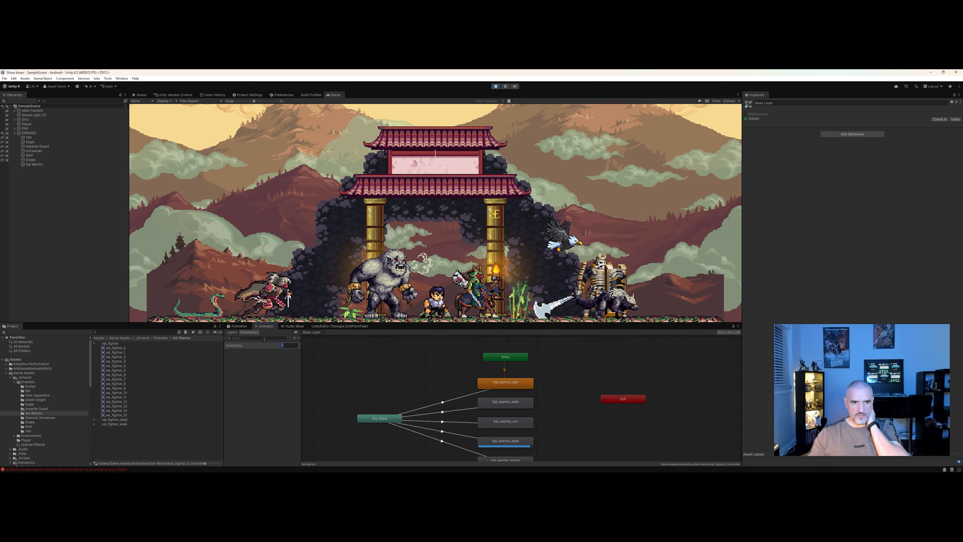
Switch AnimState to trigger the attack animation, then set it back to 0 to return Sal Warrior to idle.
double_click(288, 345)
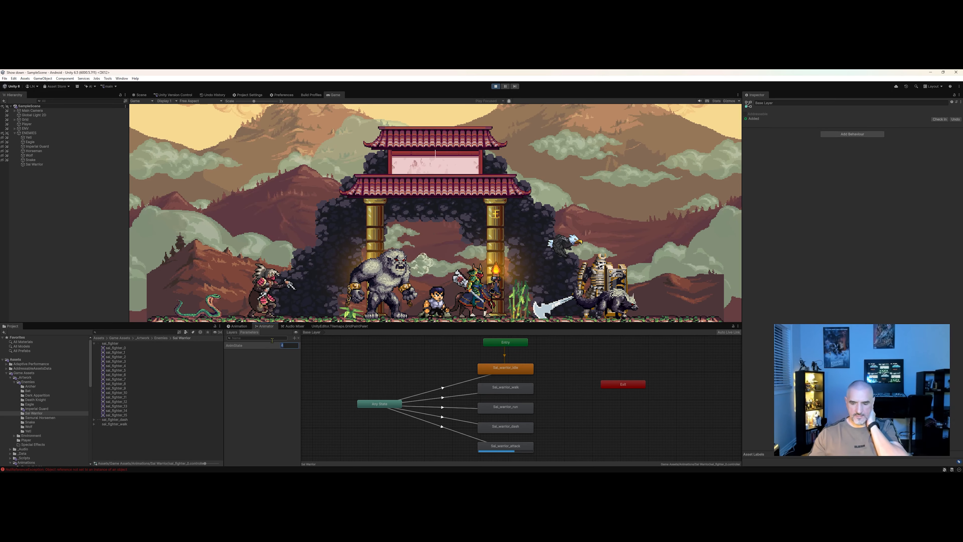
key(Return)
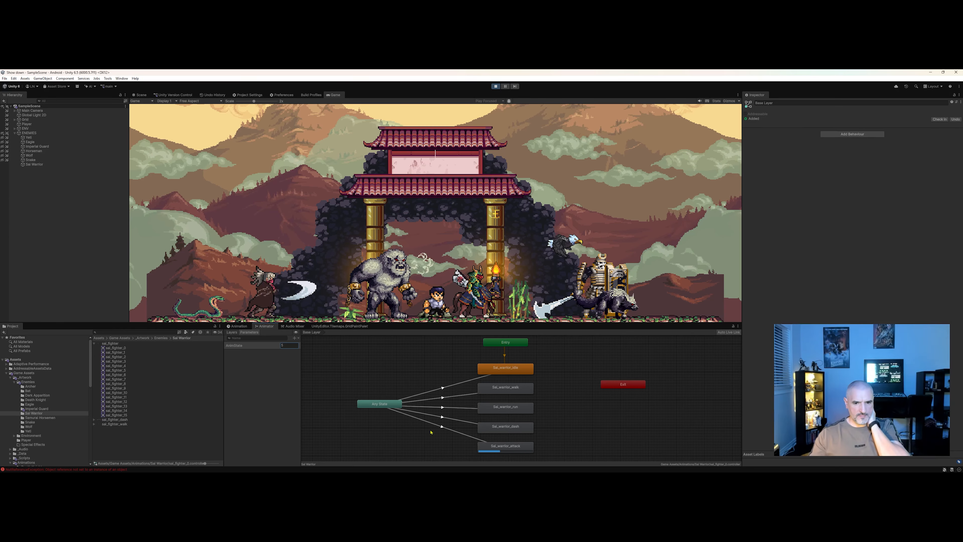
double_click(287, 346)
text(0)
key(Return)
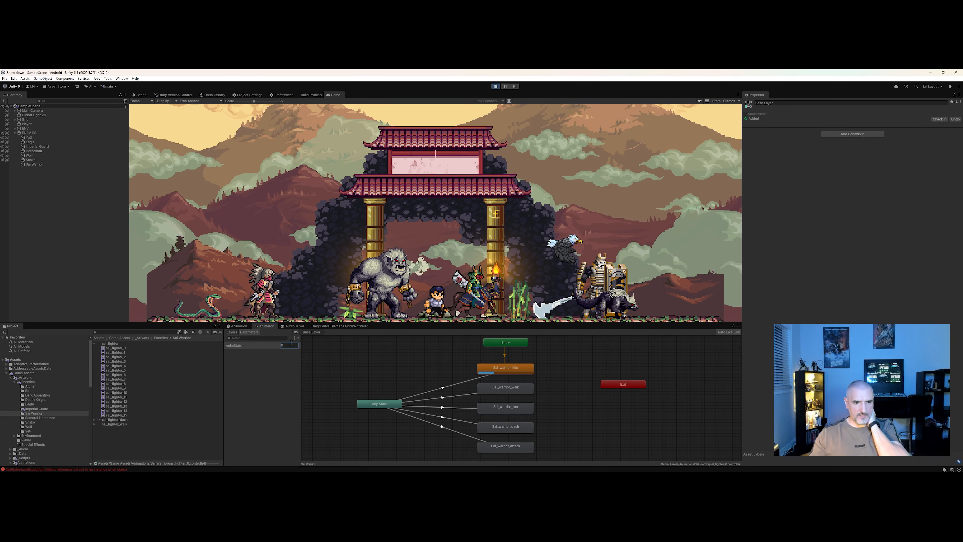
Step AnimState through 1, 2, 3 and 4 to test the walk, run, dash and attack transitions in Play mode.
click(291, 343)
text(1)
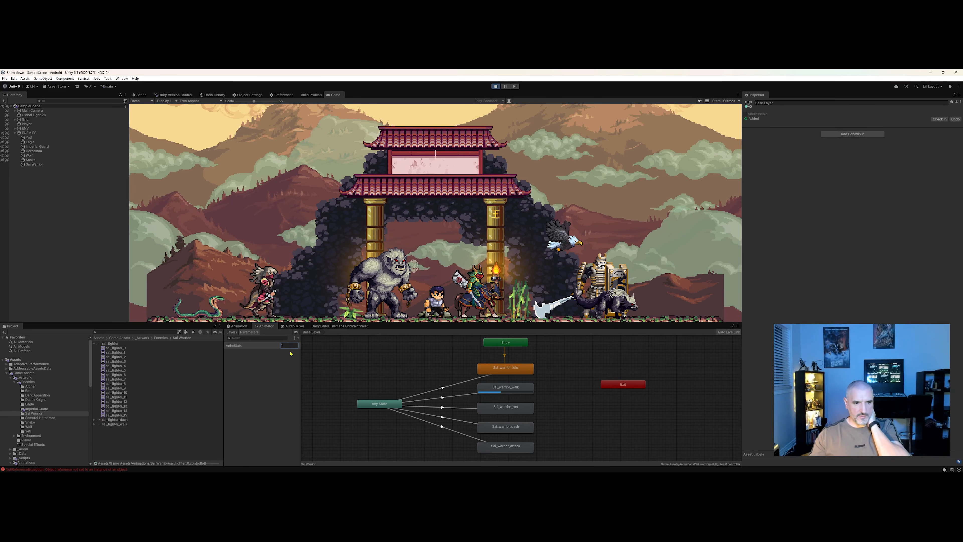
text(2)
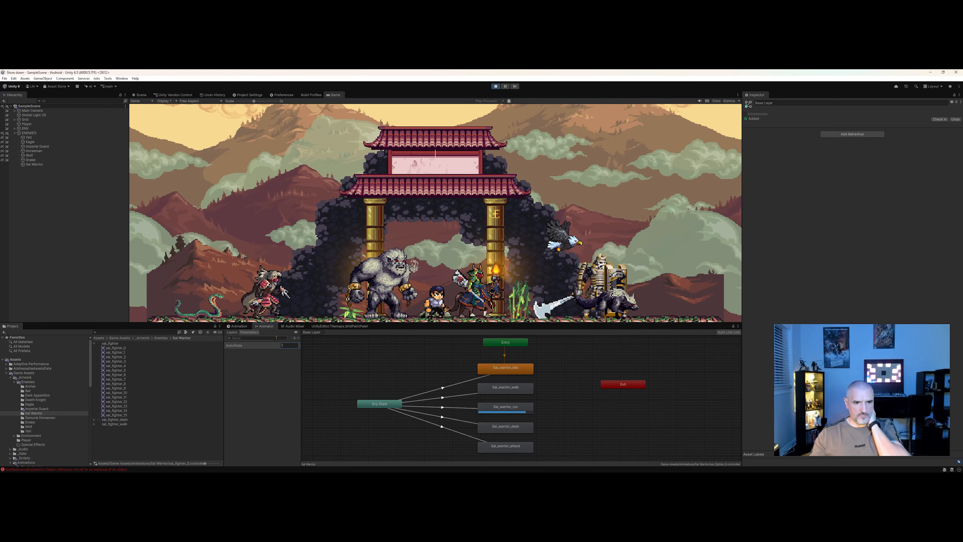
double_click(285, 347)
text(3)
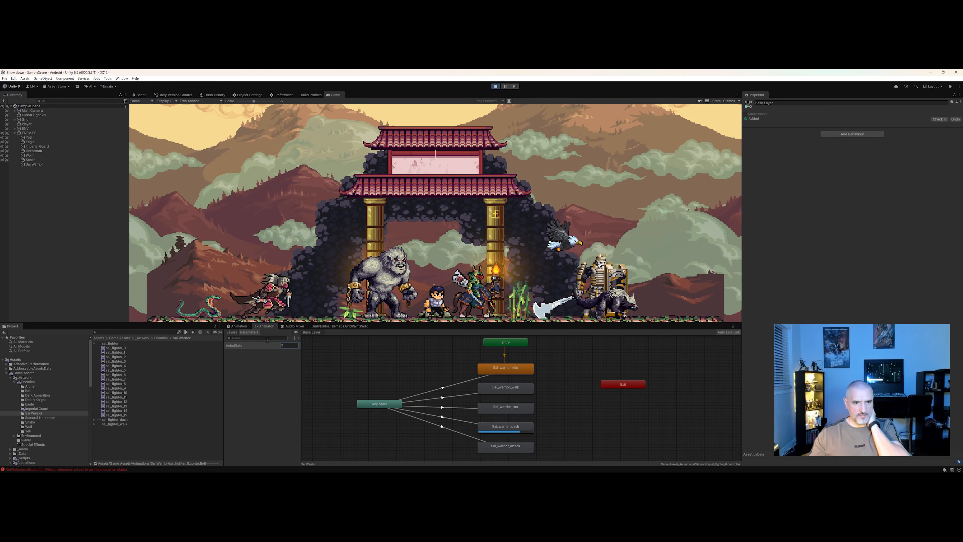
drag(285, 346, 267, 344)
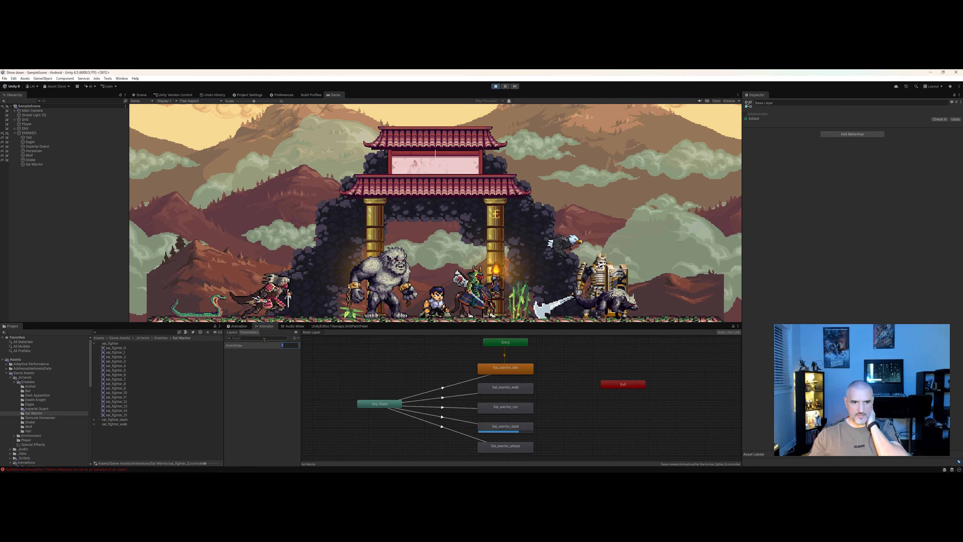
text(4)
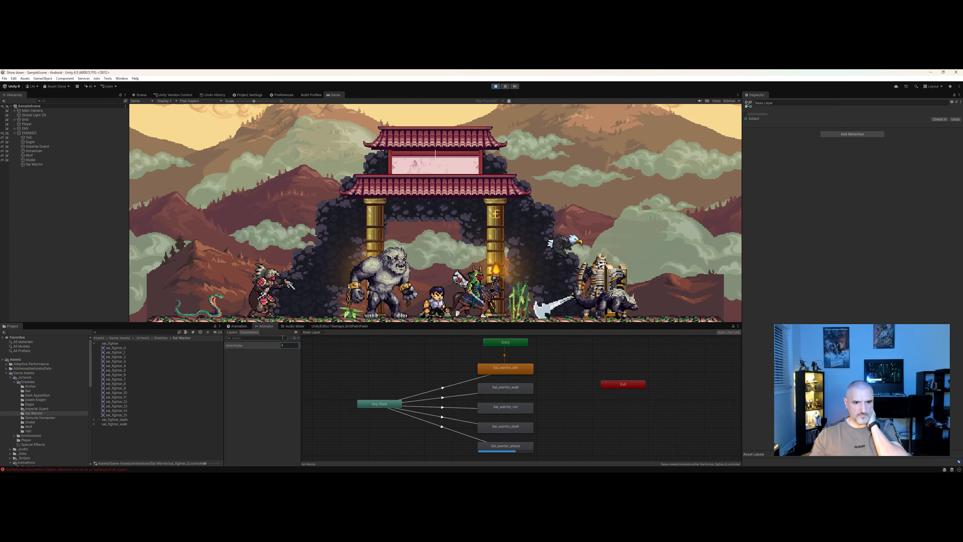